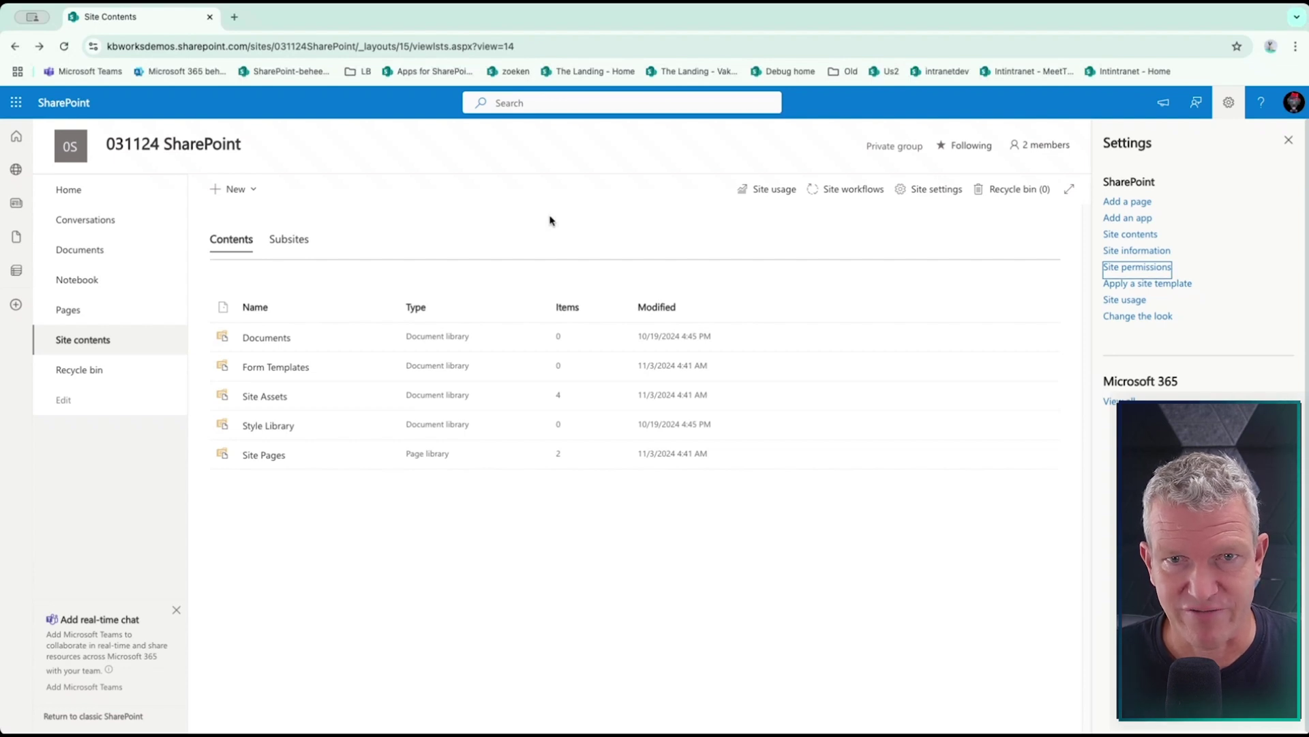
Close the Settings panel so Site contents shows all five libraries of the 031124 site
{"action": "left_click", "coordinate": [588, 224]}
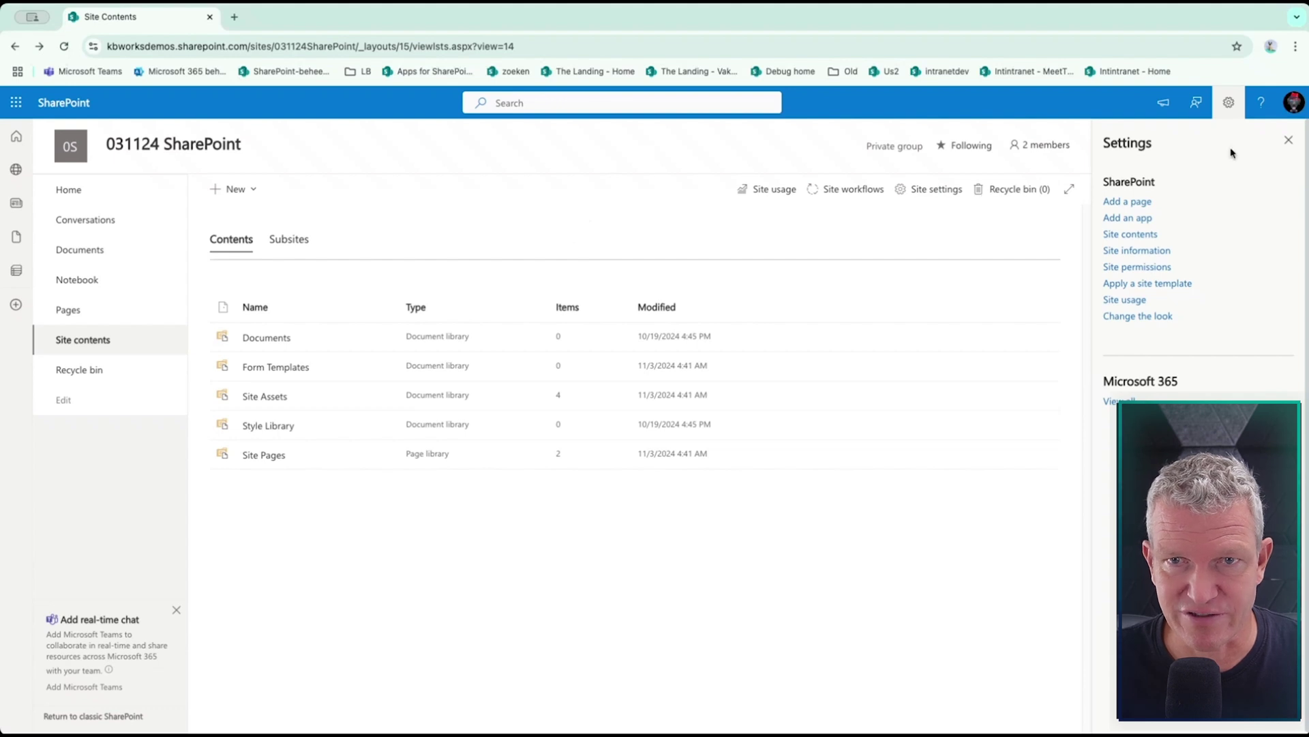
{"action": "left_click", "coordinate": [1289, 140]}
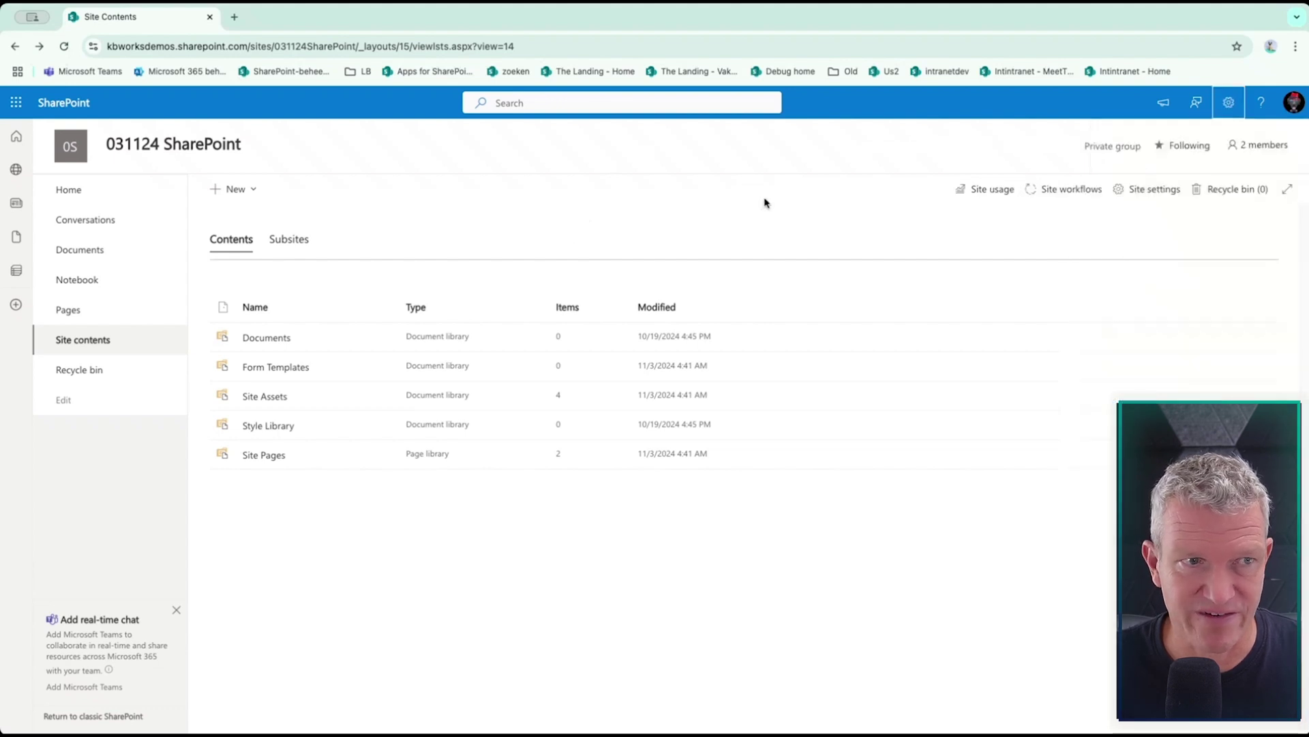
From the site home, go to Documents and add briefpapier.dotx from Downloads as a New-menu template
{"action": "left_click", "coordinate": [95, 195]}
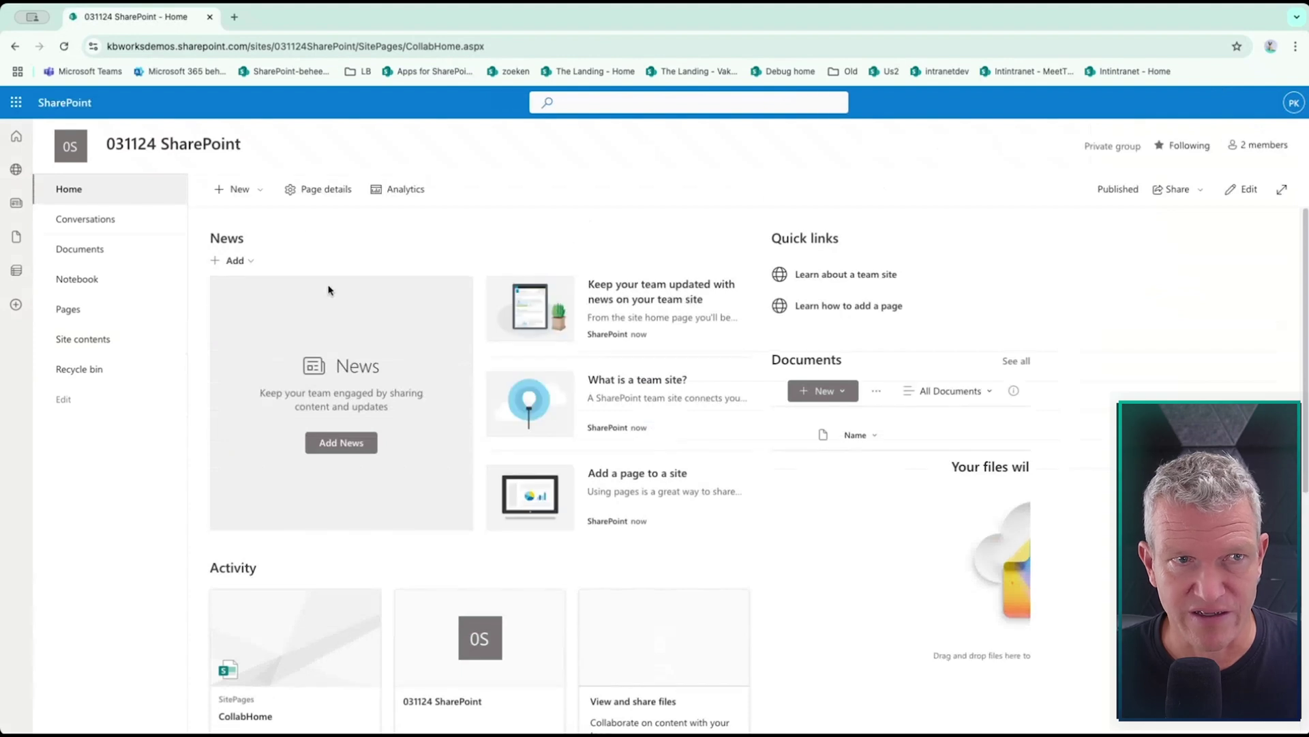
{"action": "left_click", "coordinate": [120, 252]}
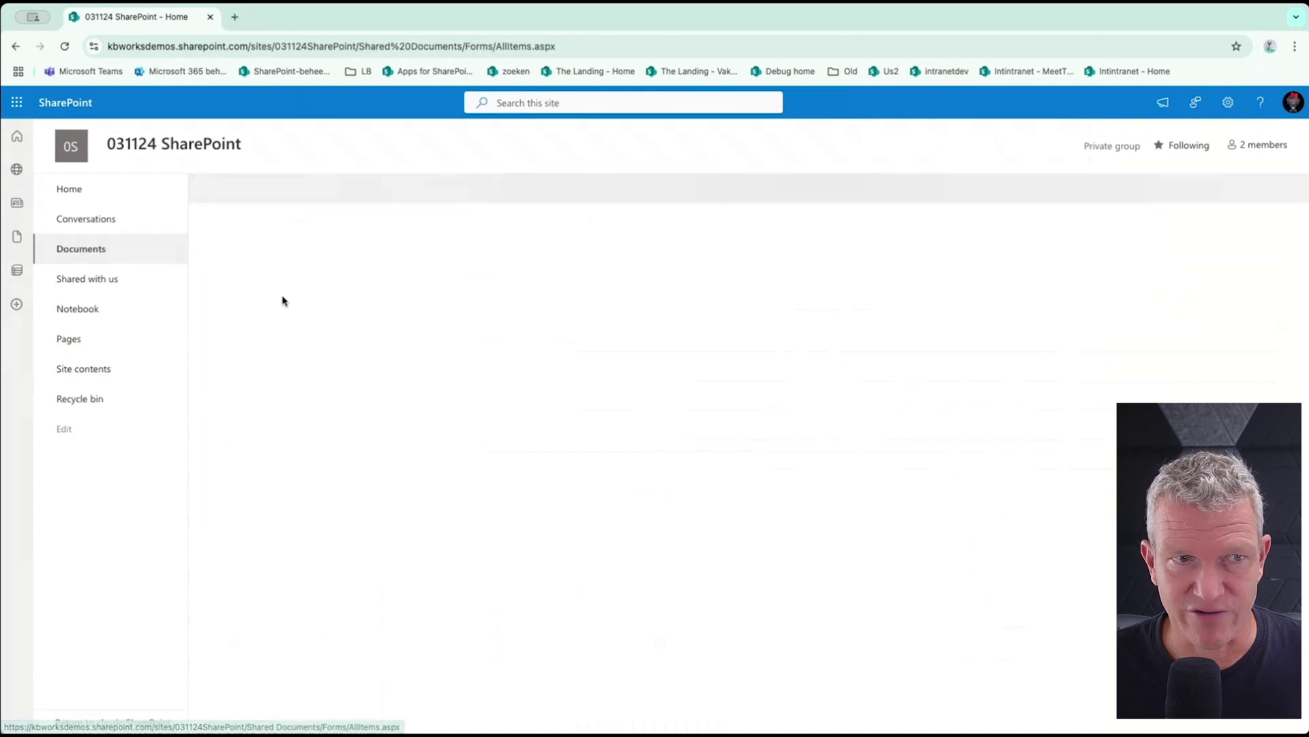
{"action": "left_click", "coordinate": [265, 193]}
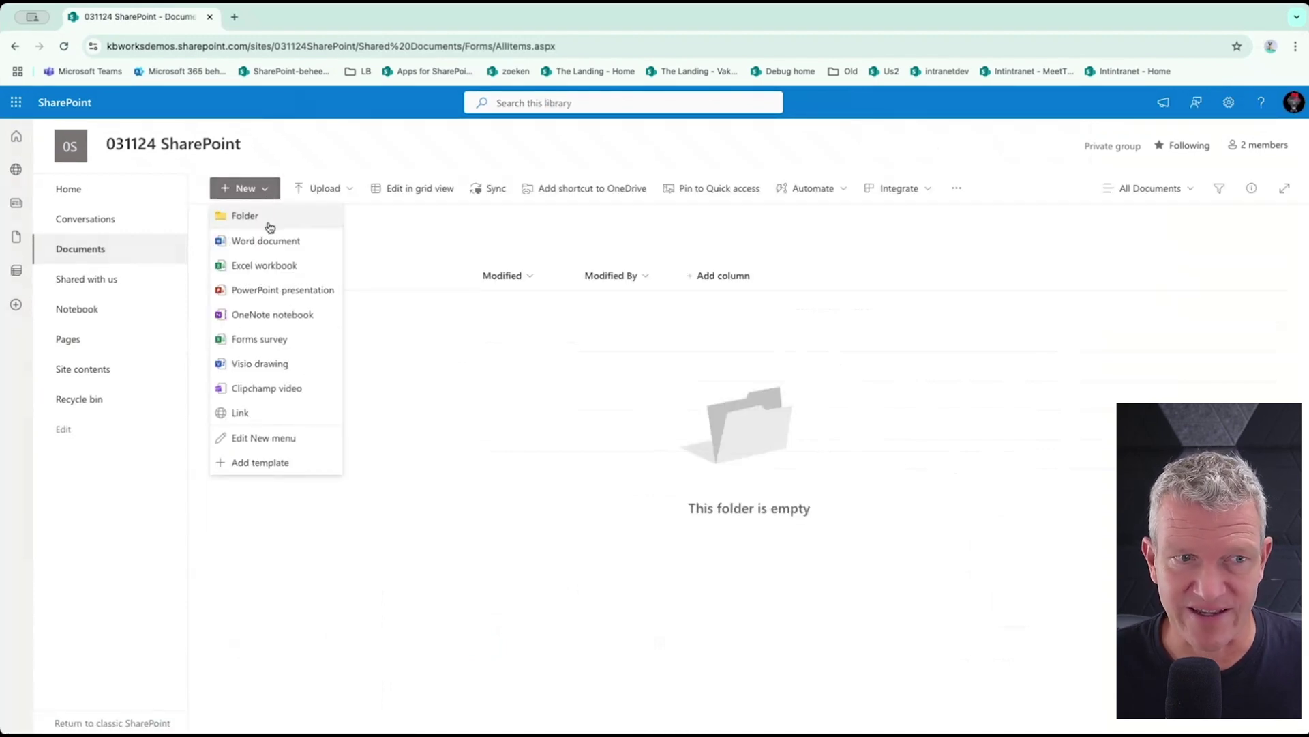
{"action": "left_click", "coordinate": [266, 463]}
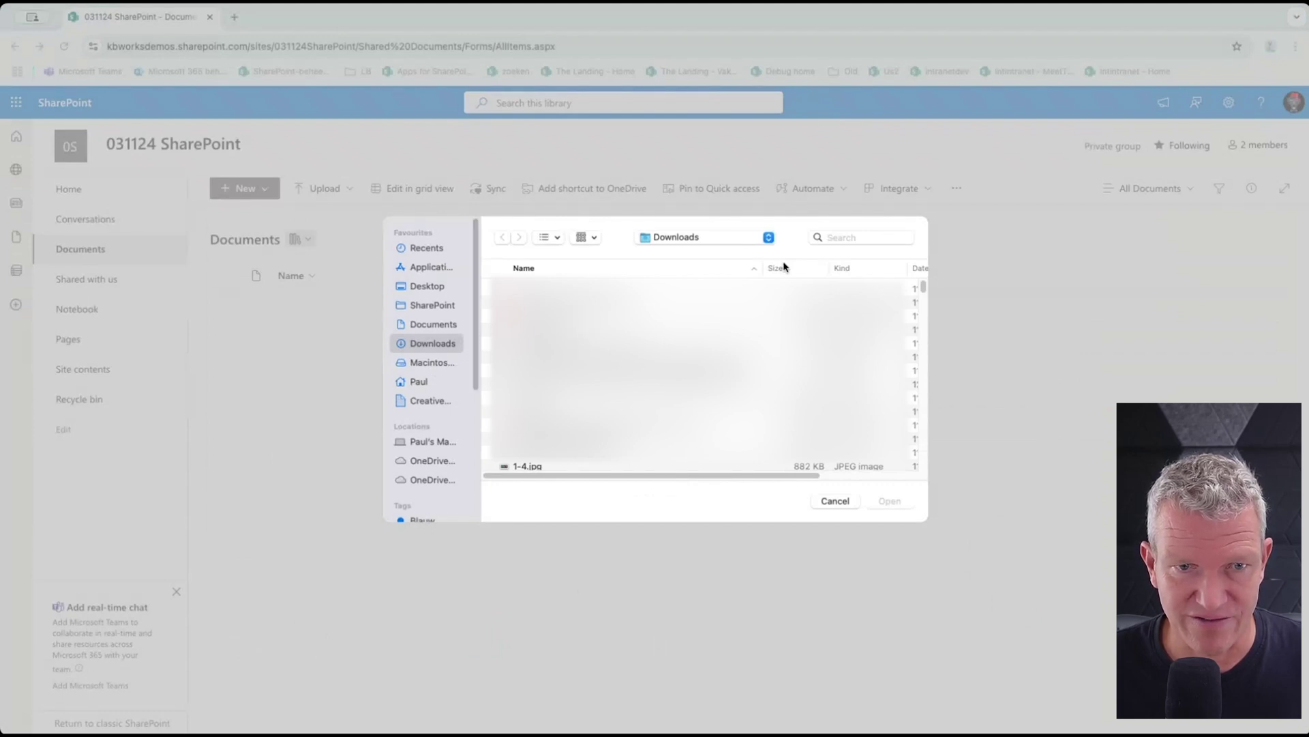
{"action": "left_click_drag", "start_coordinate": [739, 479], "coordinate": [849, 477]}
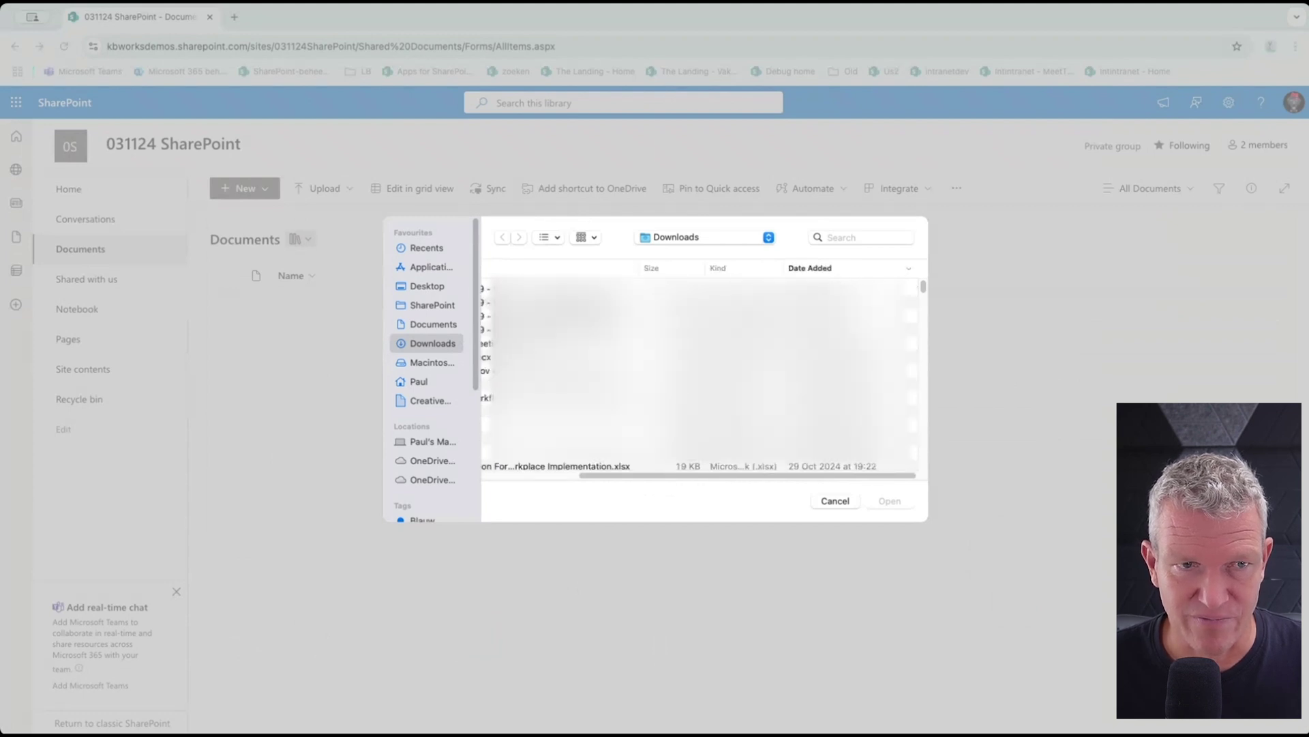
{"action": "left_click", "coordinate": [635, 467]}
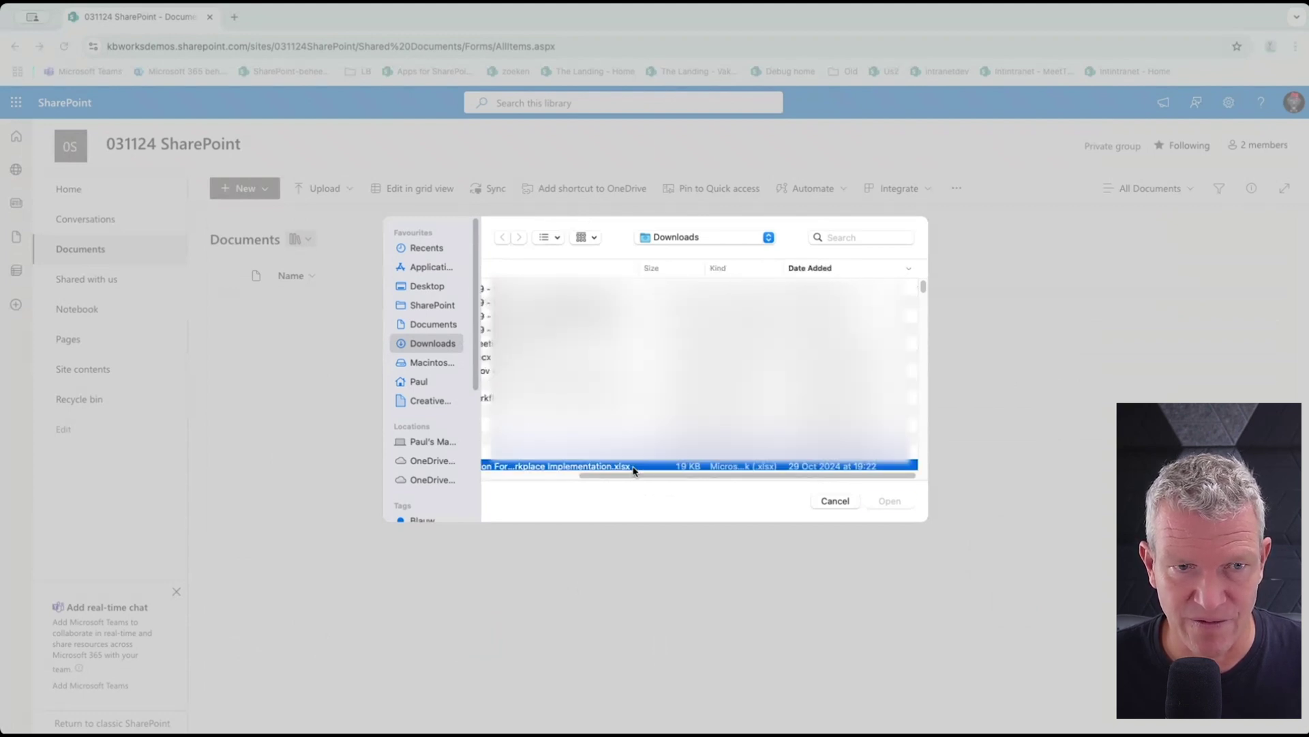
{"action": "left_click_drag", "start_coordinate": [663, 485], "coordinate": [529, 477]}
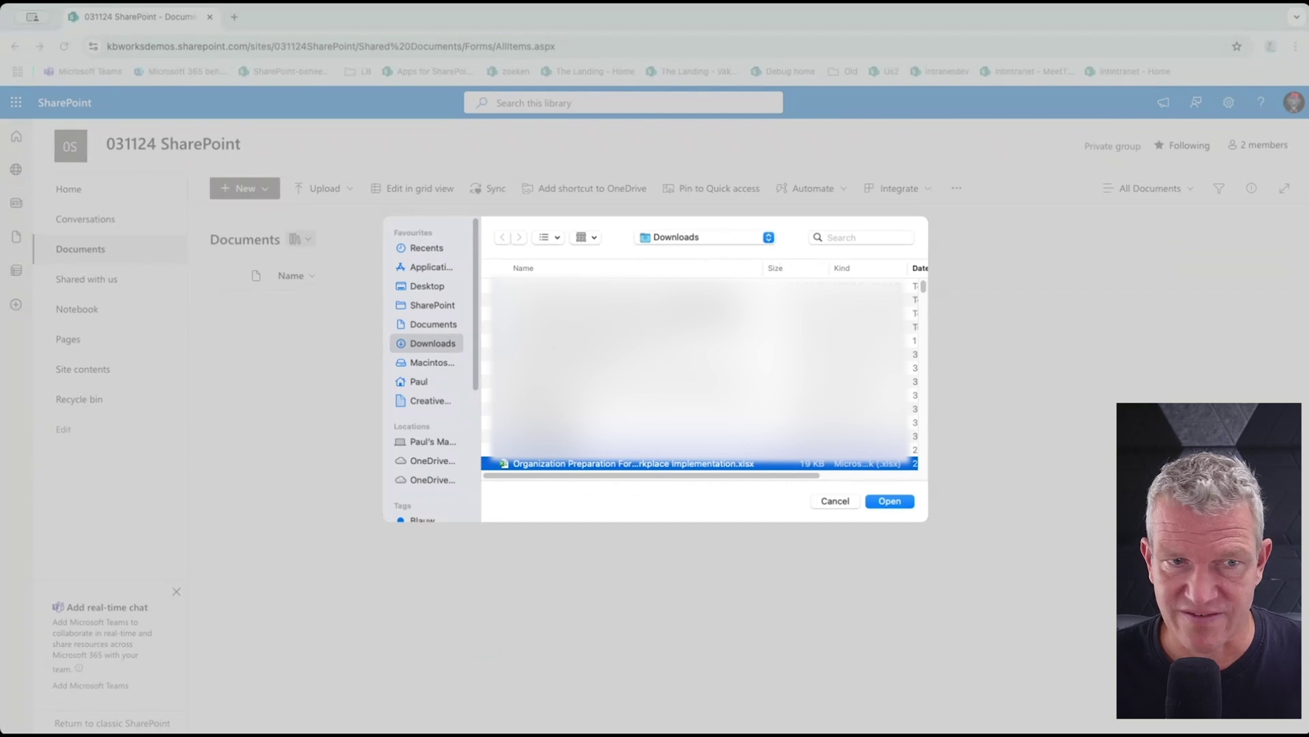
{"action": "left_click", "coordinate": [818, 436]}
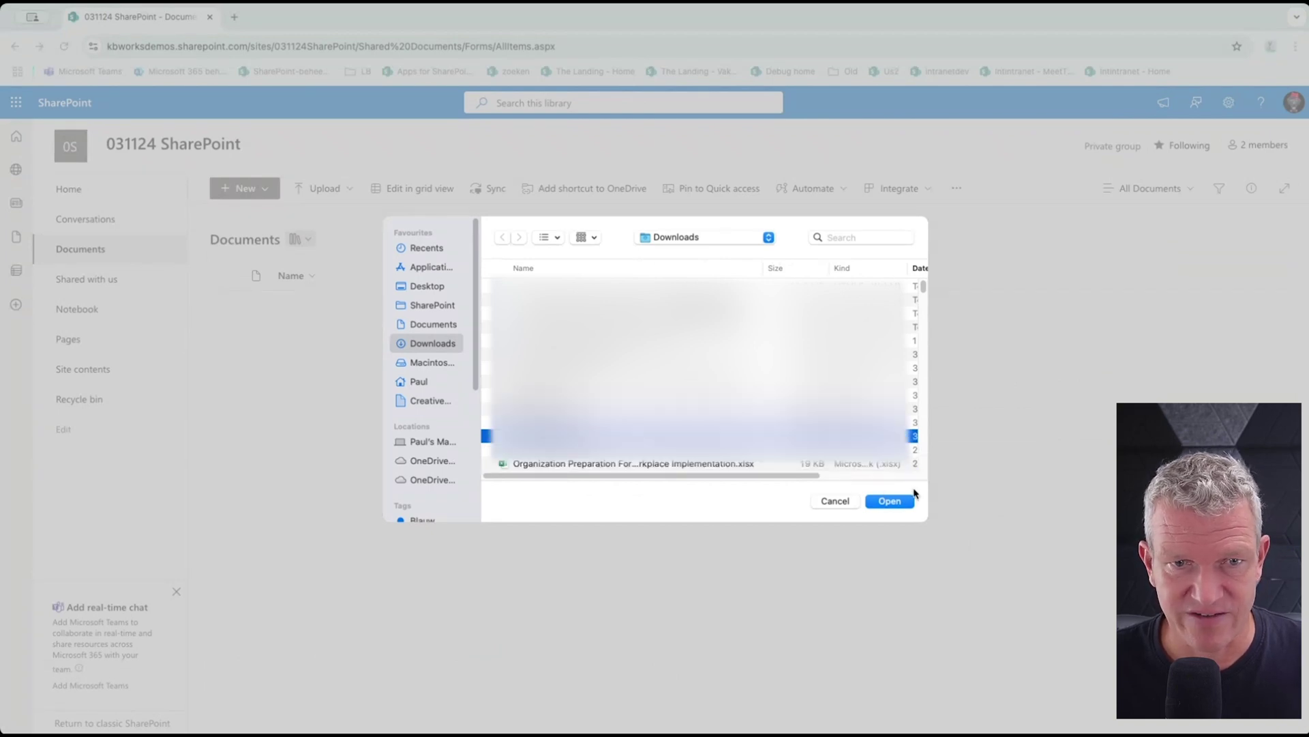
{"action": "left_click", "coordinate": [902, 505]}
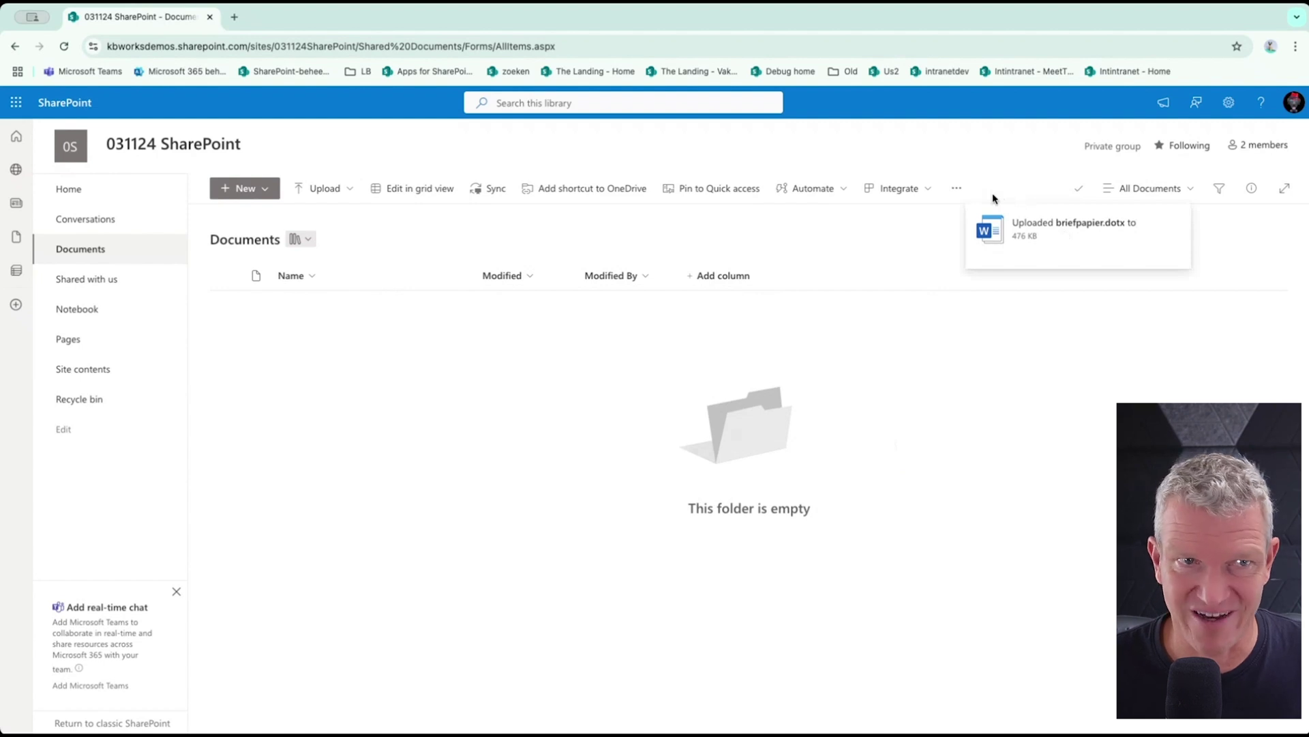
Create Document.docx from the briefpapier template in Word for the web, then close it
{"action": "left_click", "coordinate": [235, 191]}
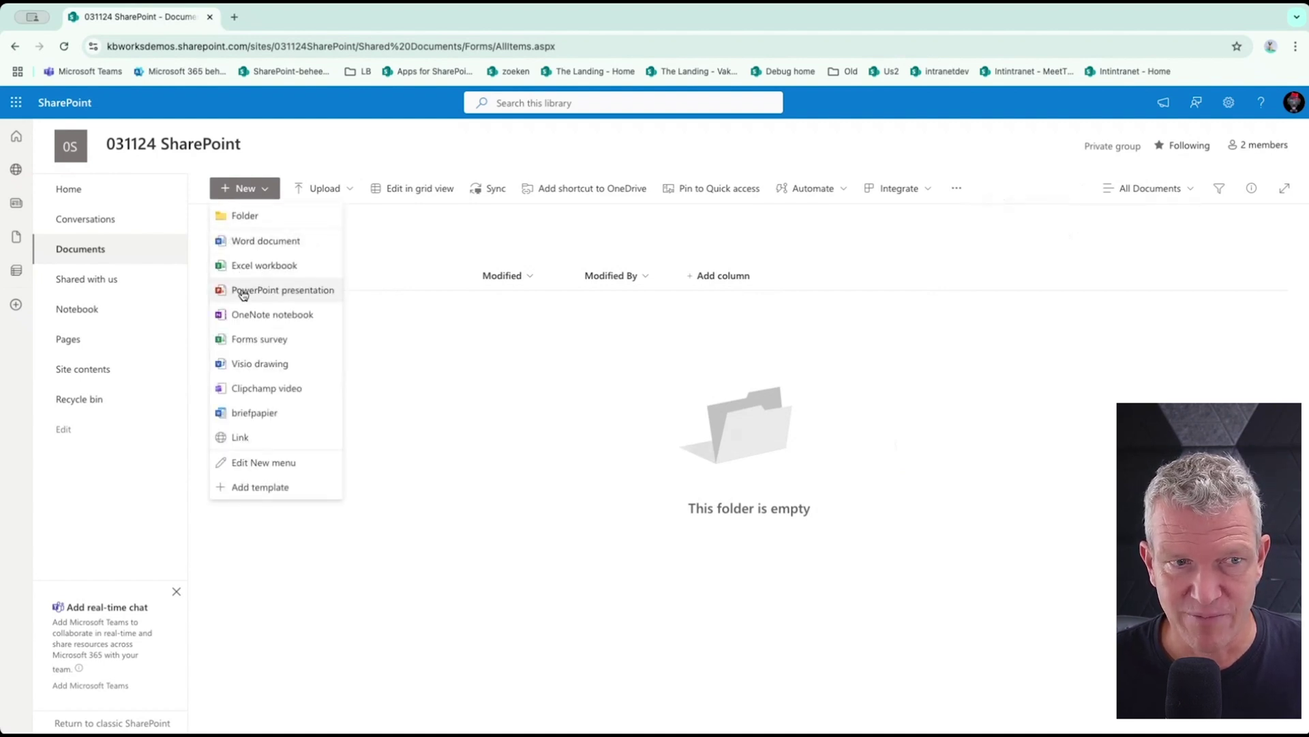
{"action": "left_click", "coordinate": [262, 413]}
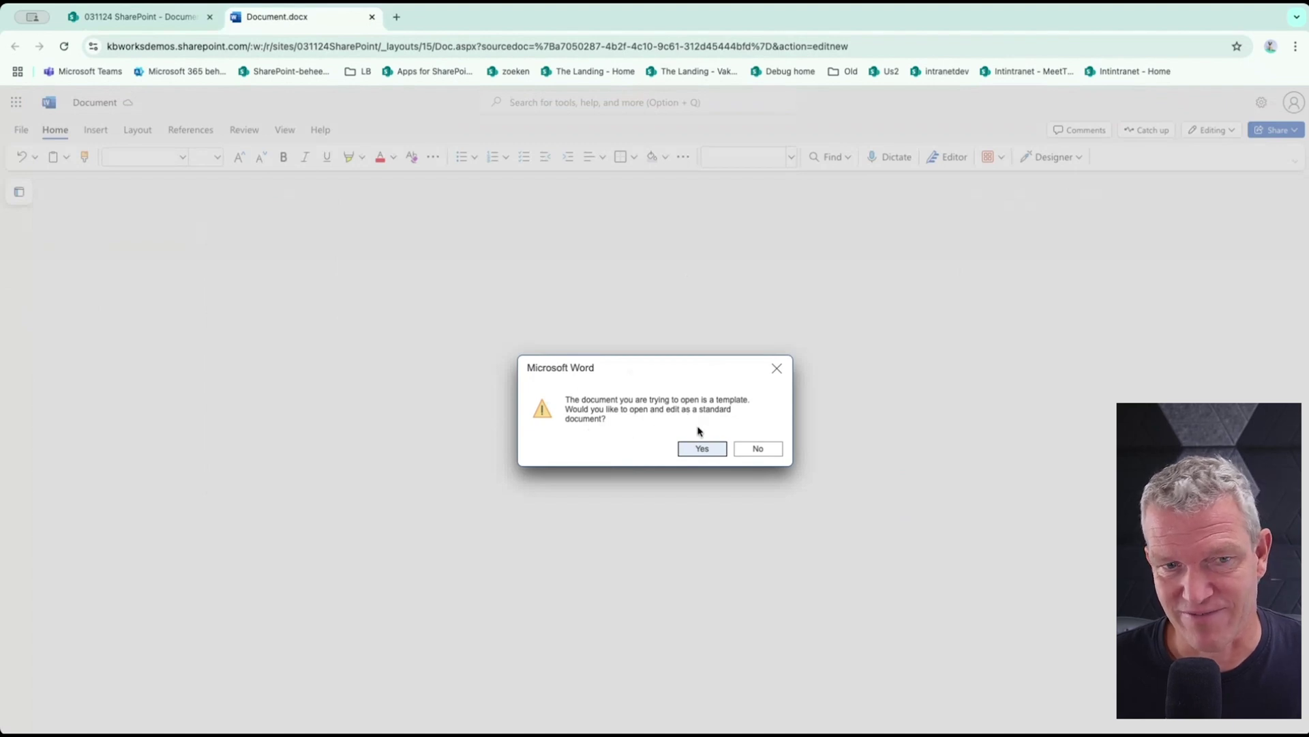
{"action": "left_click", "coordinate": [757, 448]}
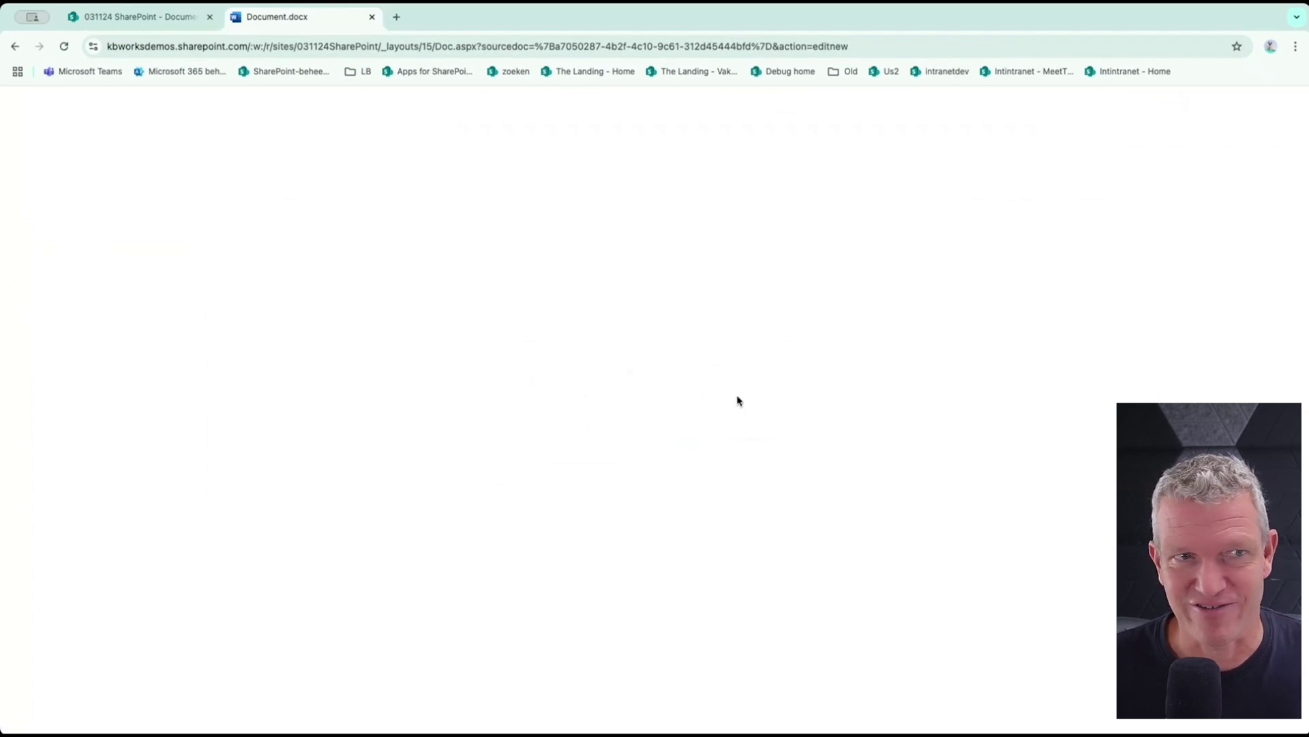
{"action": "left_click", "coordinate": [372, 17]}
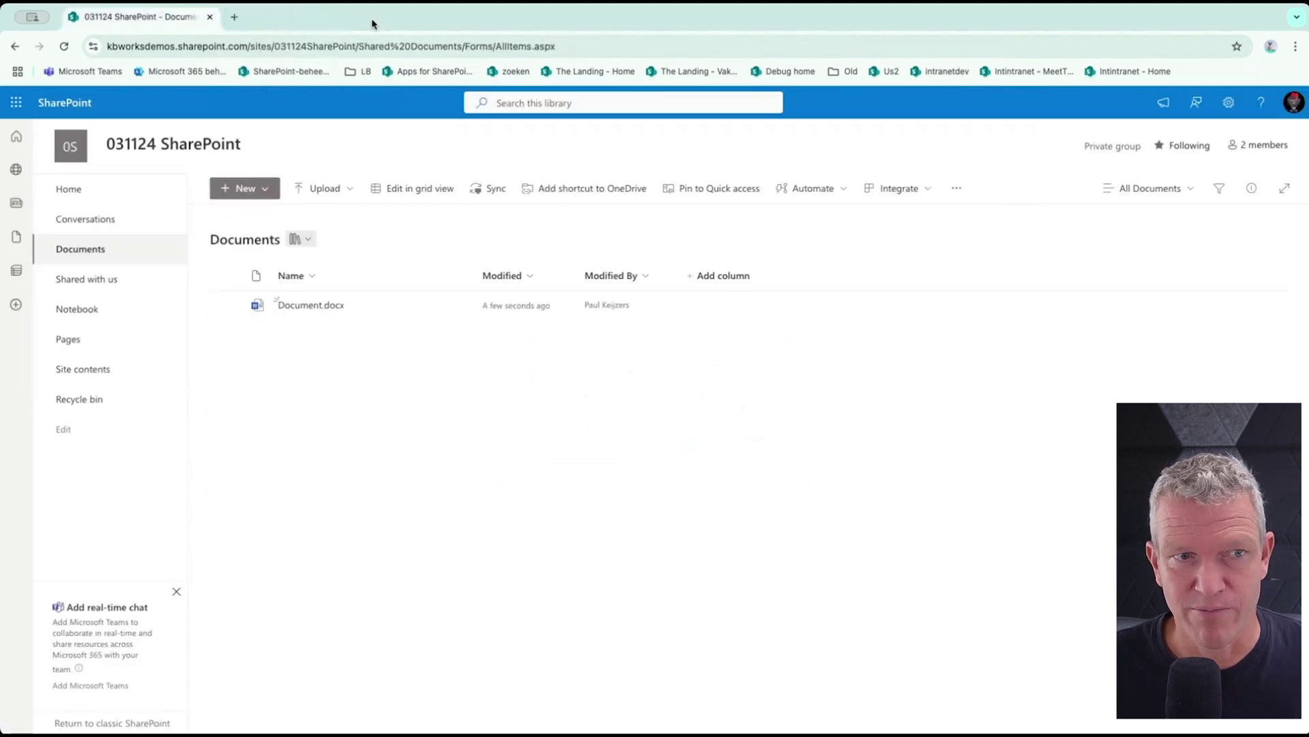
Delete the briefpapier entry from the Documents library's New menu
{"action": "left_click", "coordinate": [244, 189]}
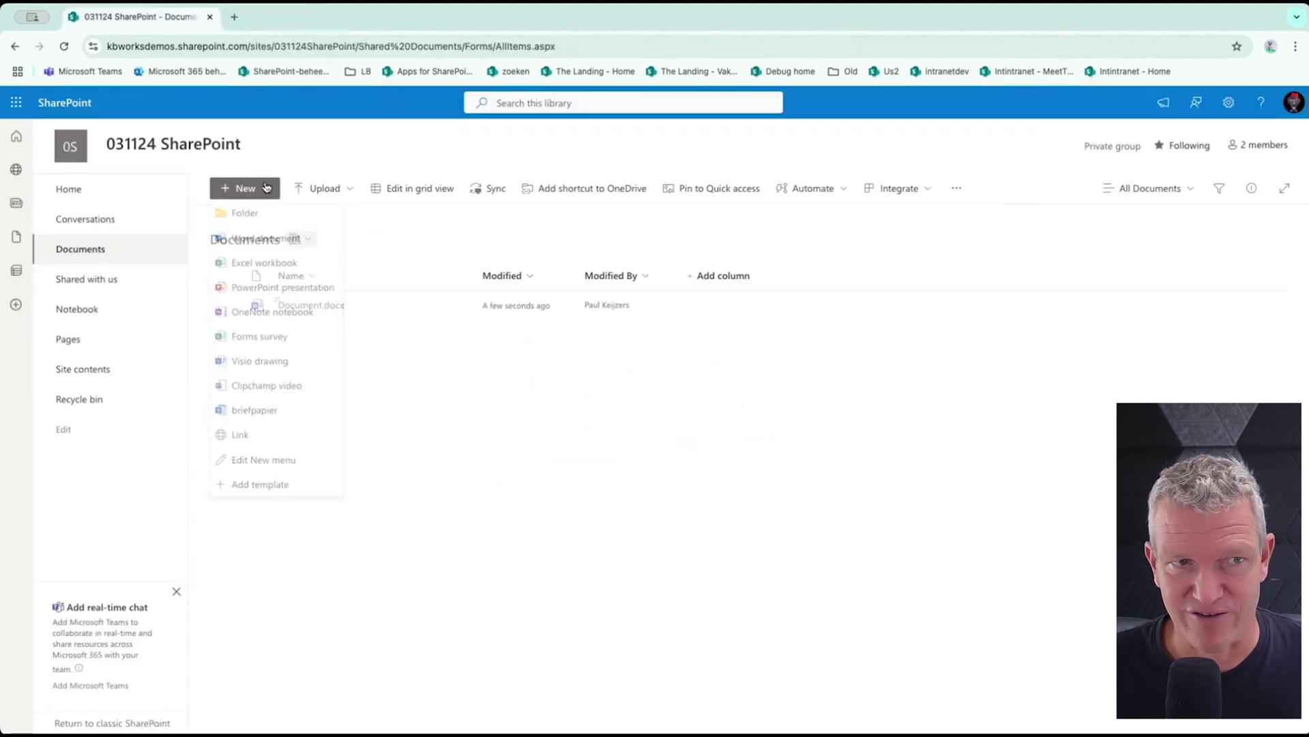
{"action": "left_click", "coordinate": [274, 463]}
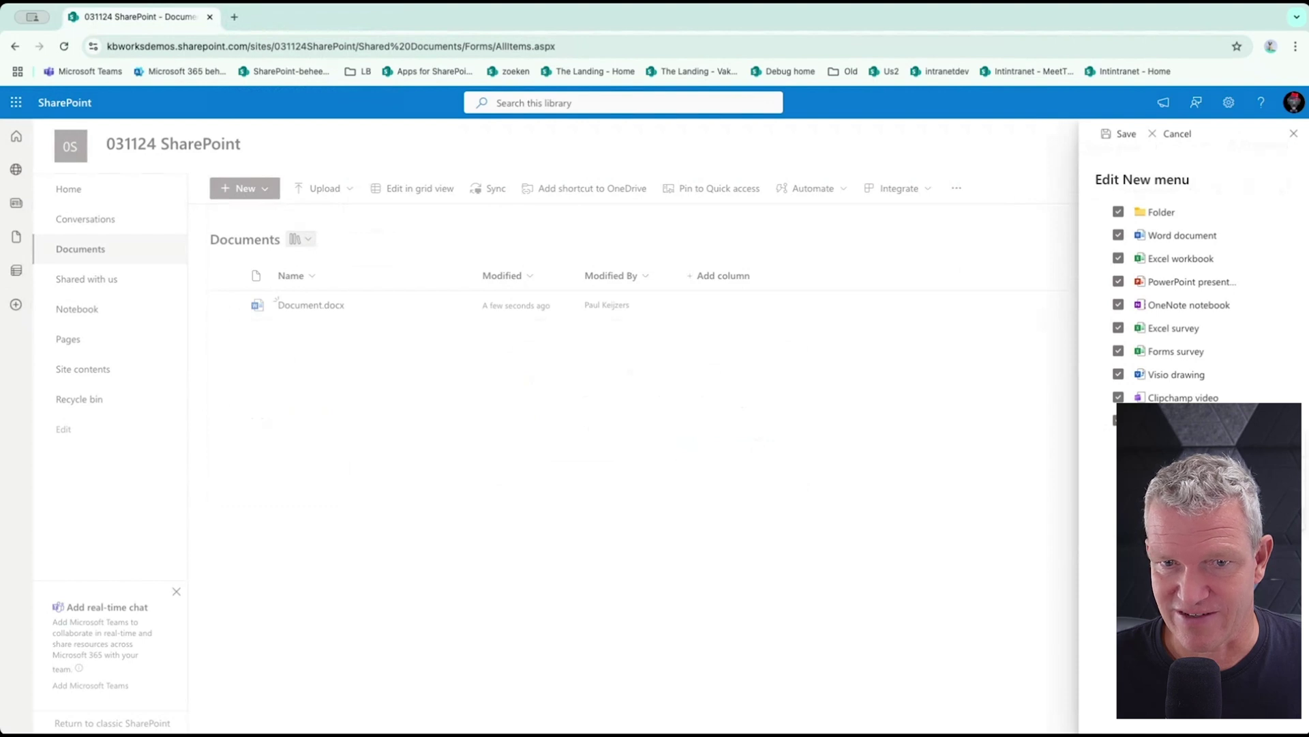
{"action": "left_click", "coordinate": [1283, 420]}
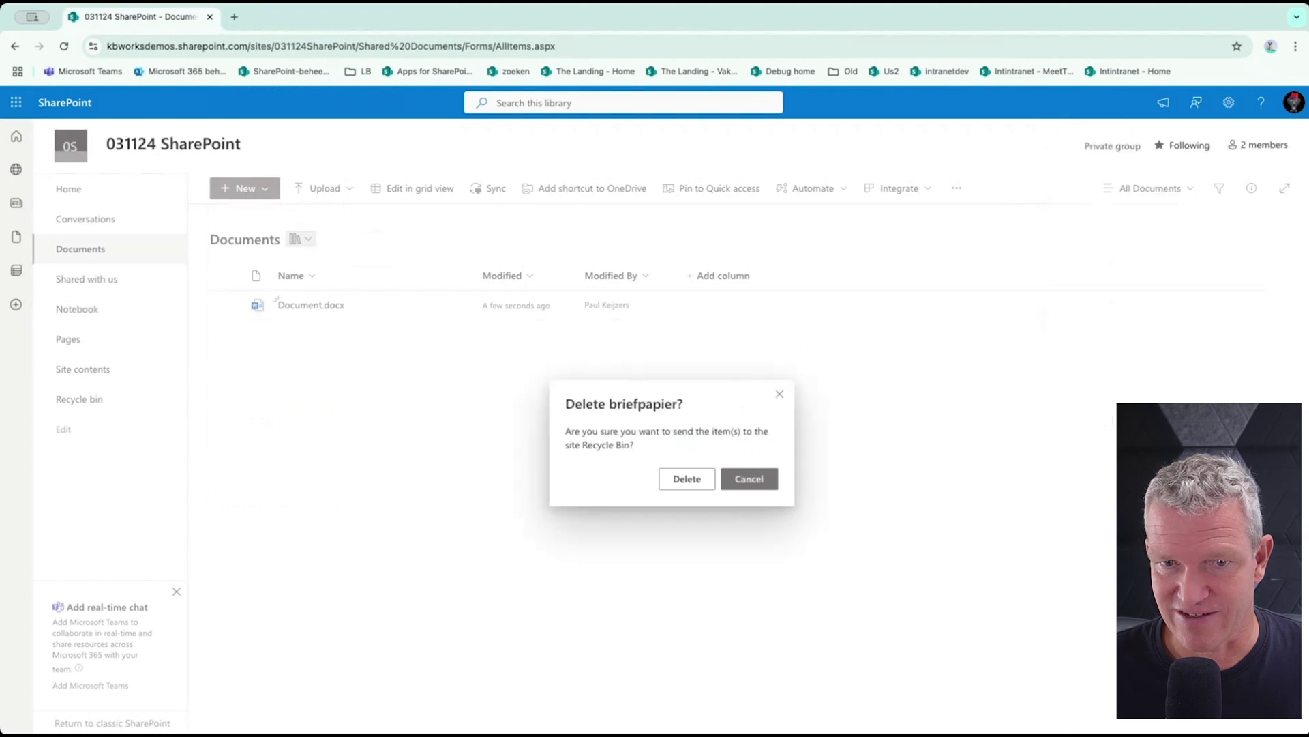
{"action": "left_click", "coordinate": [685, 479]}
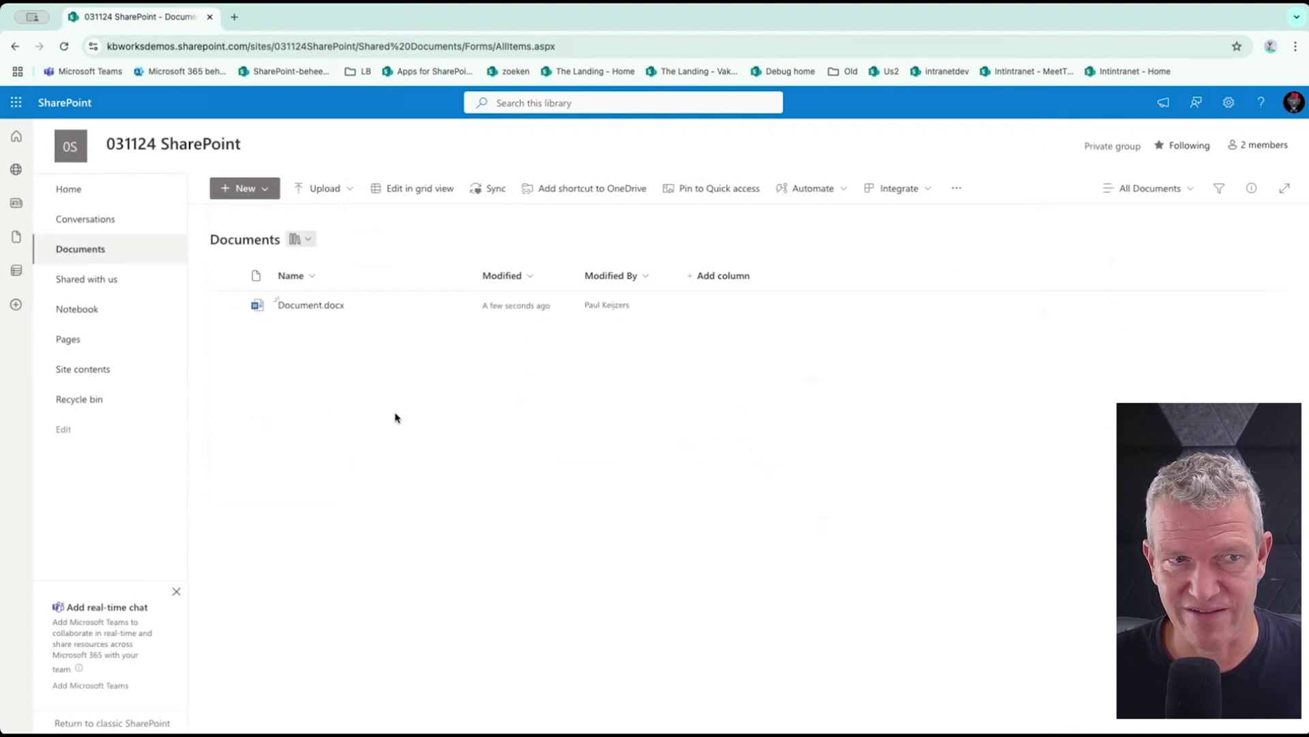
Add templadte.docx from Downloads as a New-menu template in Documents
{"action": "left_click", "coordinate": [253, 191]}
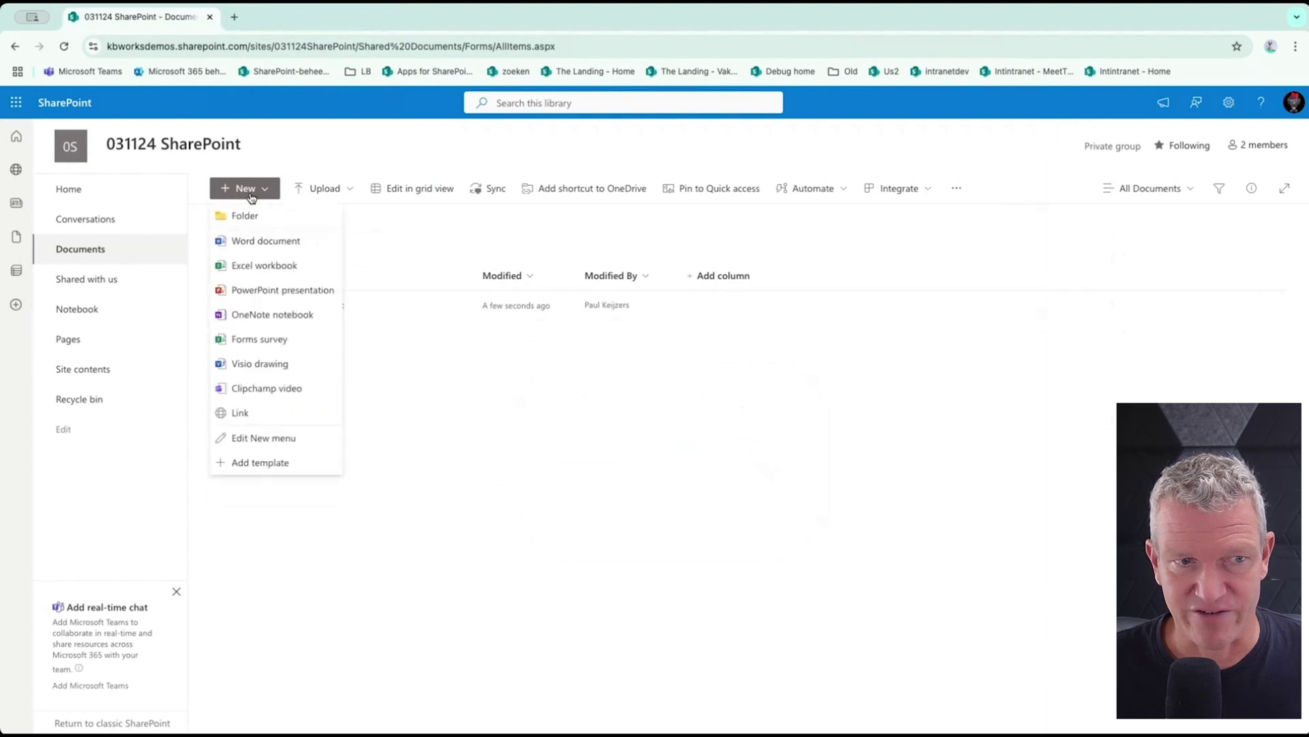
{"action": "left_click", "coordinate": [246, 476]}
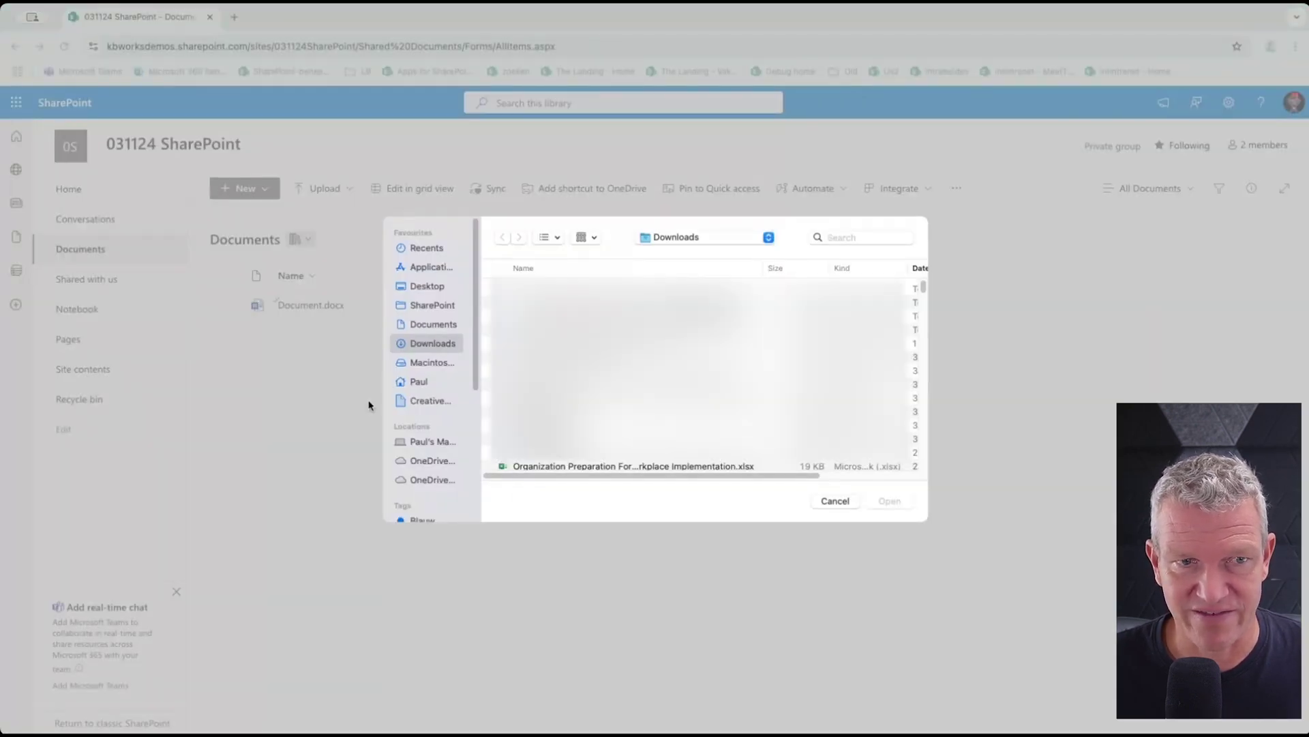
{"action": "left_click", "coordinate": [682, 403]}
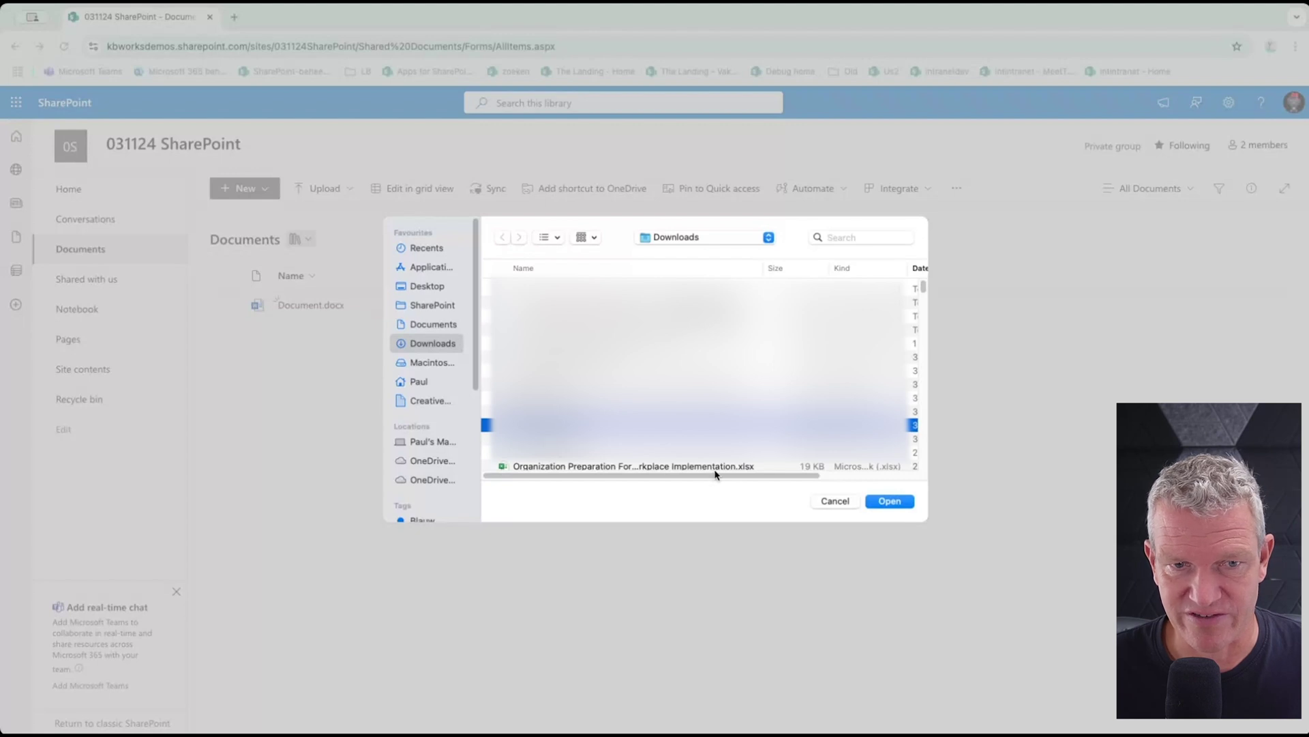
{"action": "left_click", "coordinate": [889, 500]}
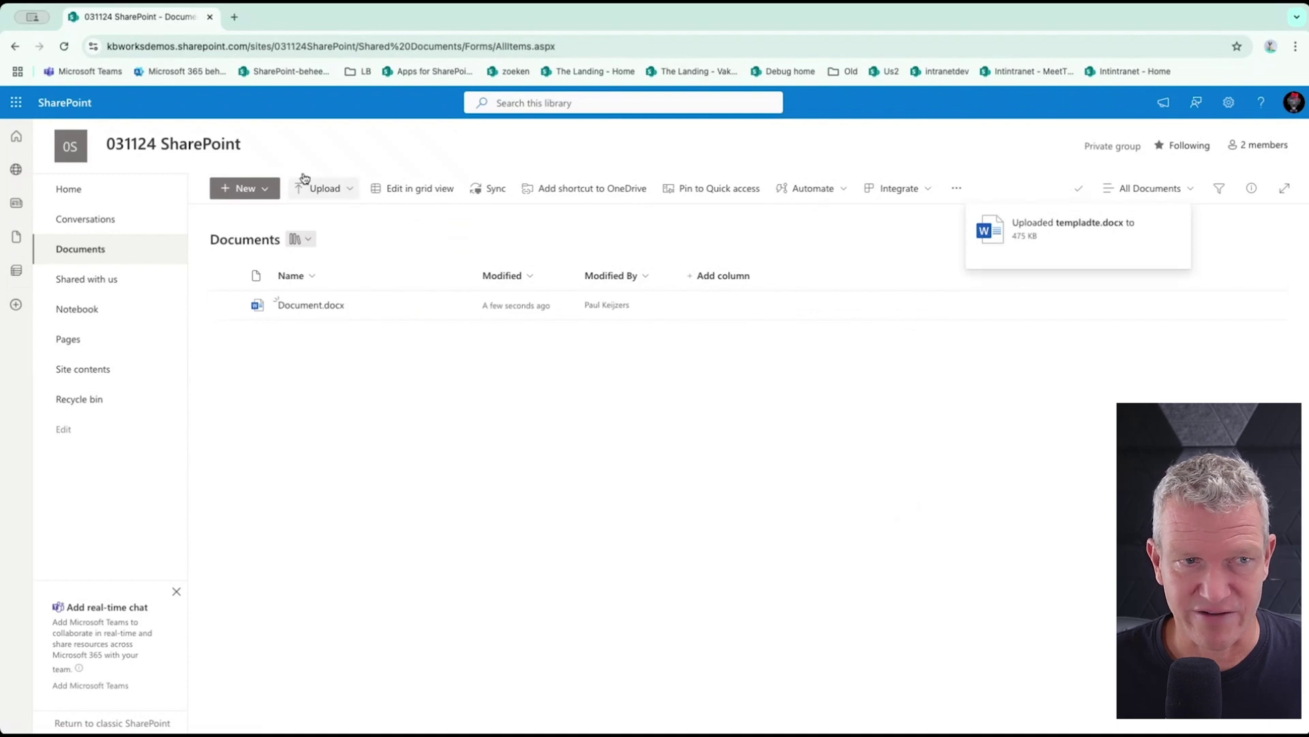
Create Document1.docx from the templadte template, then close it
{"action": "left_click", "coordinate": [247, 188]}
{"action": "left_click", "coordinate": [237, 412]}
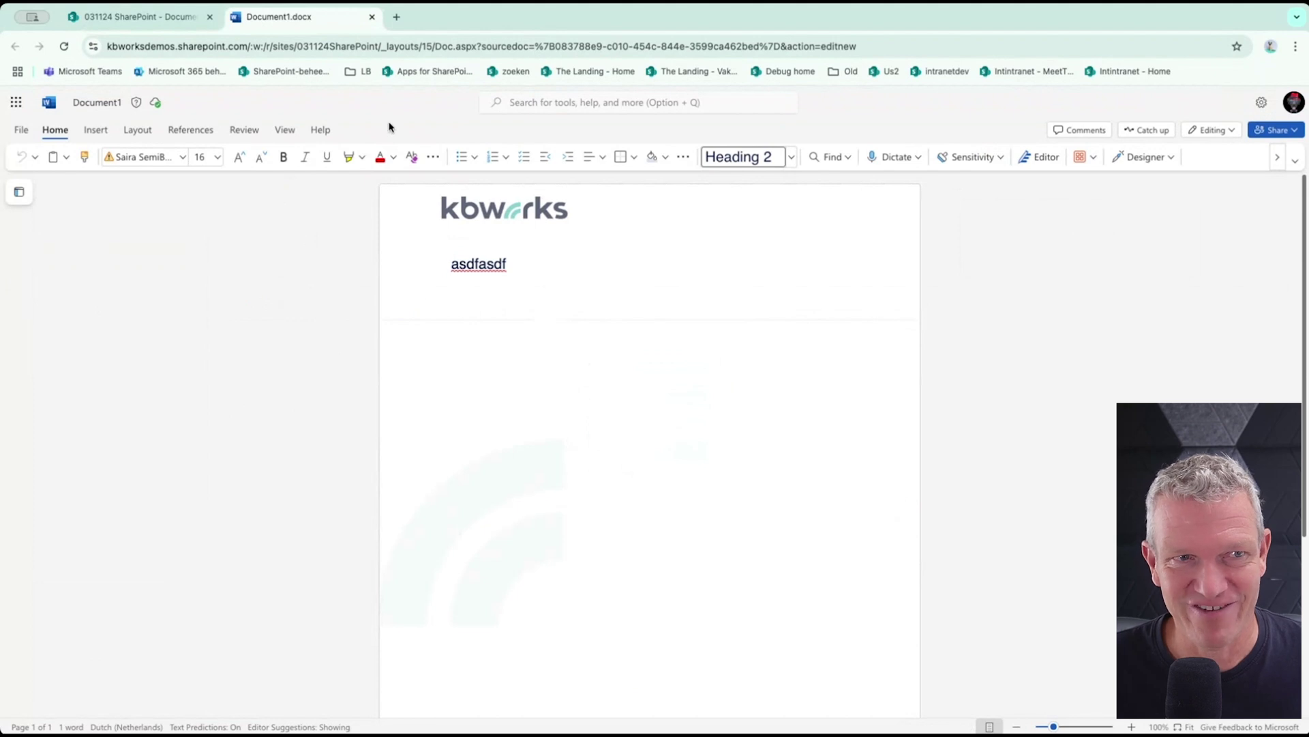
{"action": "left_click", "coordinate": [371, 16]}
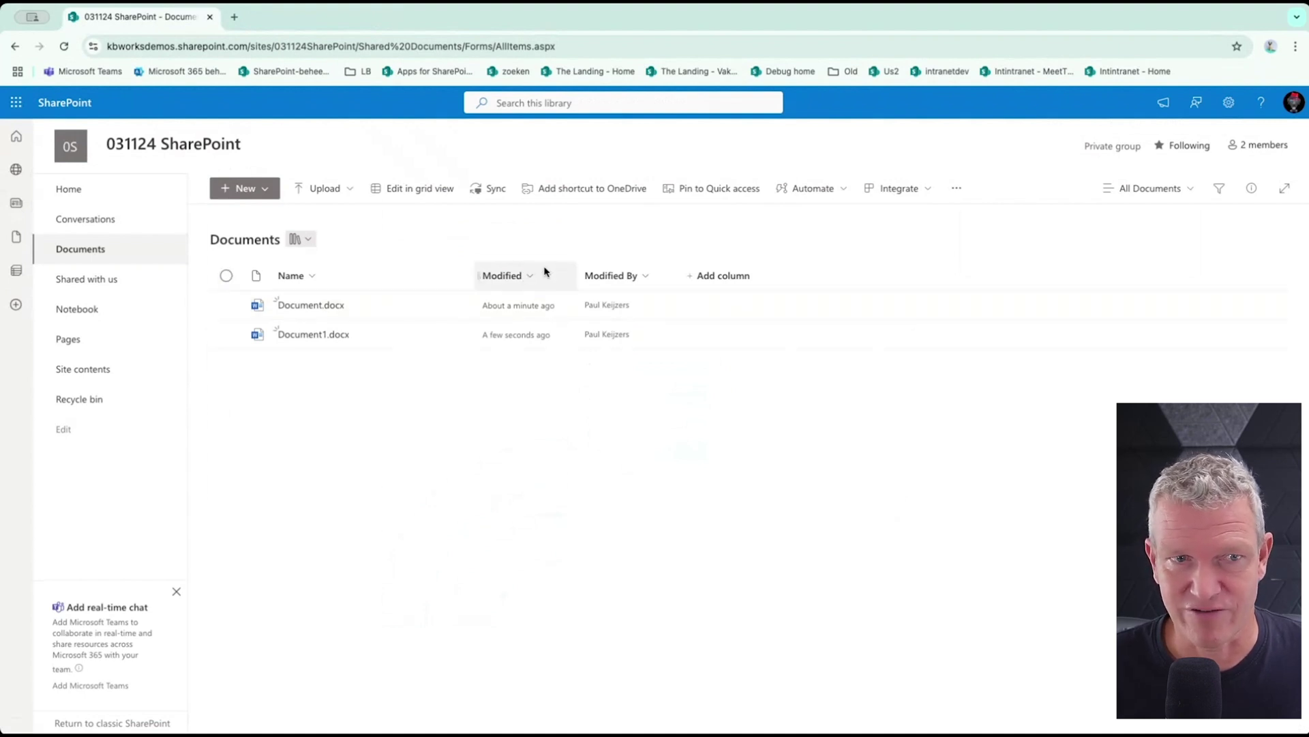
{"action": "left_click", "coordinate": [1221, 106]}
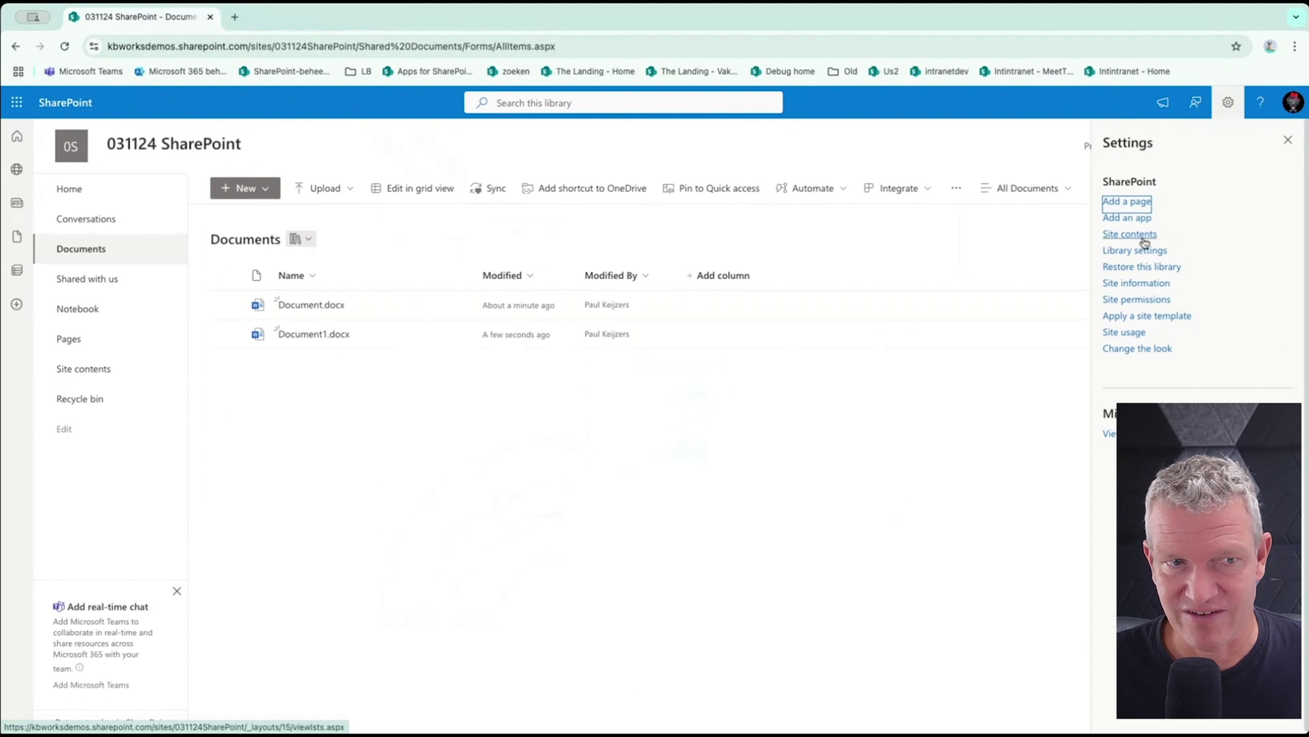
{"action": "left_click", "coordinate": [1141, 251]}
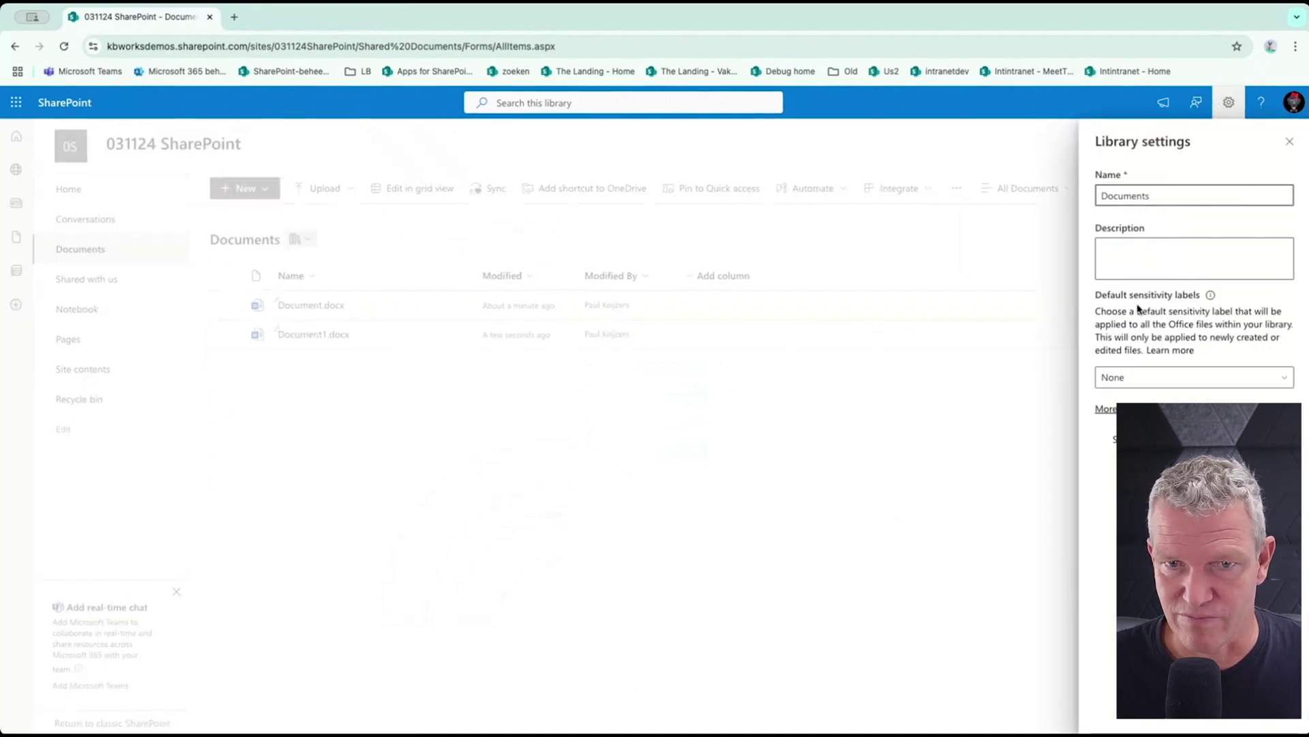
{"action": "left_click", "coordinate": [1106, 409]}
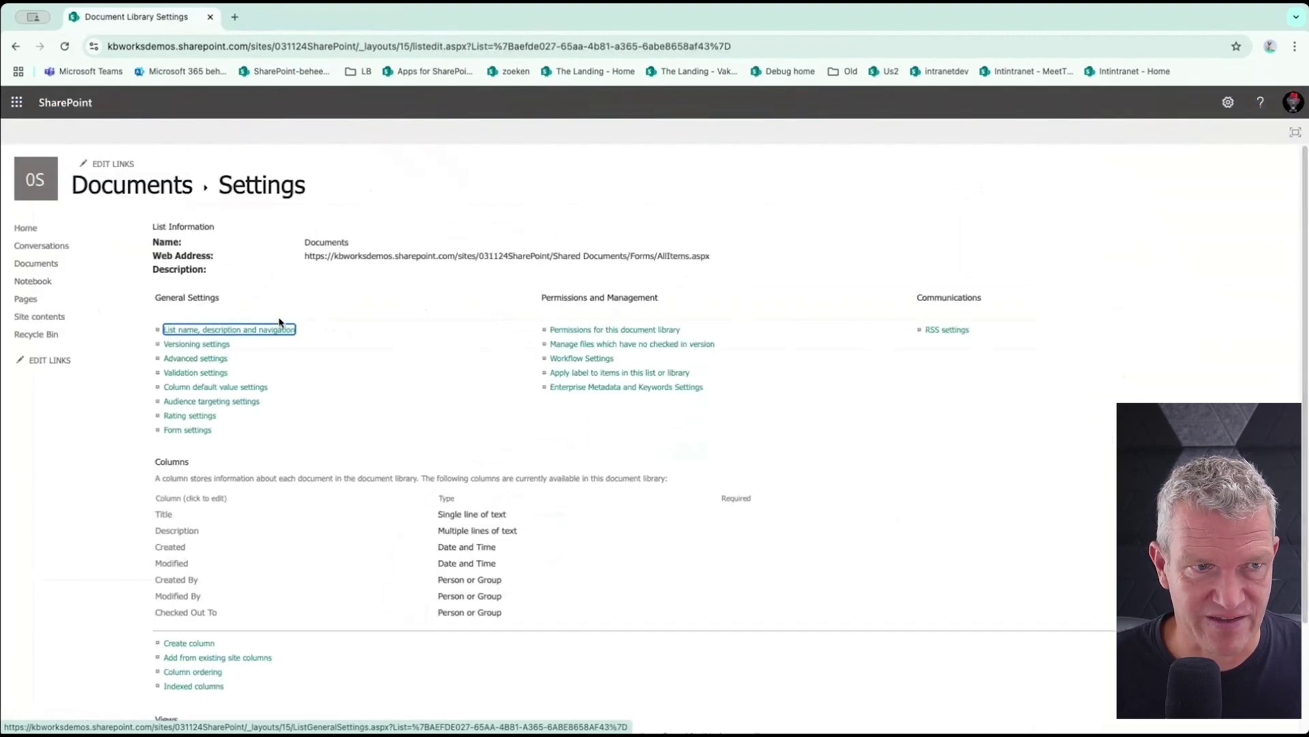
{"action": "left_click", "coordinate": [217, 360]}
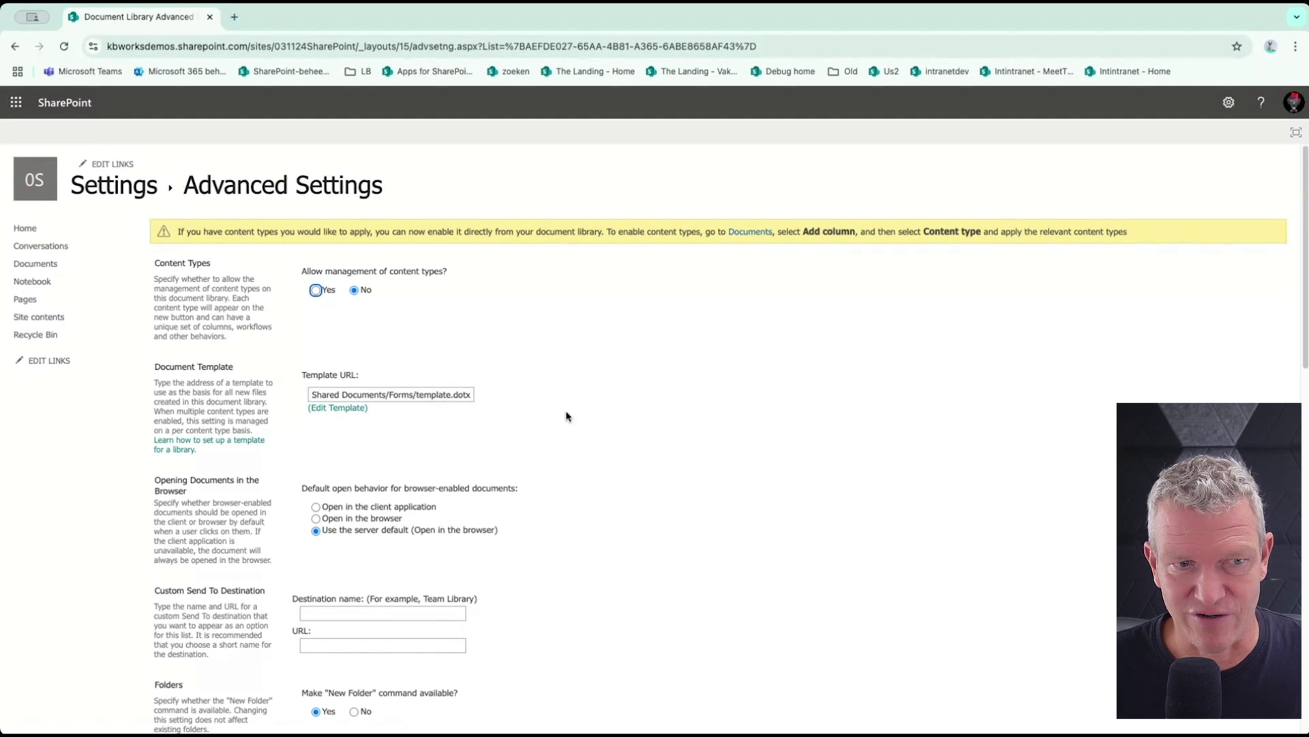
{"action": "scroll", "coordinate": [568, 415], "scroll_direction": "down", "scroll_amount": 1}
{"action": "scroll", "coordinate": [568, 416], "scroll_direction": "up", "scroll_amount": 1}
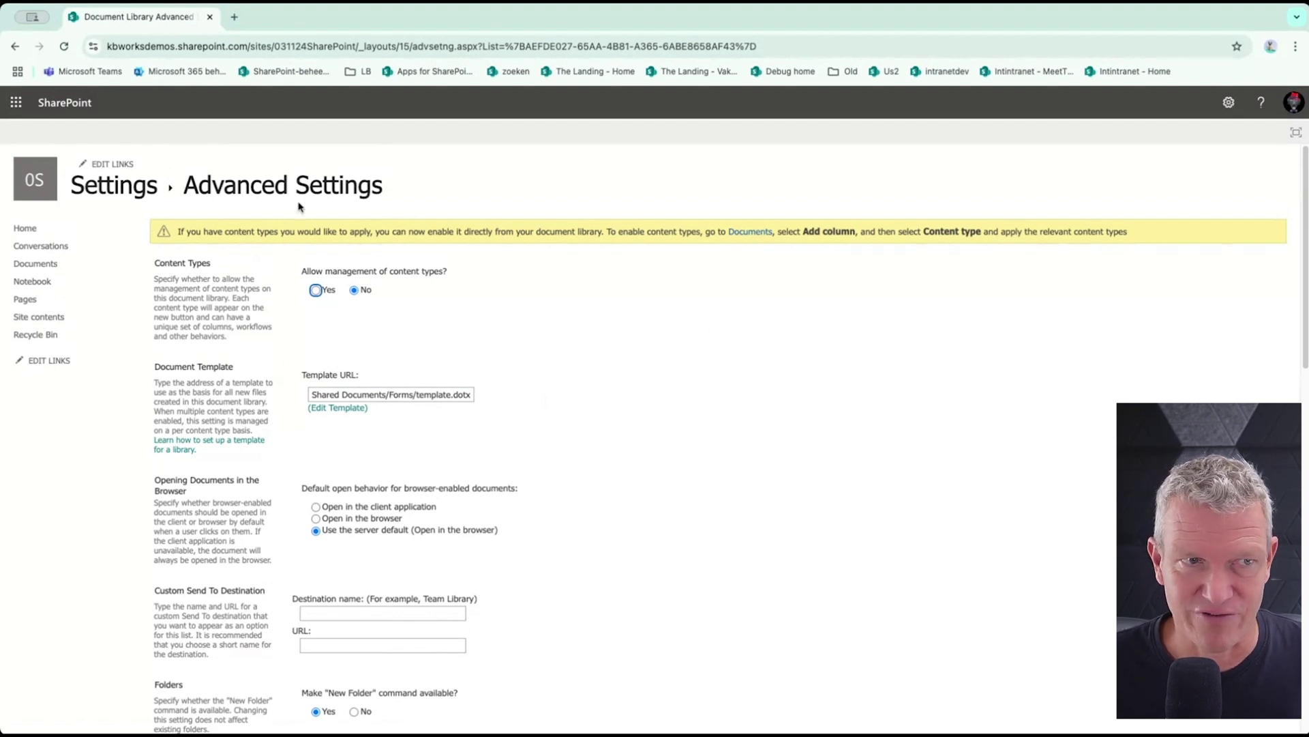
Start a new site content type named 'template demo' from Site settings > Site content types
{"action": "left_click", "coordinate": [1224, 106]}
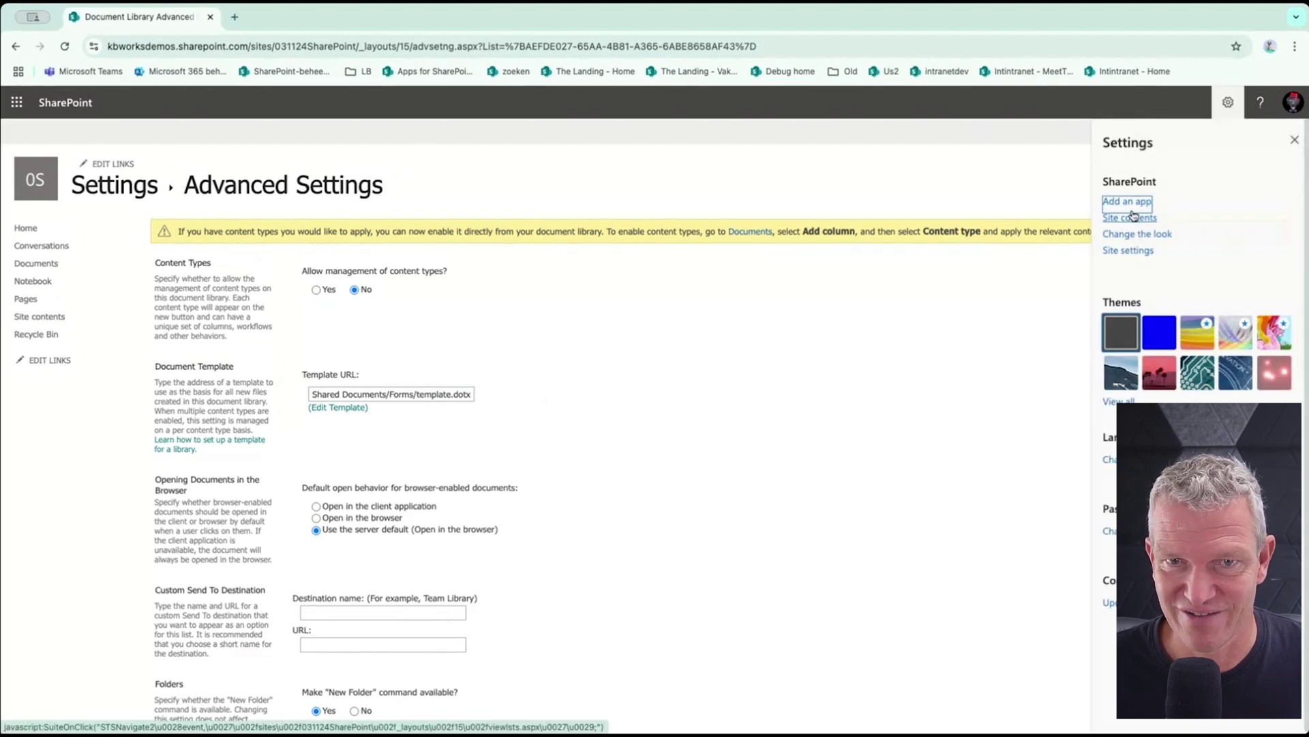
{"action": "left_click", "coordinate": [1131, 259]}
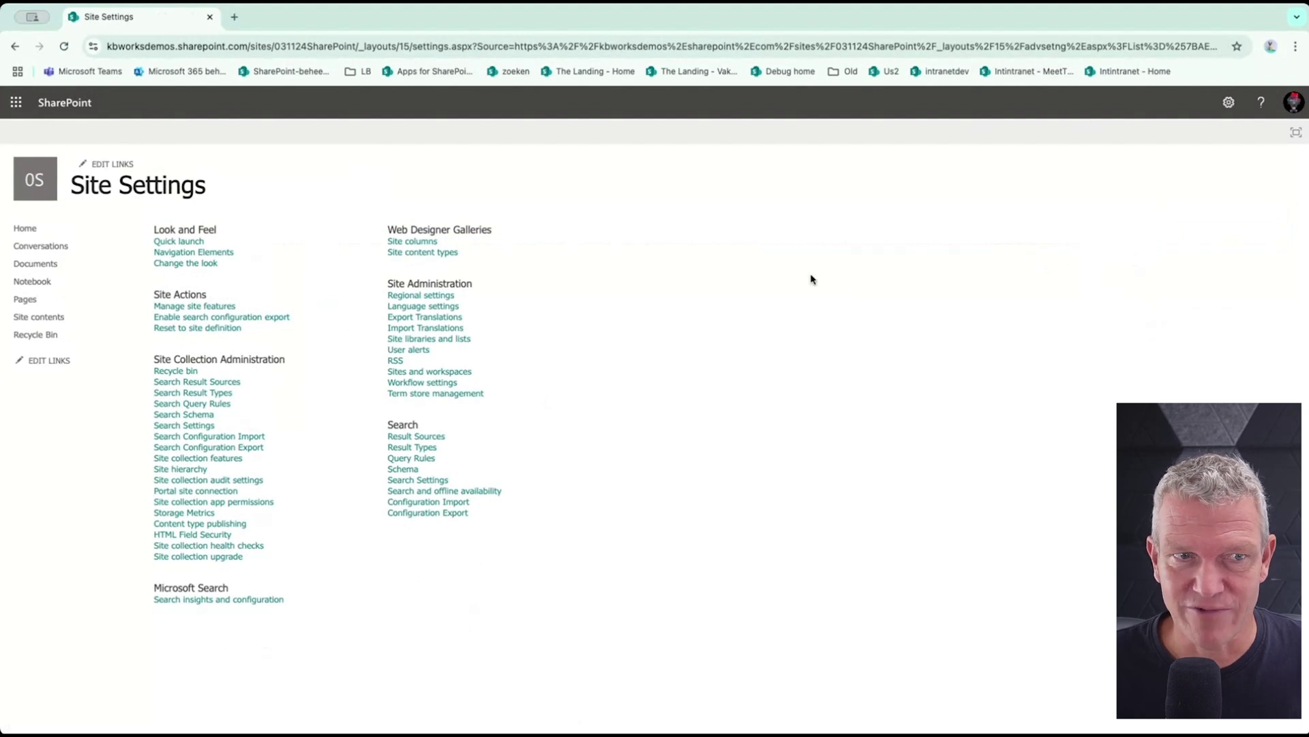
{"action": "left_click", "coordinate": [449, 253]}
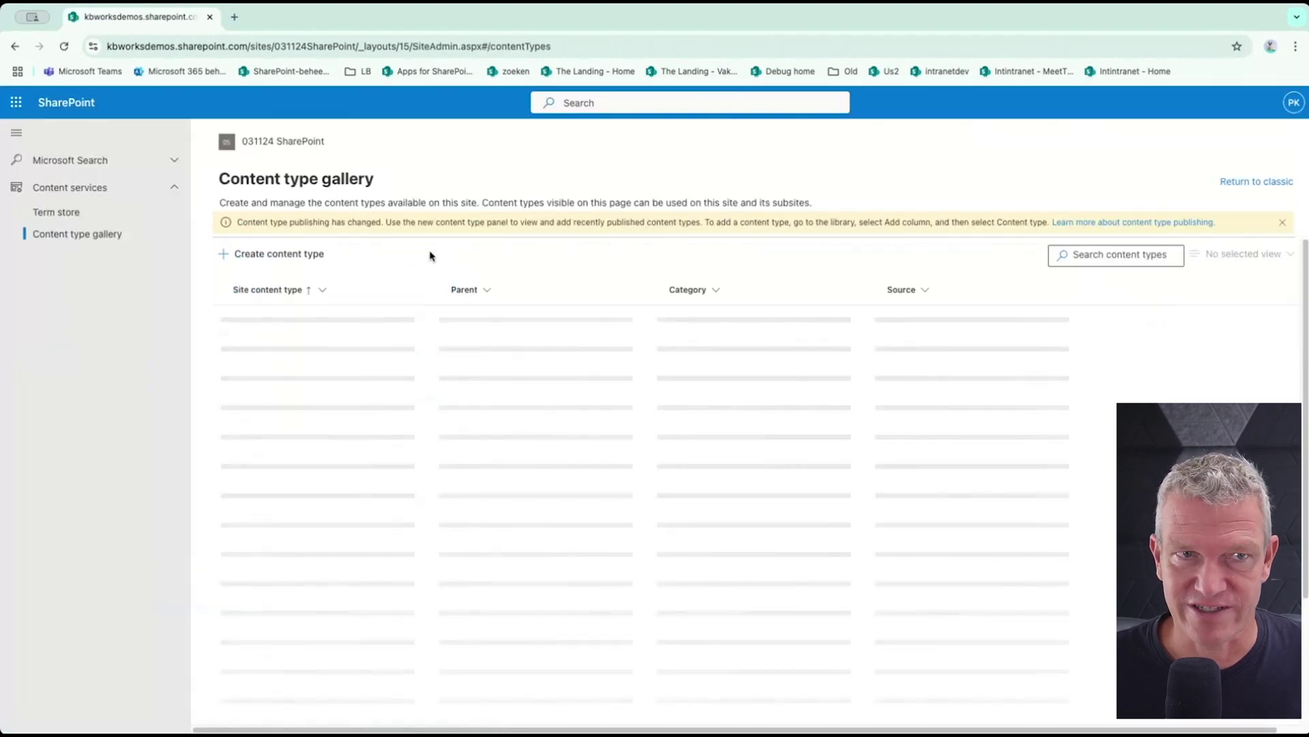
{"action": "left_click", "coordinate": [315, 255]}
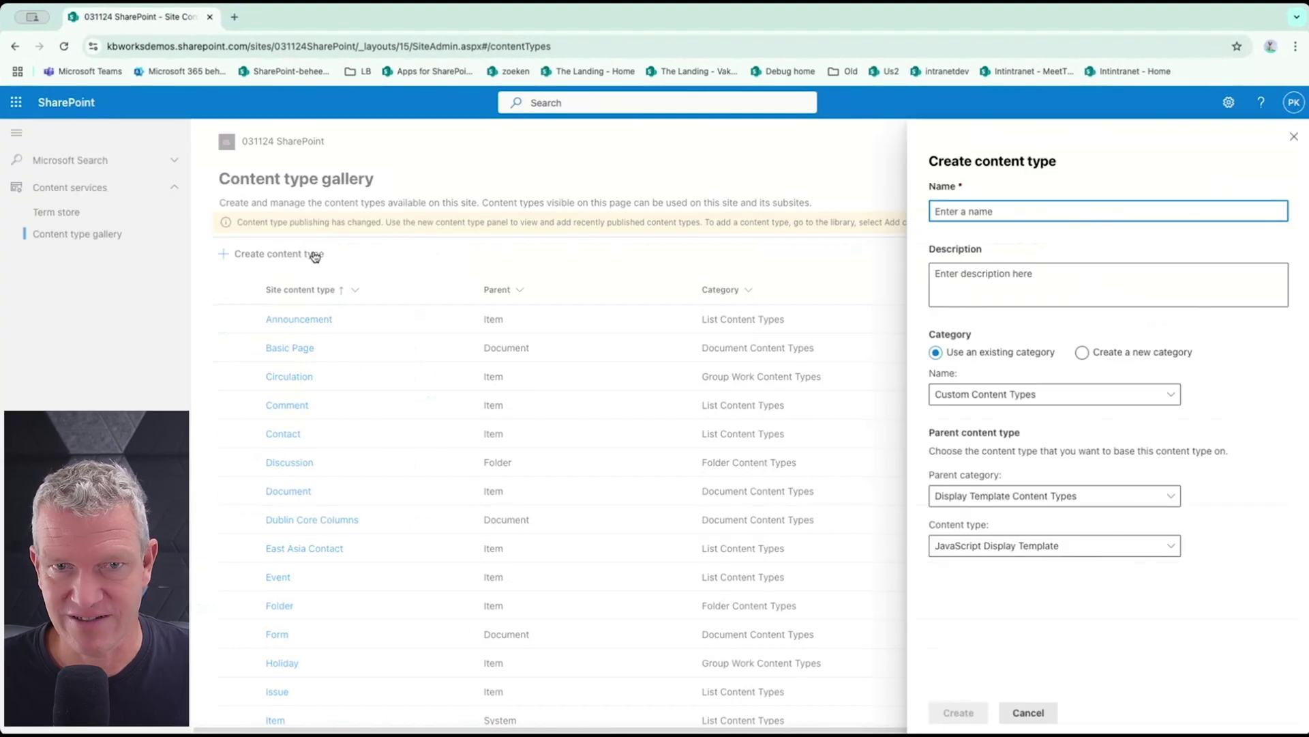
{"action": "type", "text": "template demo"}
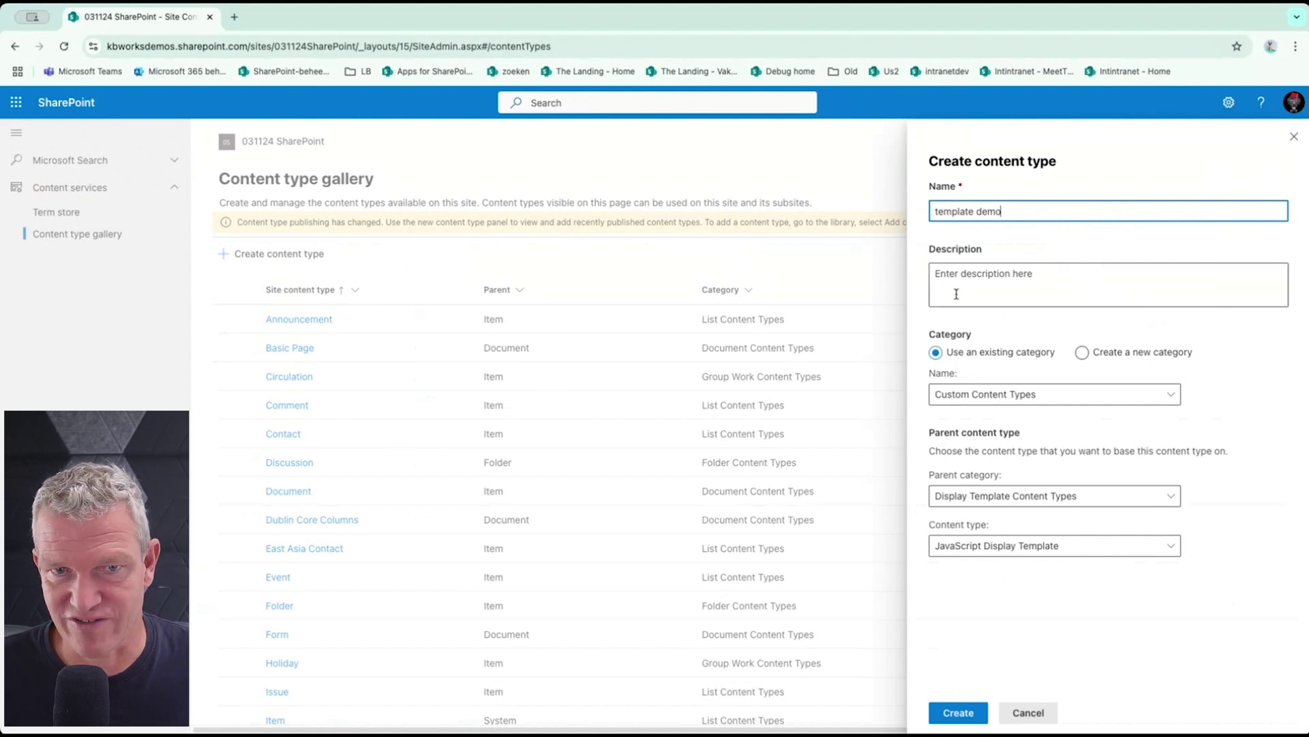
Put it in a new 'Demo templates' category, parent Document Content Types > Document, and create it
{"action": "left_click", "coordinate": [1070, 402]}
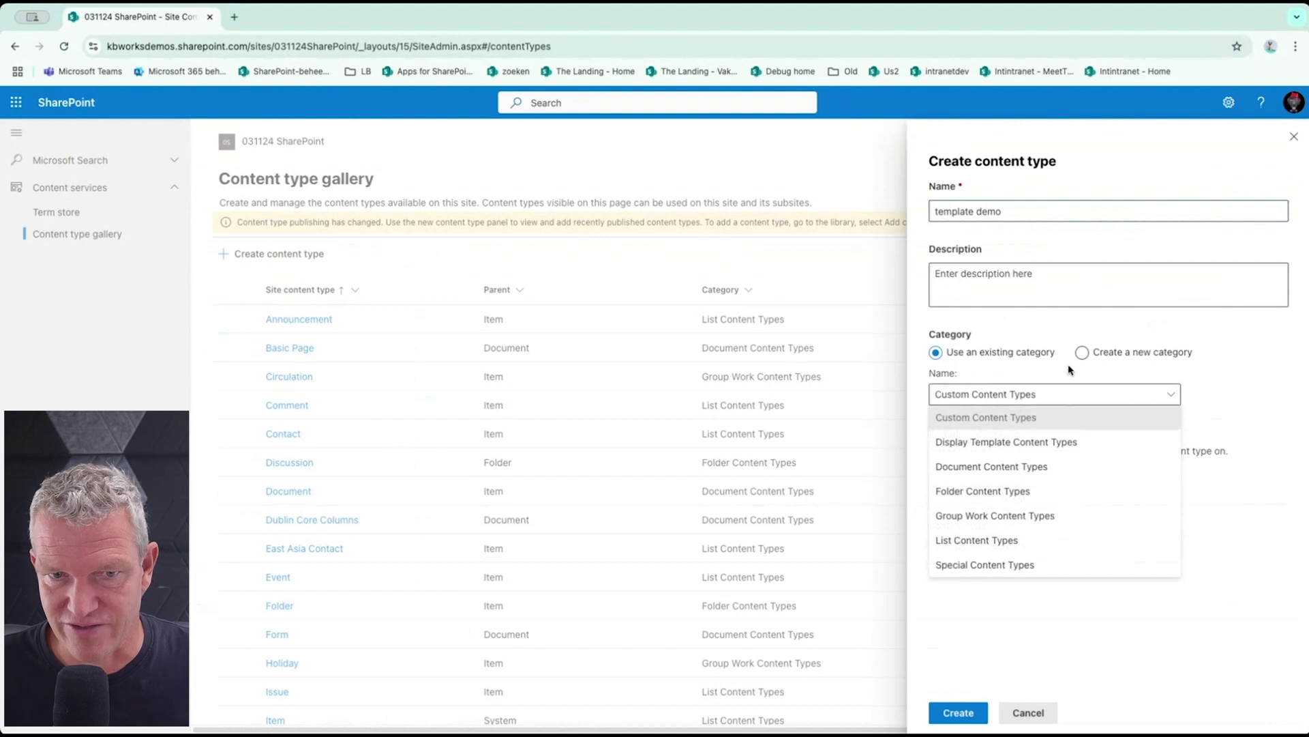
{"action": "left_click", "coordinate": [1082, 353]}
{"action": "left_click", "coordinate": [1040, 393]}
{"action": "type", "text": "Demo templates"}
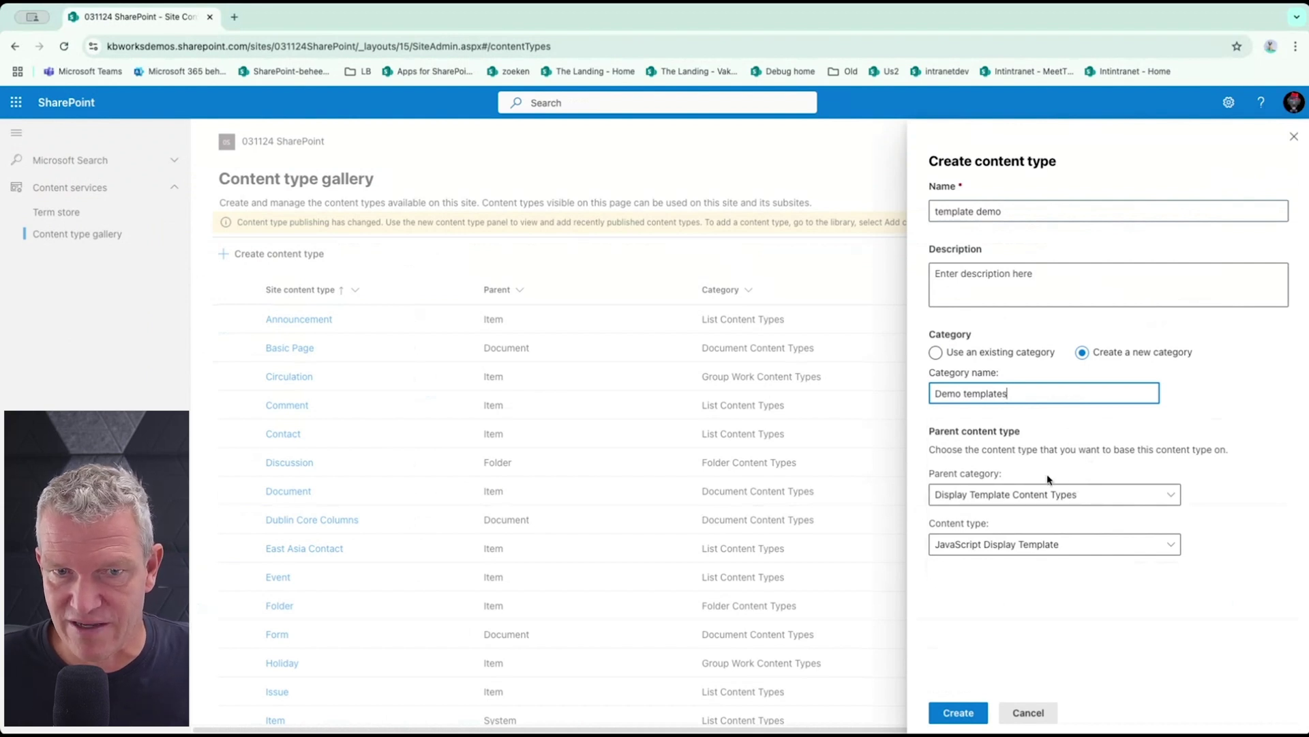
{"action": "left_click", "coordinate": [991, 497]}
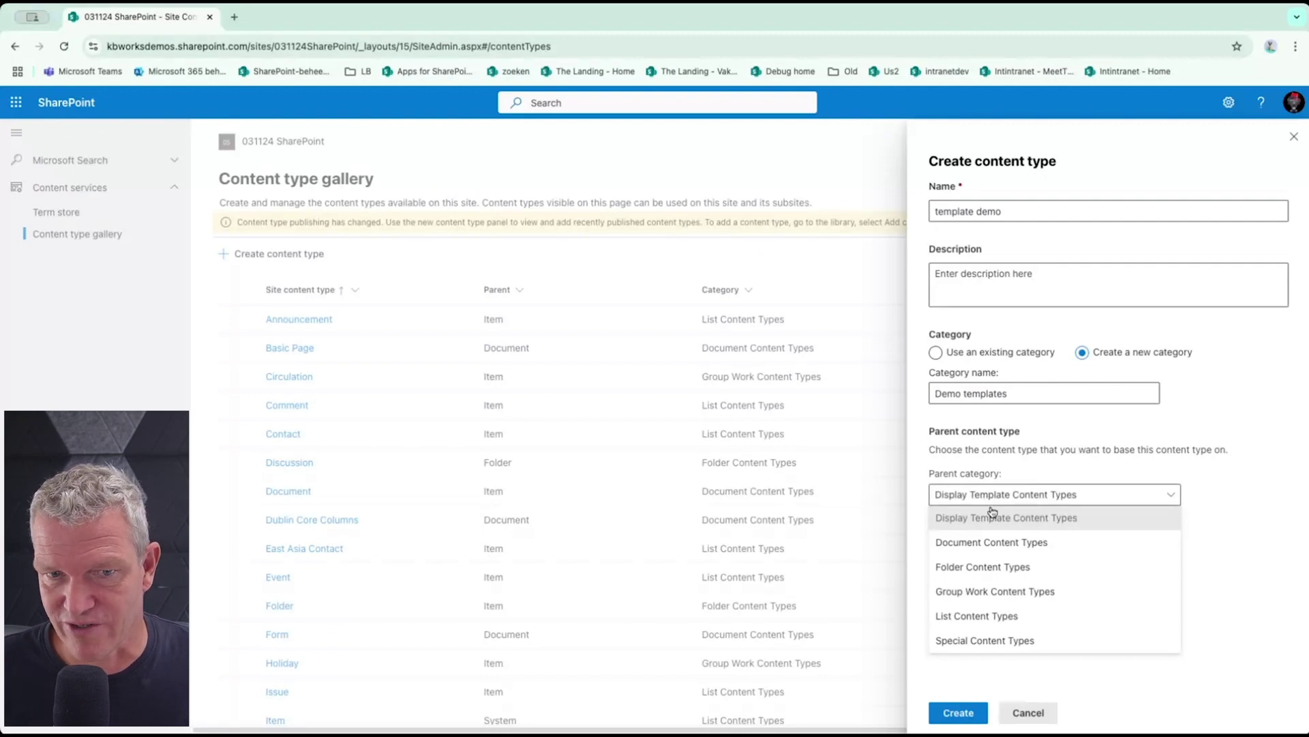
{"action": "left_click", "coordinate": [994, 542]}
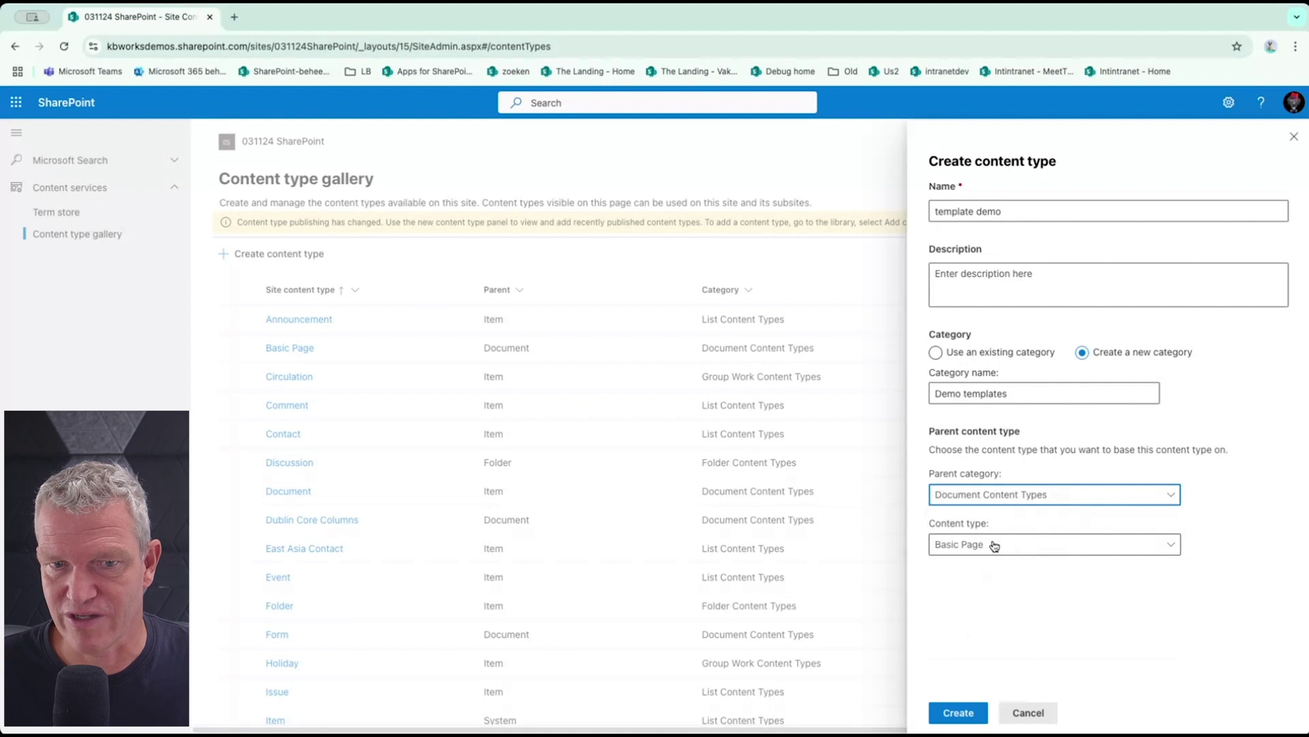
{"action": "left_click", "coordinate": [994, 544]}
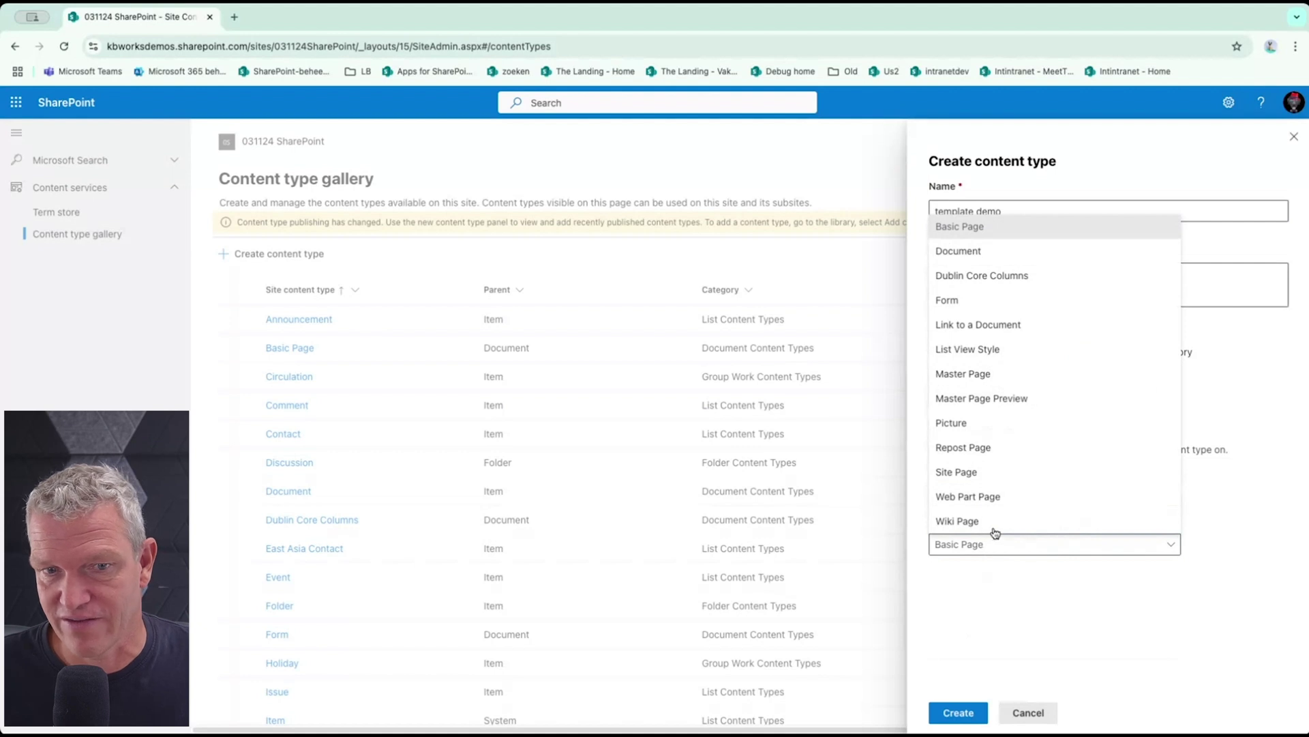
{"action": "left_click", "coordinate": [960, 252]}
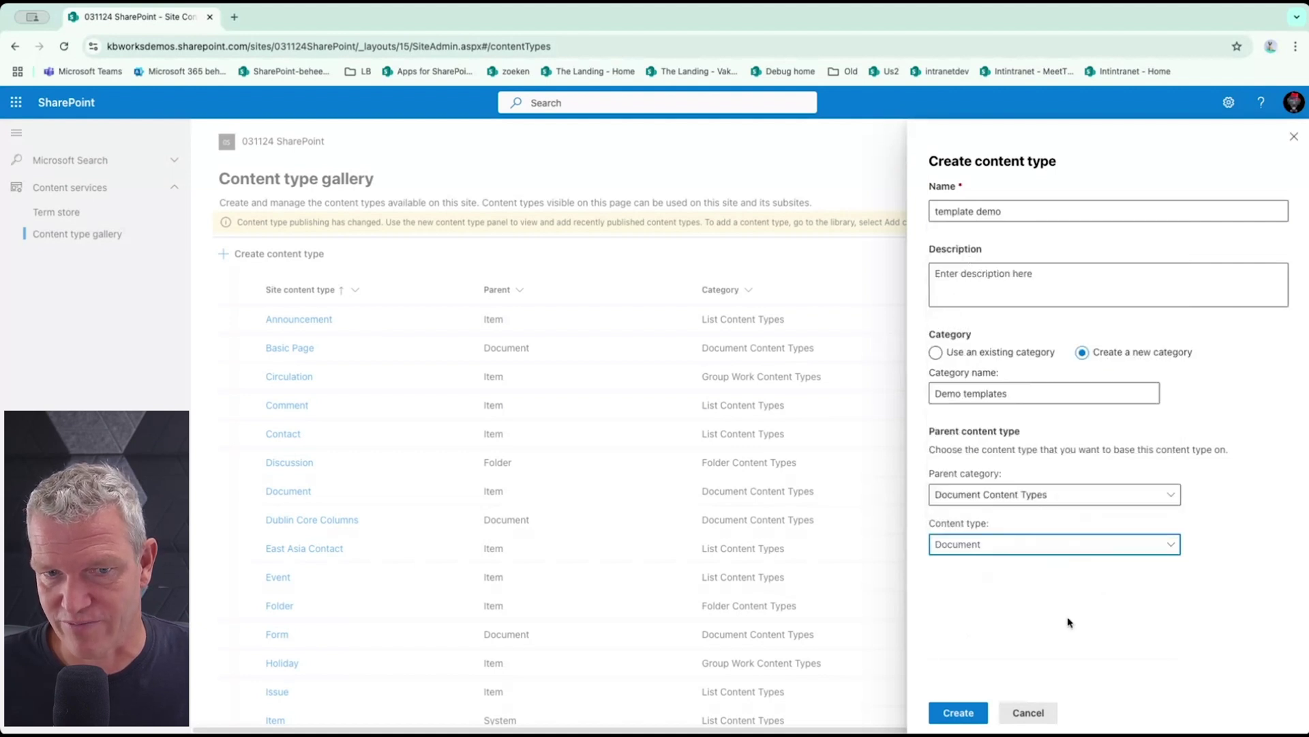
{"action": "left_click", "coordinate": [951, 711]}
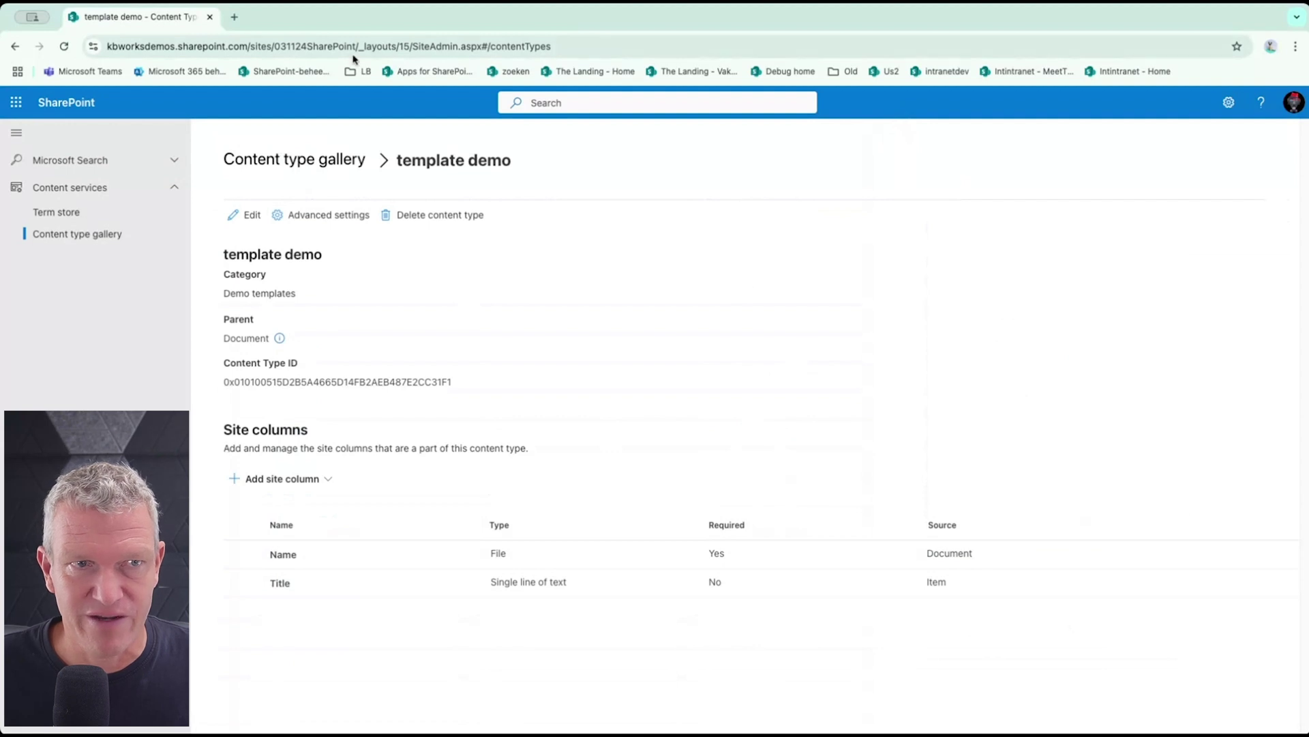
Trim the address bar URL to load the 031124 site home page
{"action": "left_click_drag", "start_coordinate": [358, 46], "coordinate": [590, 41]}
{"action": "key", "text": "BackSpace"}
{"action": "key", "text": "Return"}
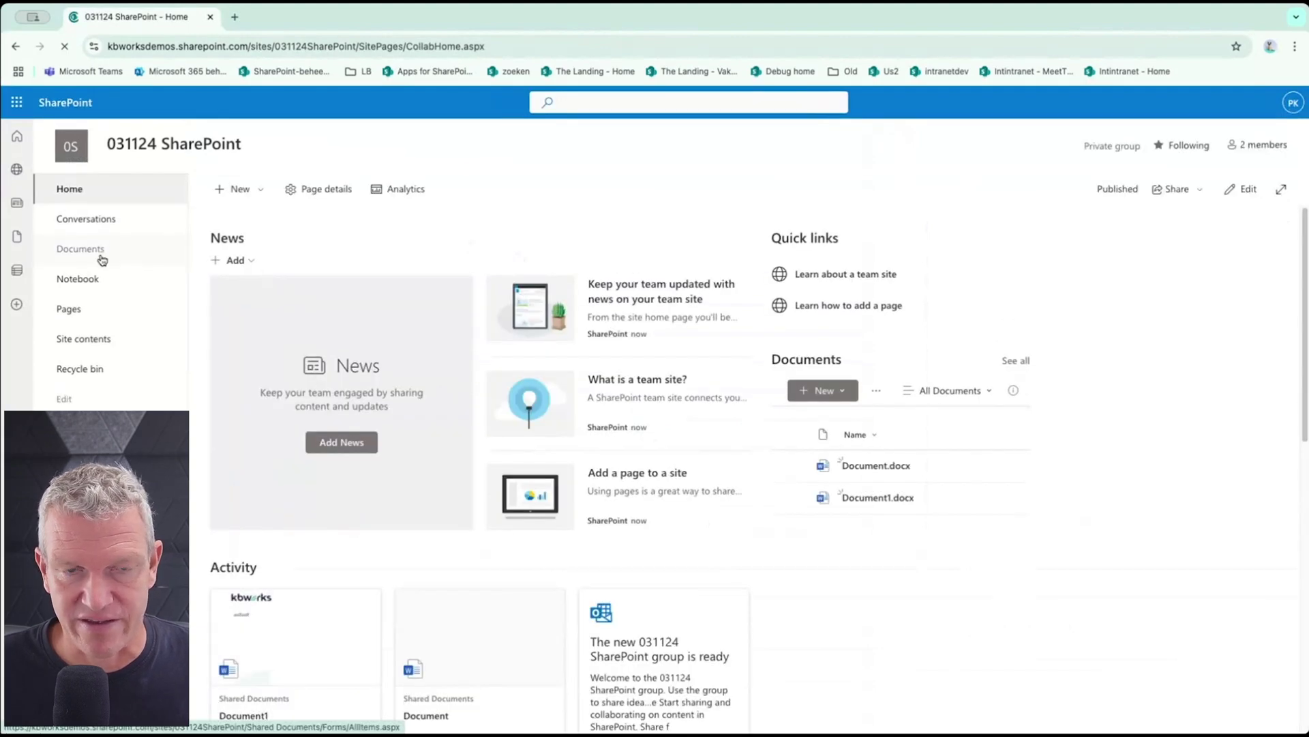
Create a blank document library named 'Templates library'
{"action": "left_click", "coordinate": [236, 203]}
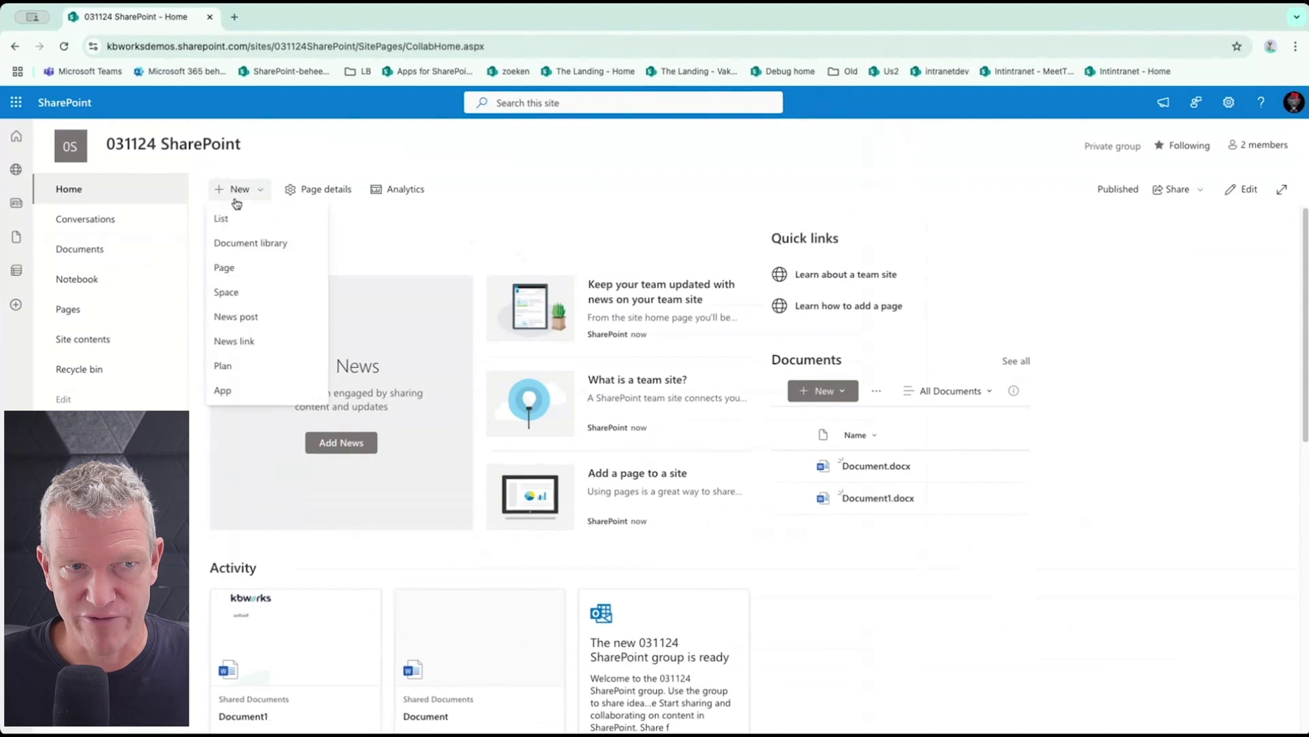
{"action": "left_click", "coordinate": [232, 243]}
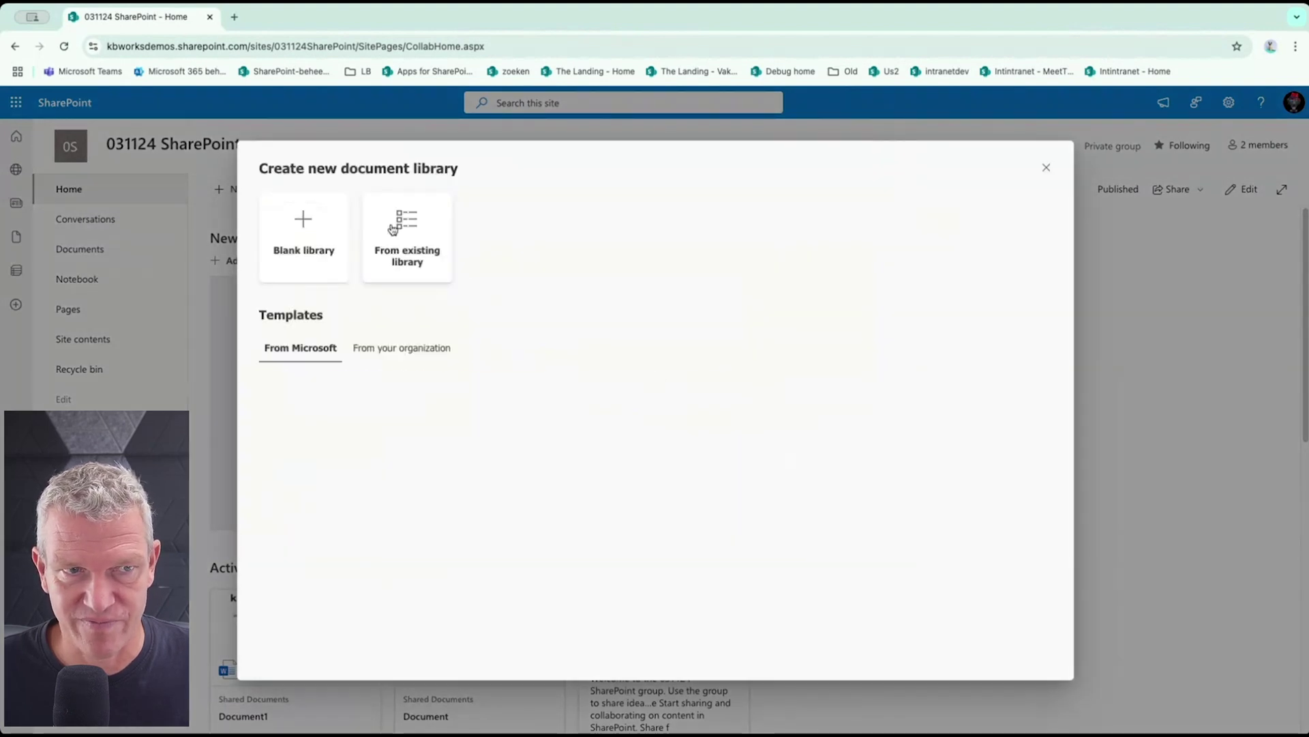
{"action": "left_click", "coordinate": [336, 234]}
{"action": "type", "text": "Template"}
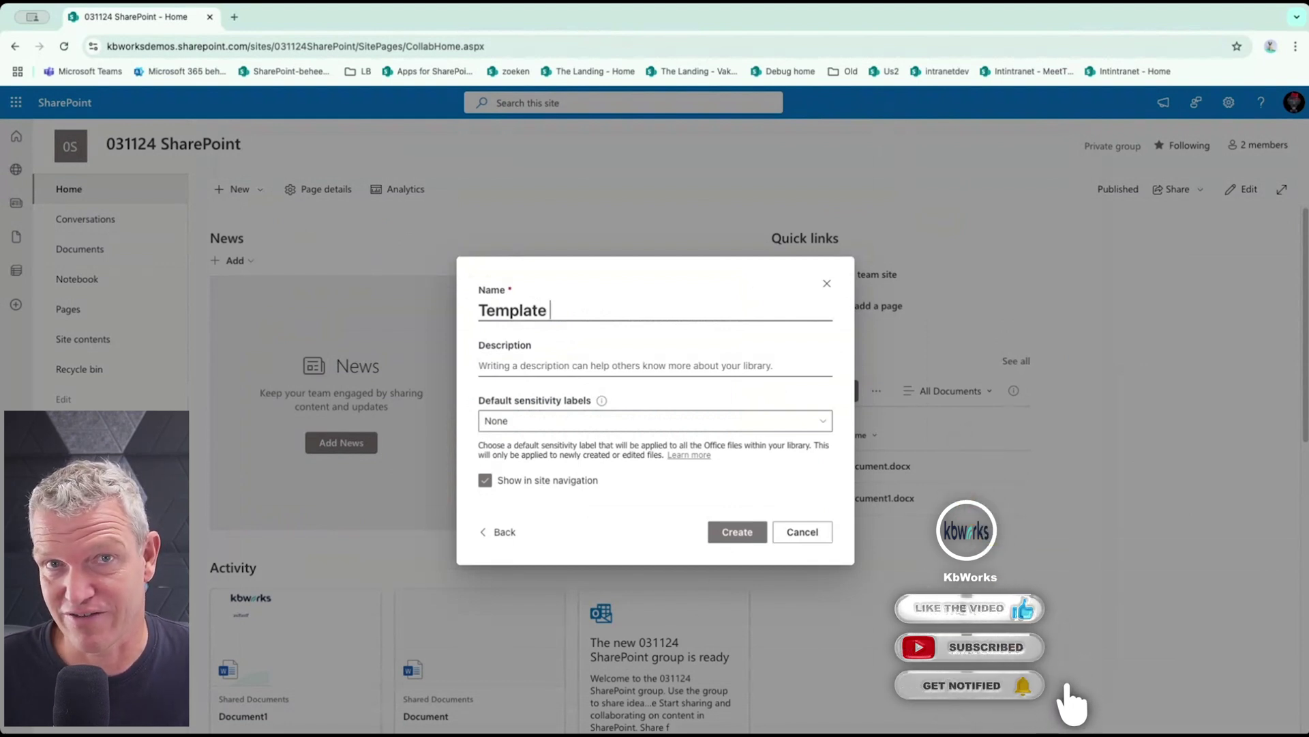
{"action": "type", "text": "s libar"}
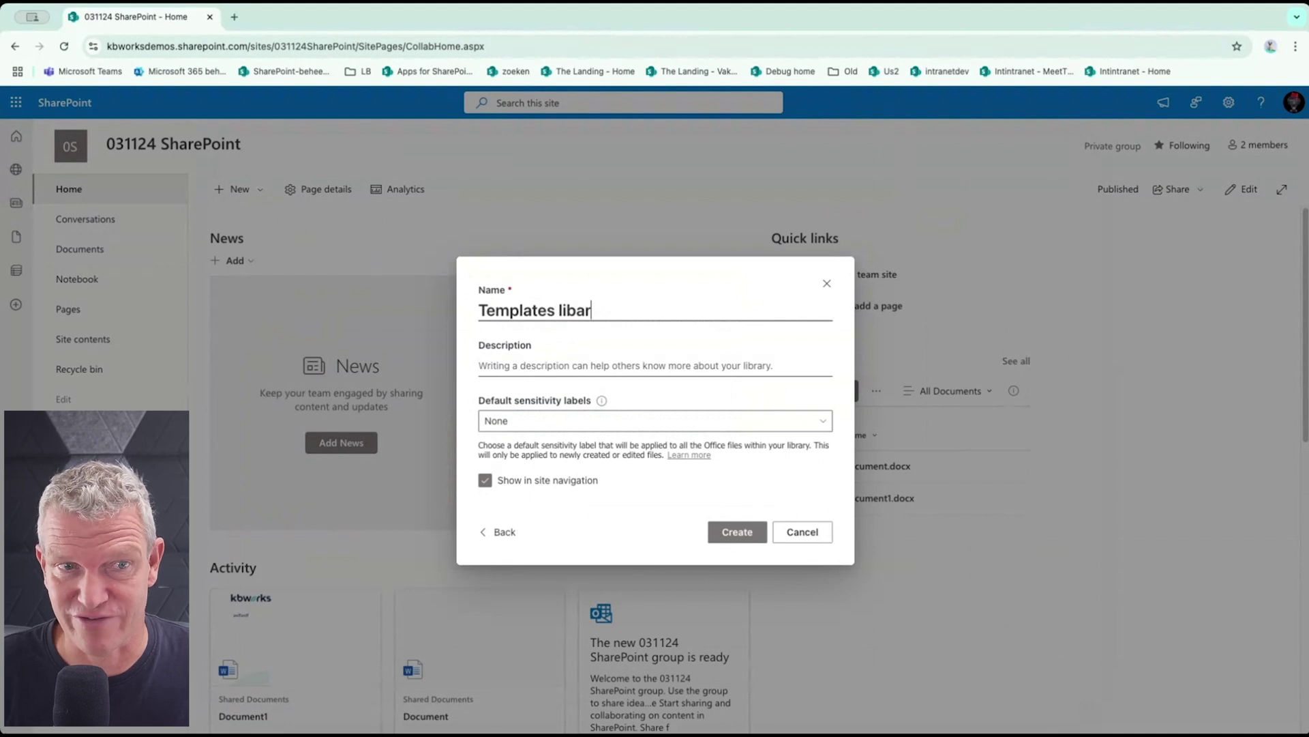
{"action": "key", "text": "BackSpace"}
{"action": "key", "text": "BackSpace"}
{"action": "type", "text": "rary"}
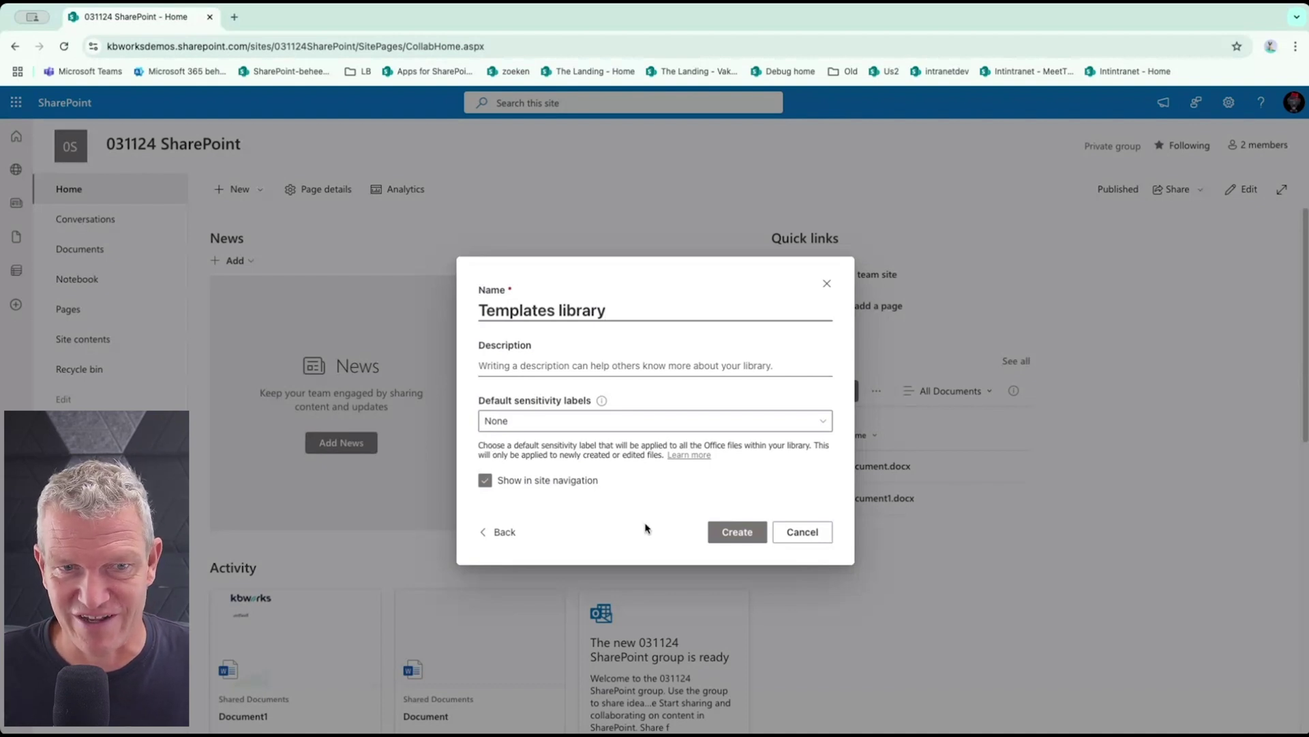
{"action": "left_click", "coordinate": [733, 531]}
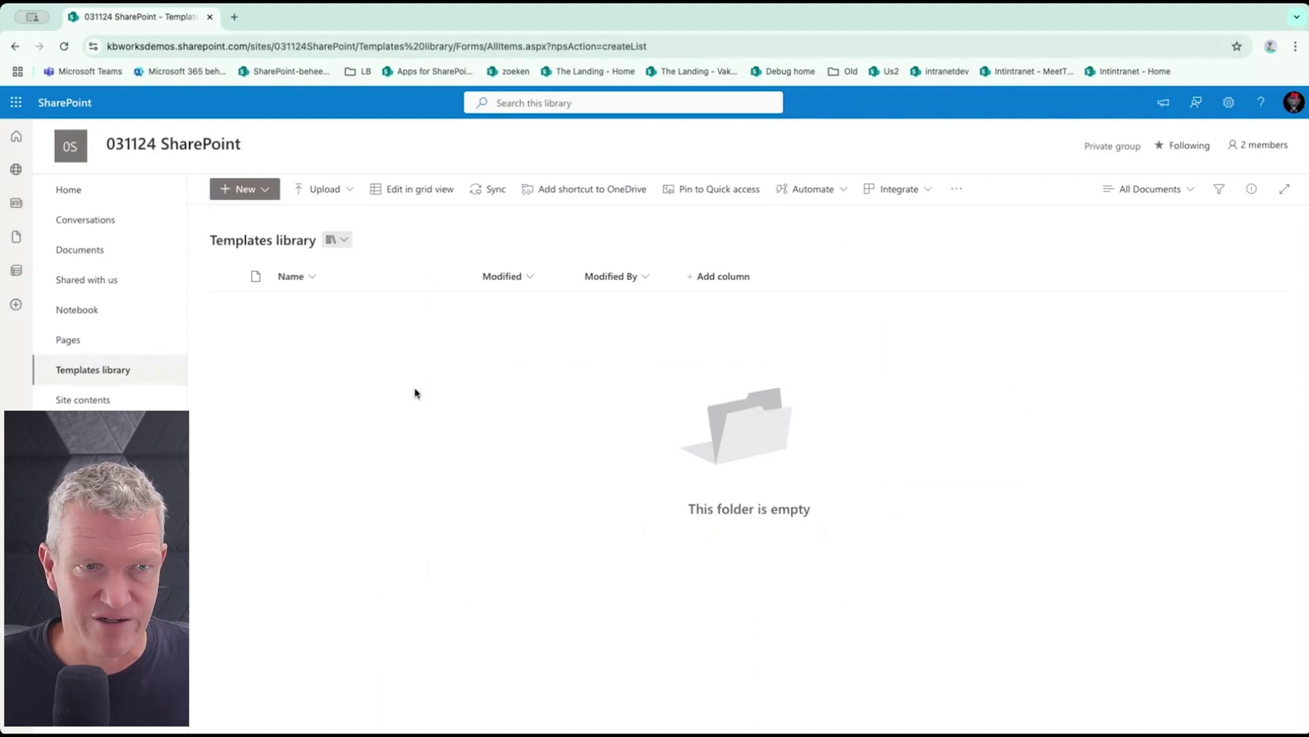
Upload templadte.docx from the computer into the Templates library
{"action": "left_click", "coordinate": [318, 193]}
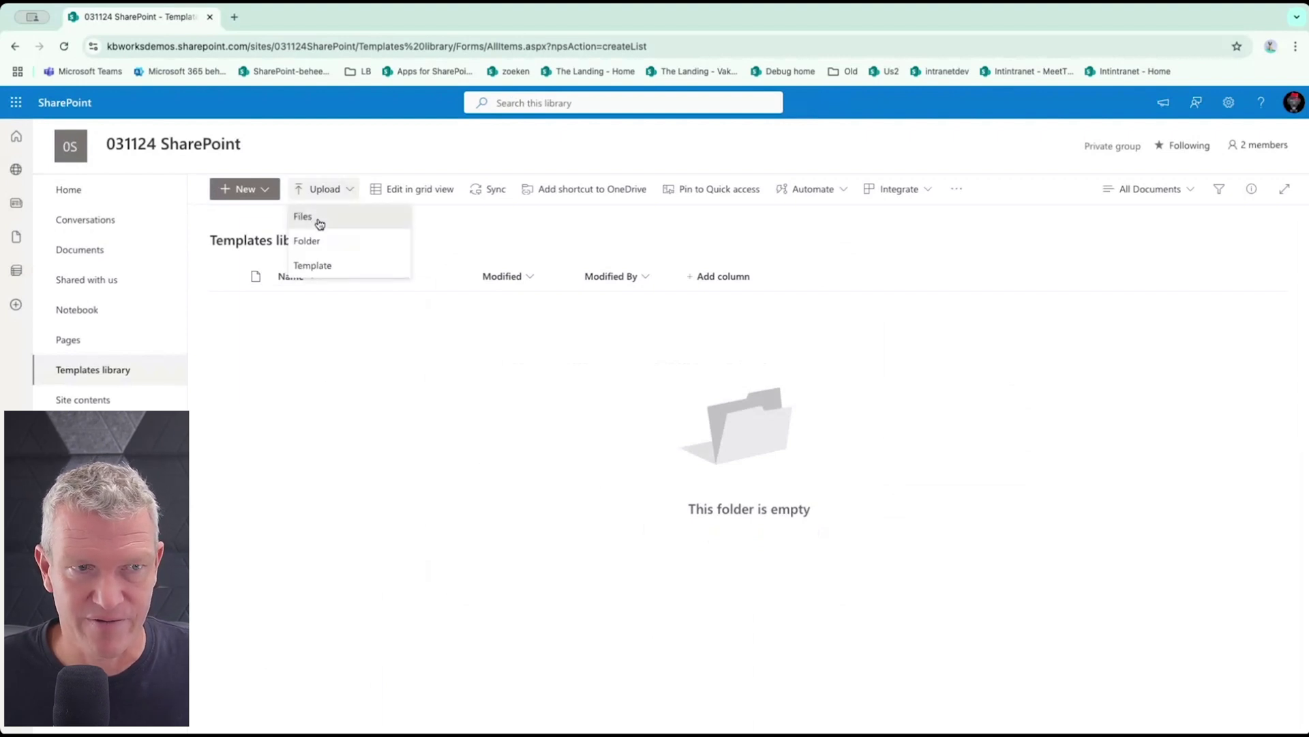
{"action": "left_click", "coordinate": [319, 221]}
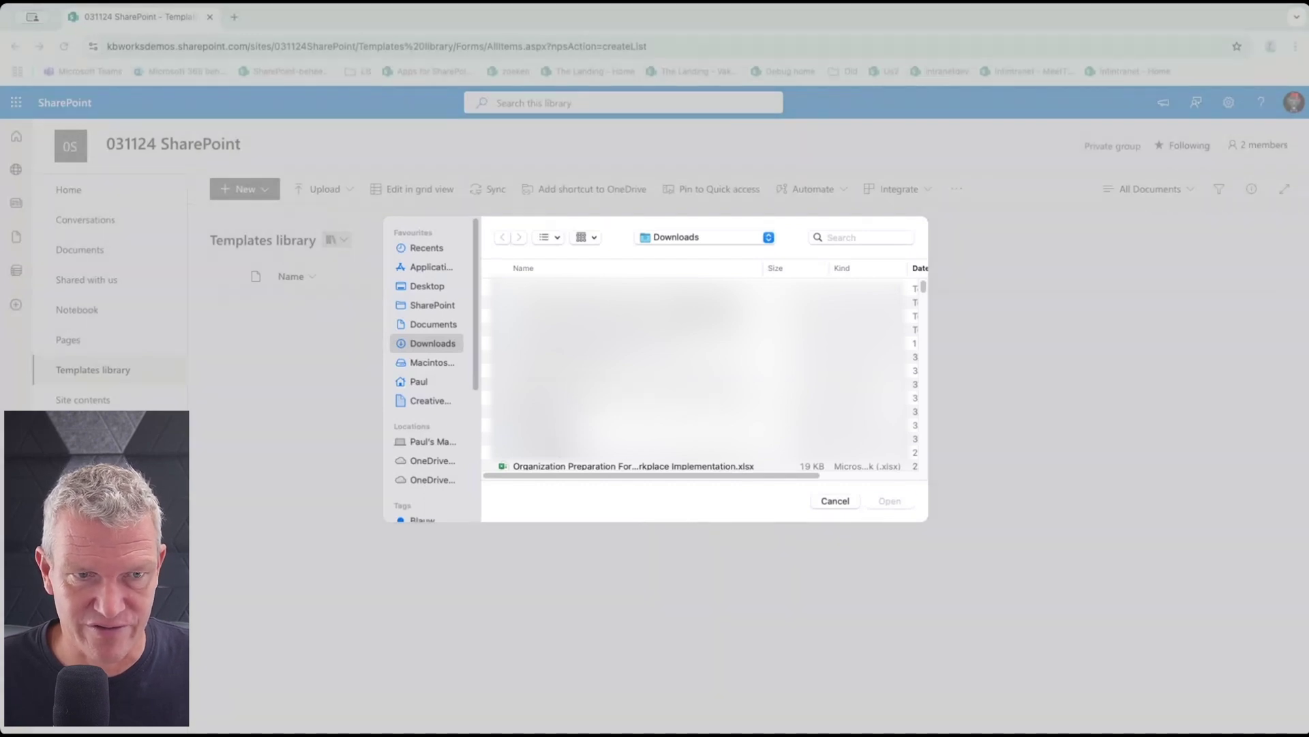
{"action": "left_click", "coordinate": [682, 425]}
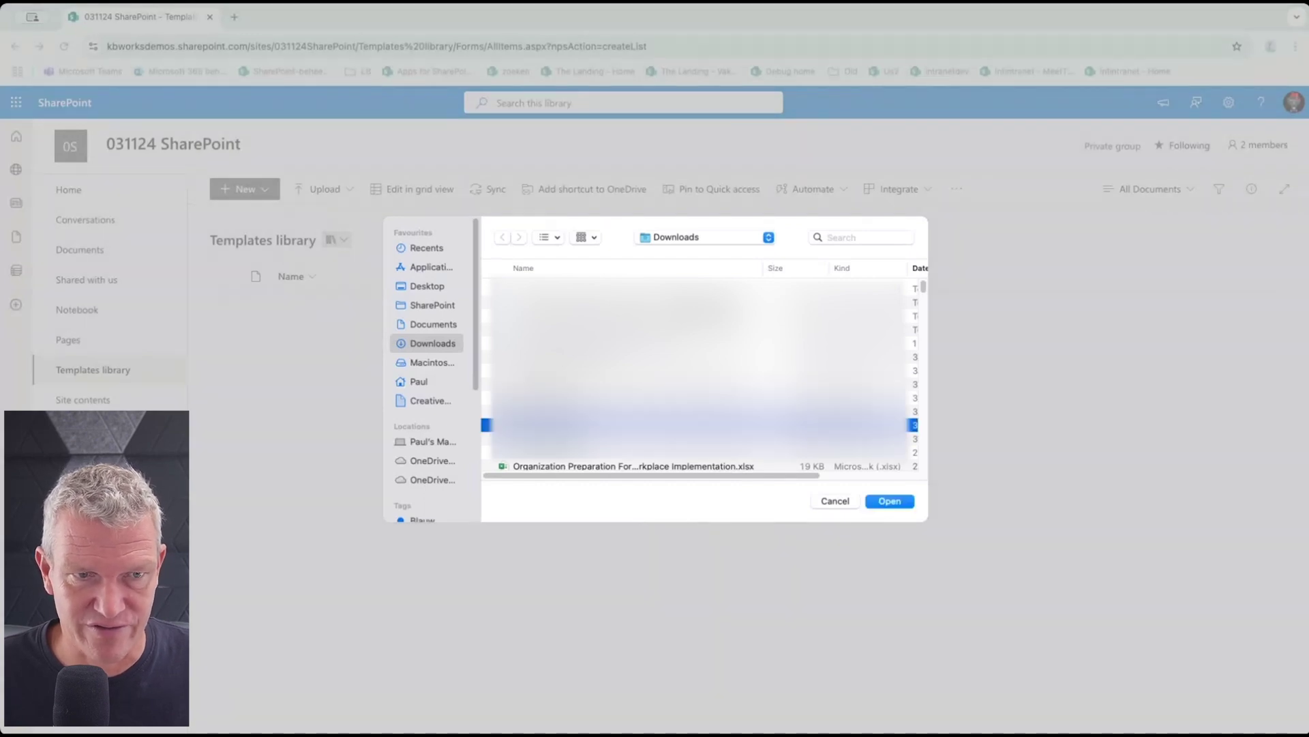
{"action": "left_click", "coordinate": [893, 502]}
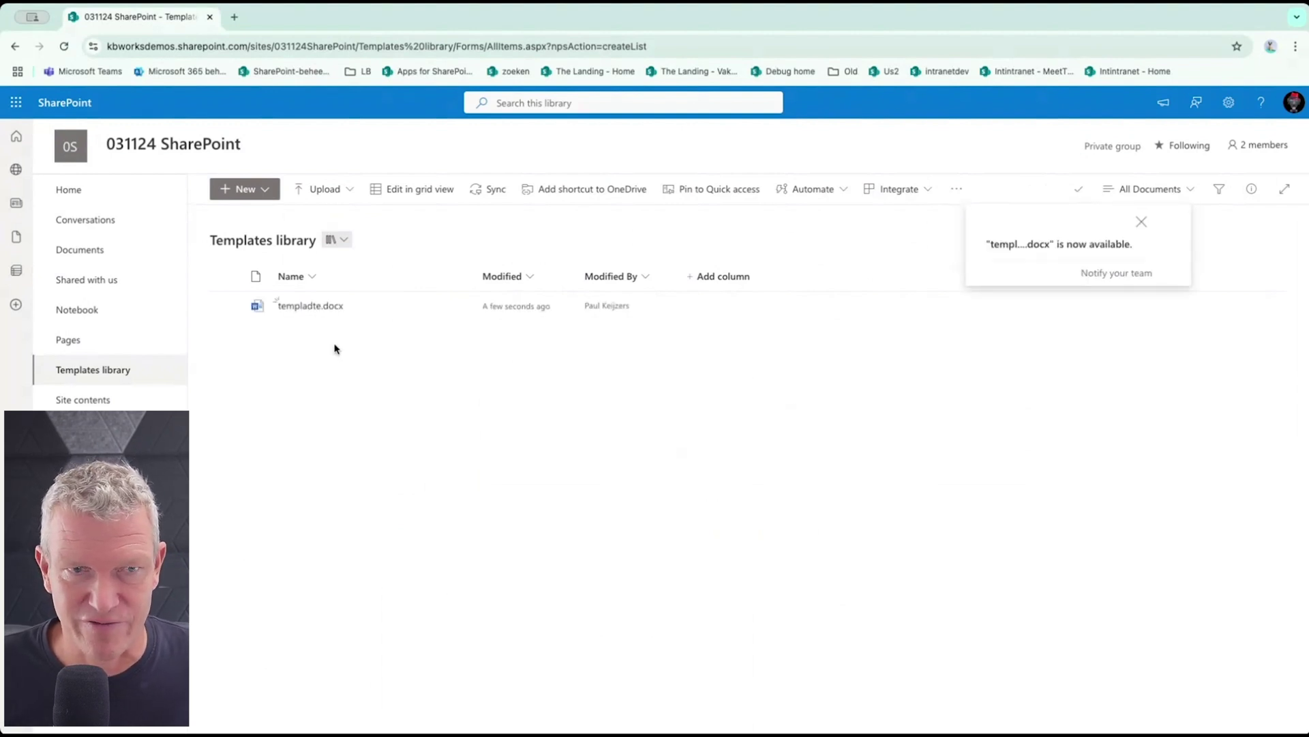
Select templadte.docx and review its properties in the details pane
{"action": "left_click", "coordinate": [1258, 194]}
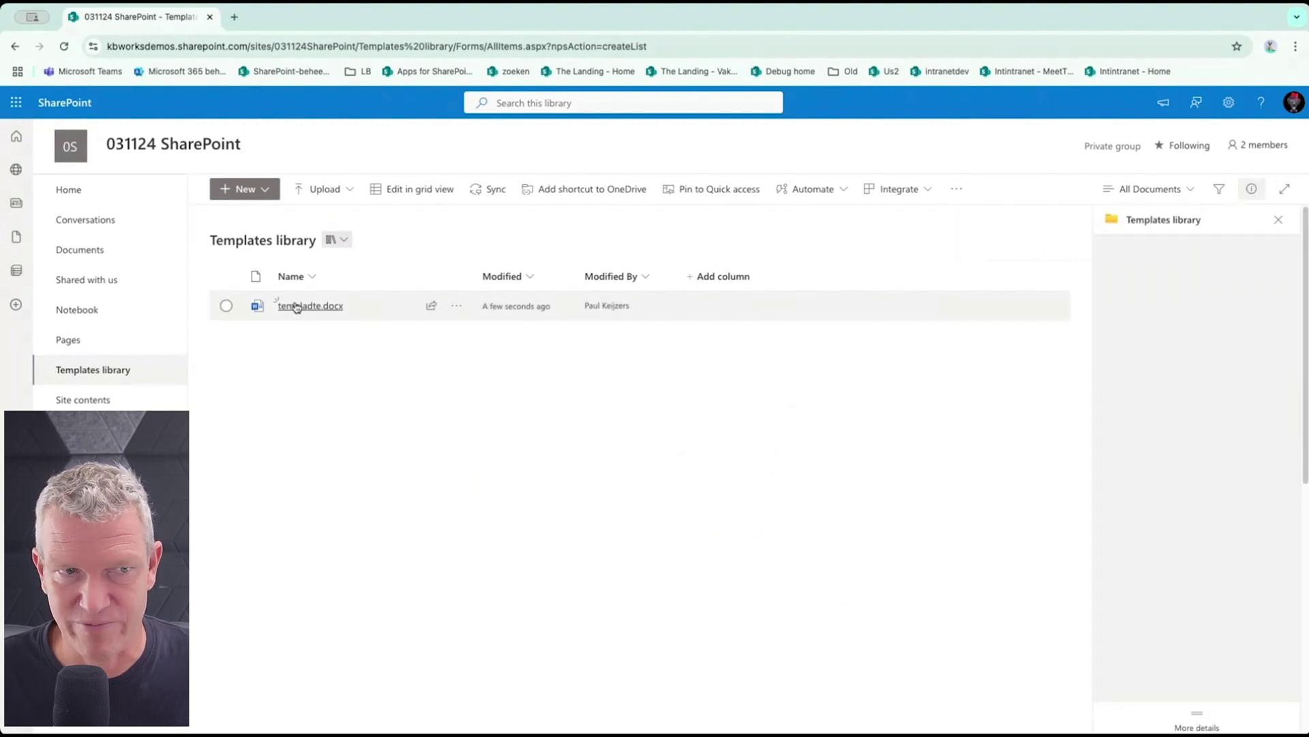
{"action": "left_click", "coordinate": [226, 306]}
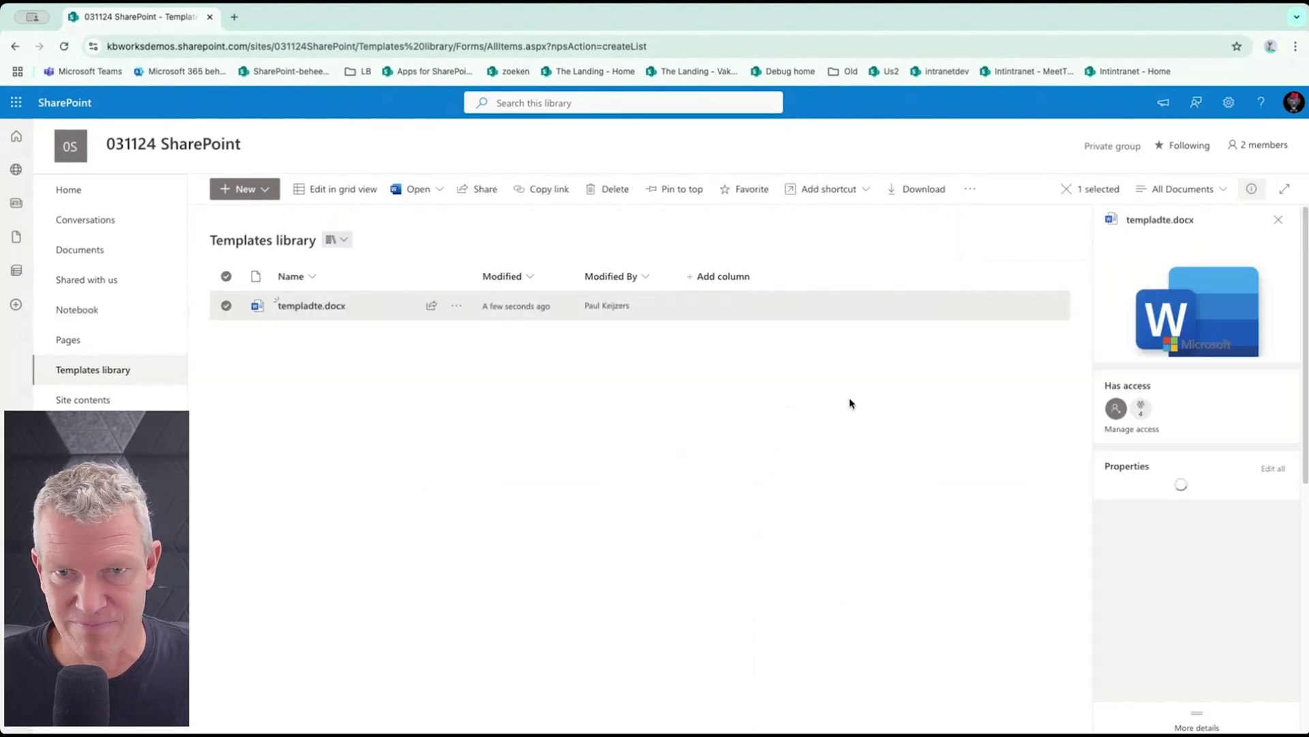
{"action": "scroll", "coordinate": [1224, 573], "scroll_direction": "down", "scroll_amount": 5}
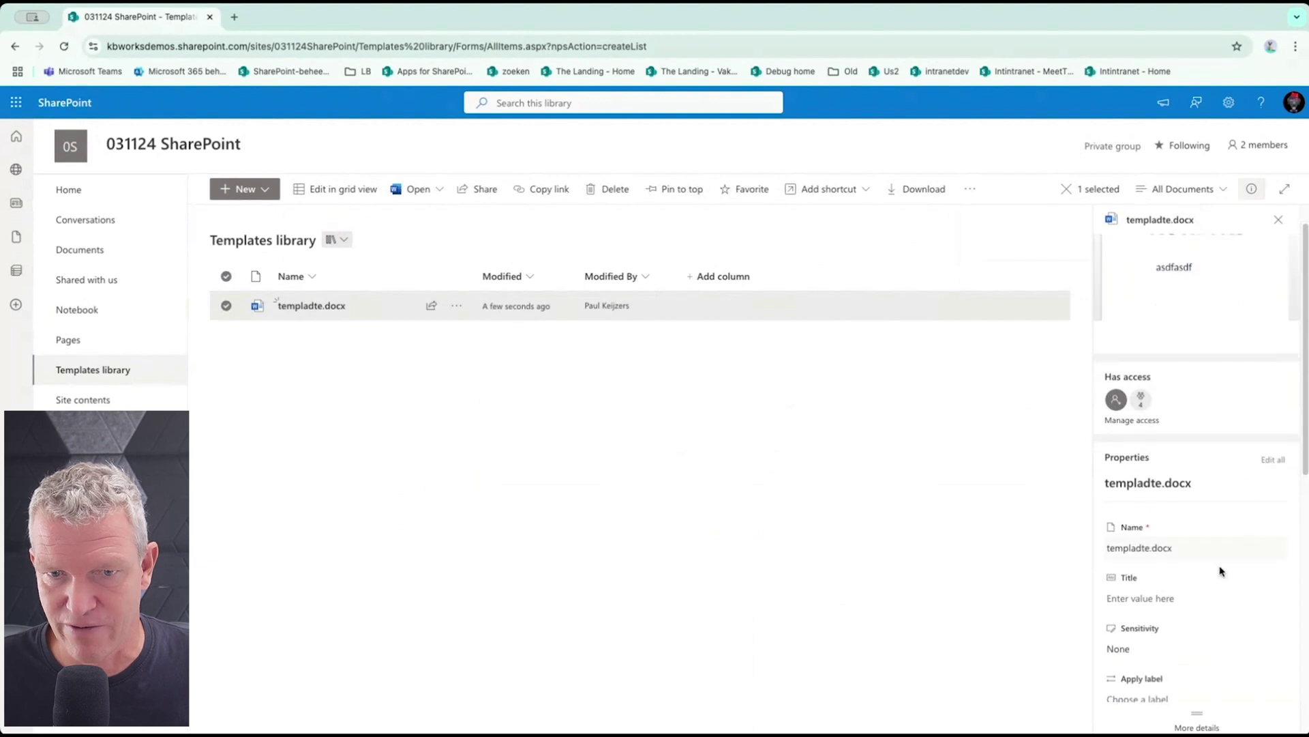
{"action": "scroll", "coordinate": [1224, 573], "scroll_direction": "down", "scroll_amount": 3}
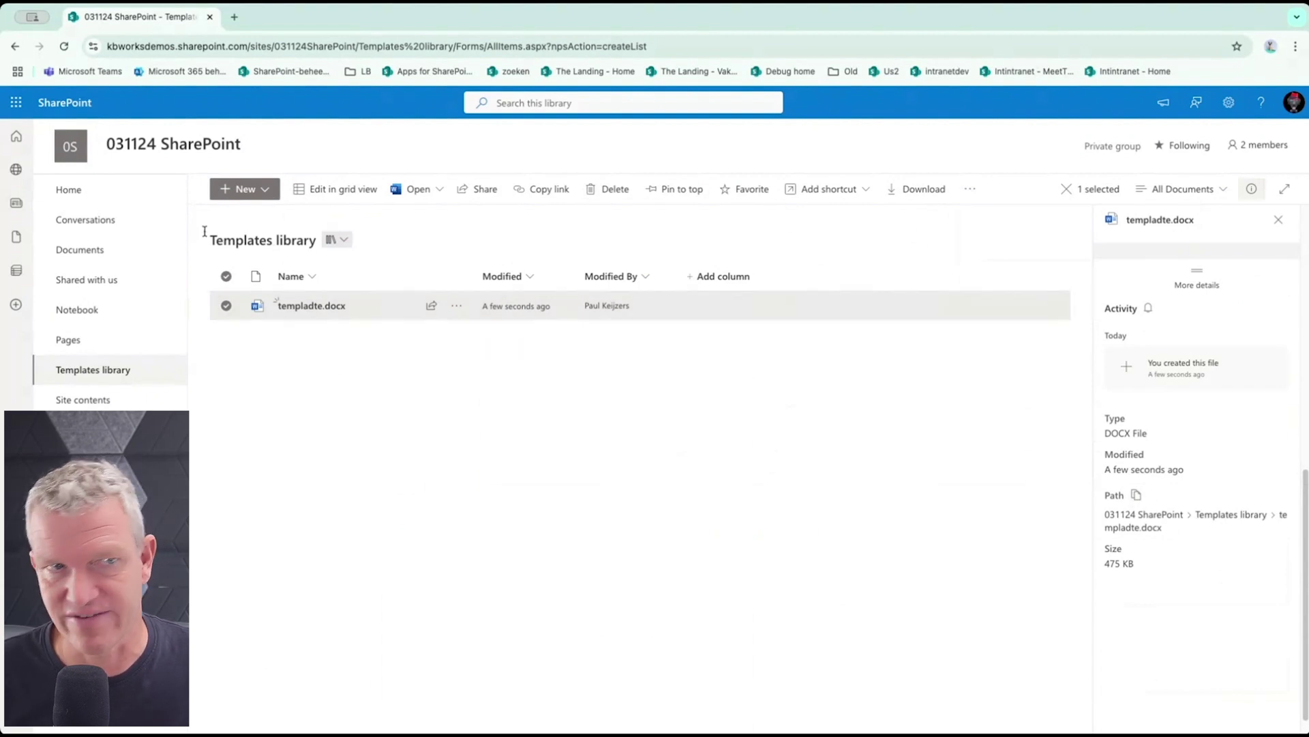
In the Documents library's advanced settings, set 'Allow management of content types' to Yes and save
{"action": "left_click", "coordinate": [119, 252]}
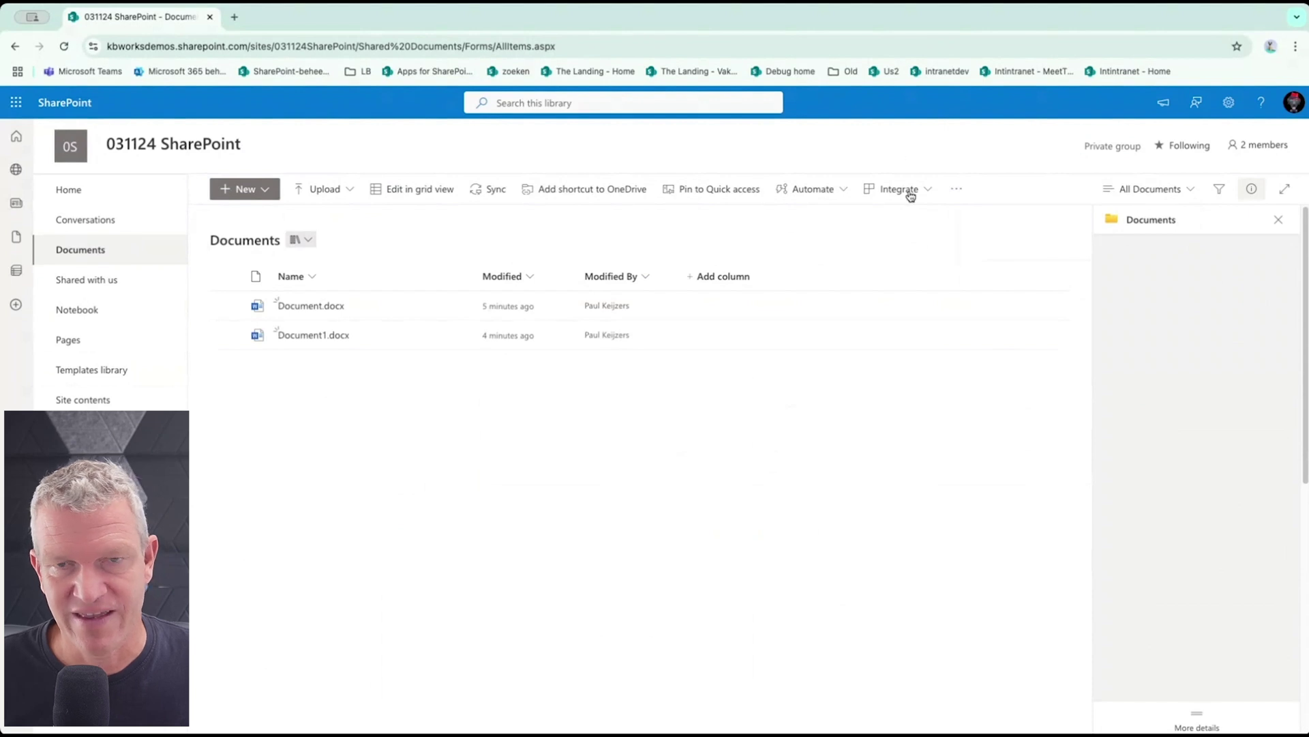
{"action": "left_click", "coordinate": [1228, 102]}
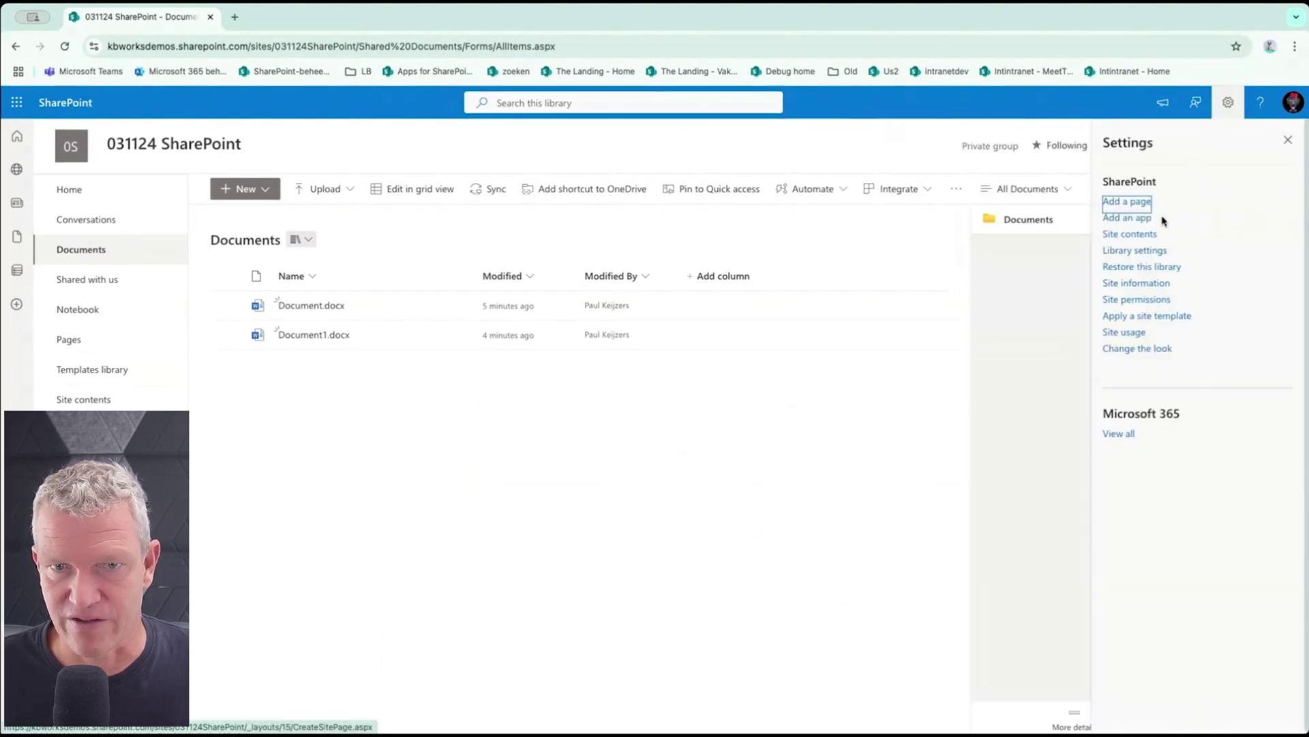
{"action": "left_click", "coordinate": [1146, 250]}
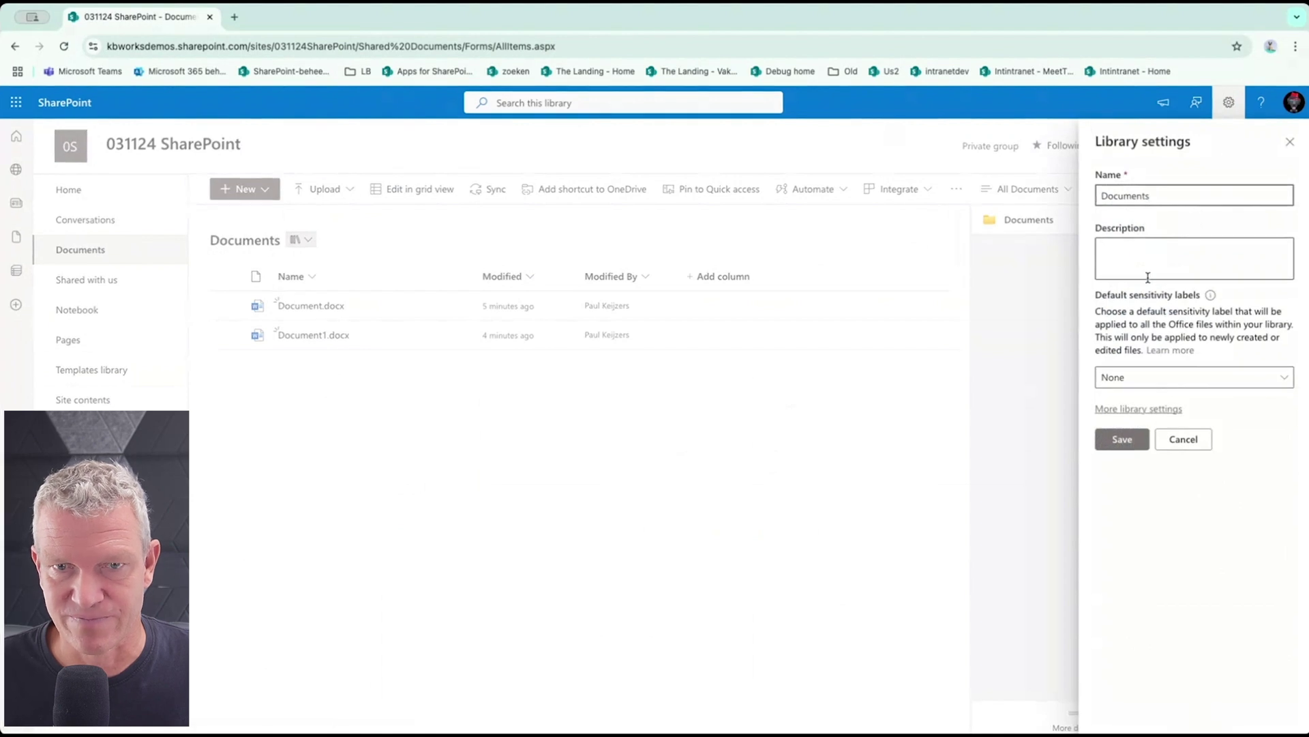
{"action": "left_click", "coordinate": [1139, 409]}
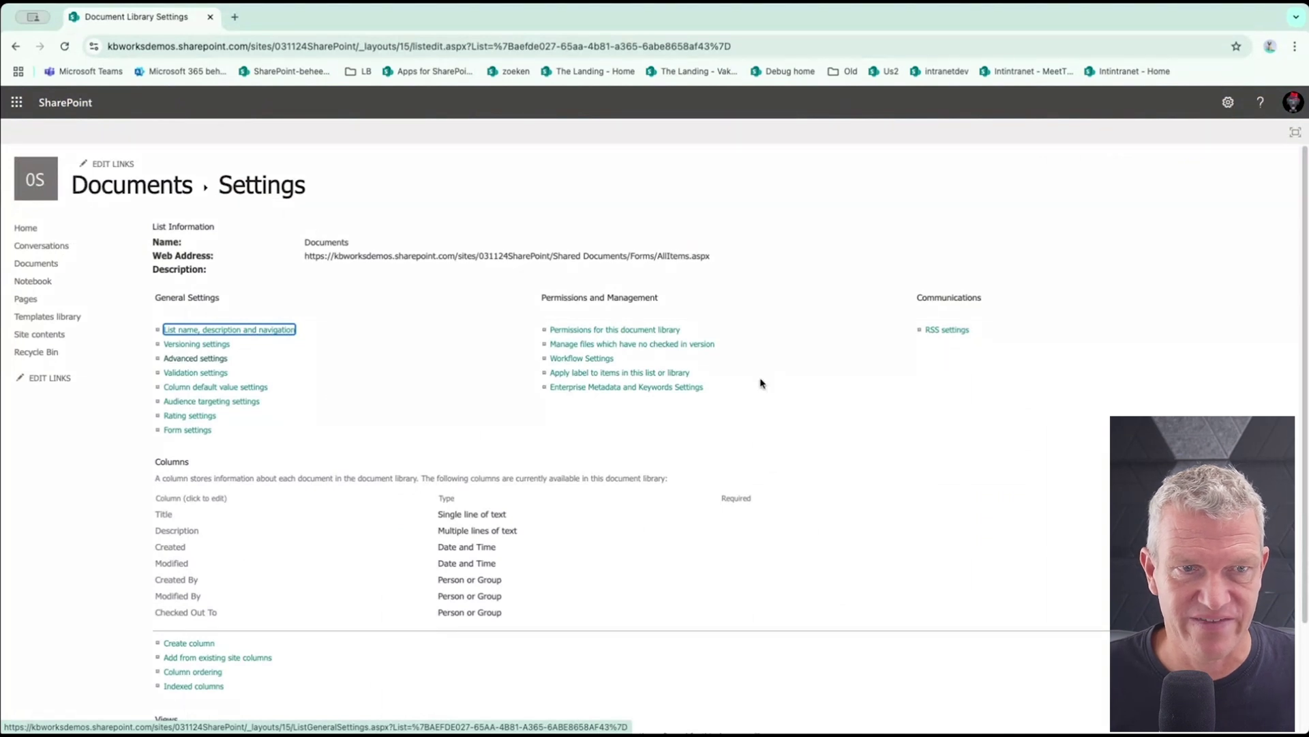
{"action": "left_click", "coordinate": [220, 361]}
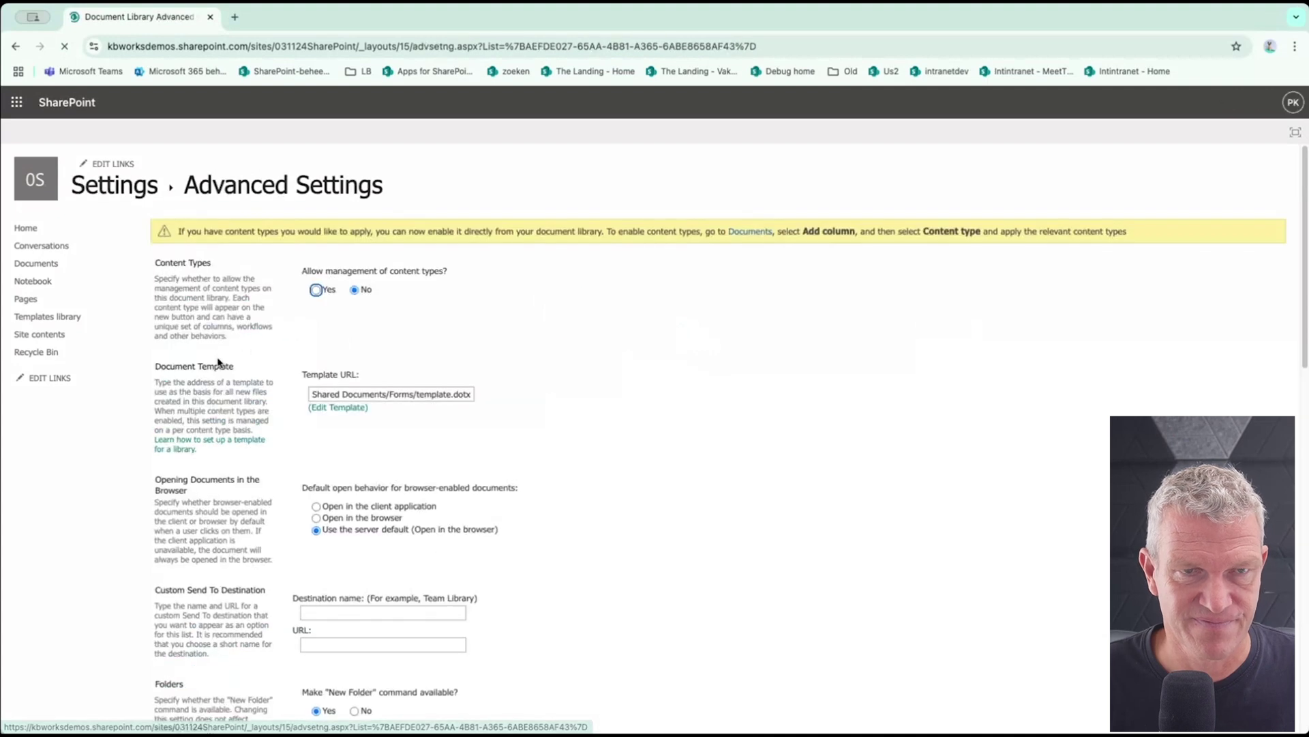
{"action": "left_click", "coordinate": [316, 289]}
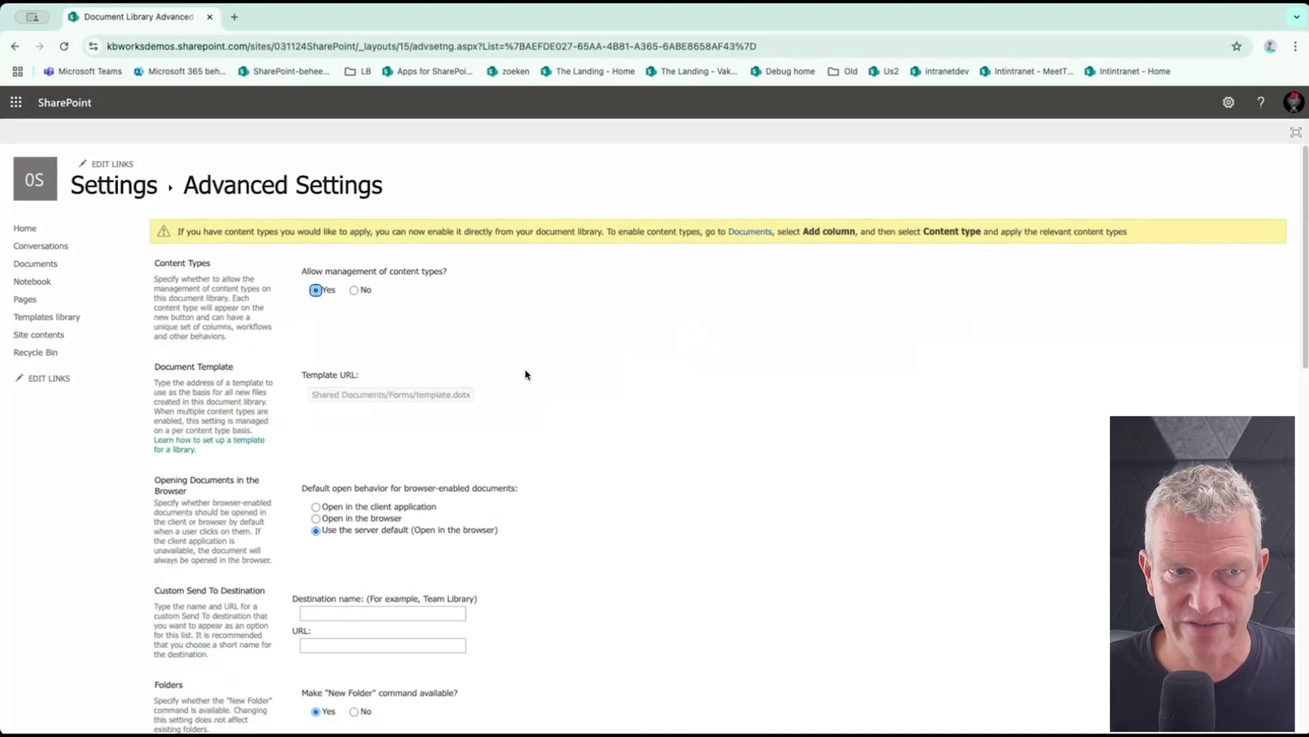
{"action": "scroll", "coordinate": [538, 377], "scroll_direction": "down", "scroll_amount": 4}
{"action": "scroll", "coordinate": [565, 392], "scroll_direction": "down", "scroll_amount": 1}
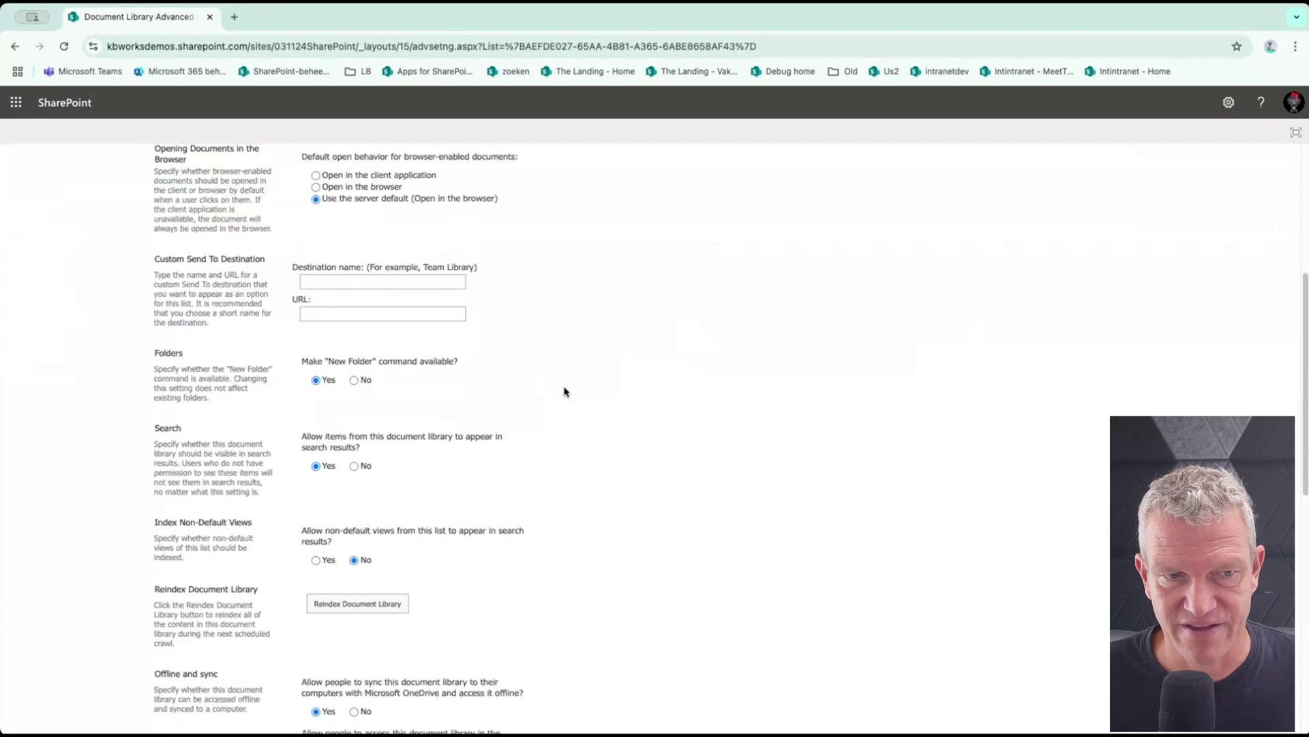
{"action": "scroll", "coordinate": [565, 392], "scroll_direction": "down", "scroll_amount": 9}
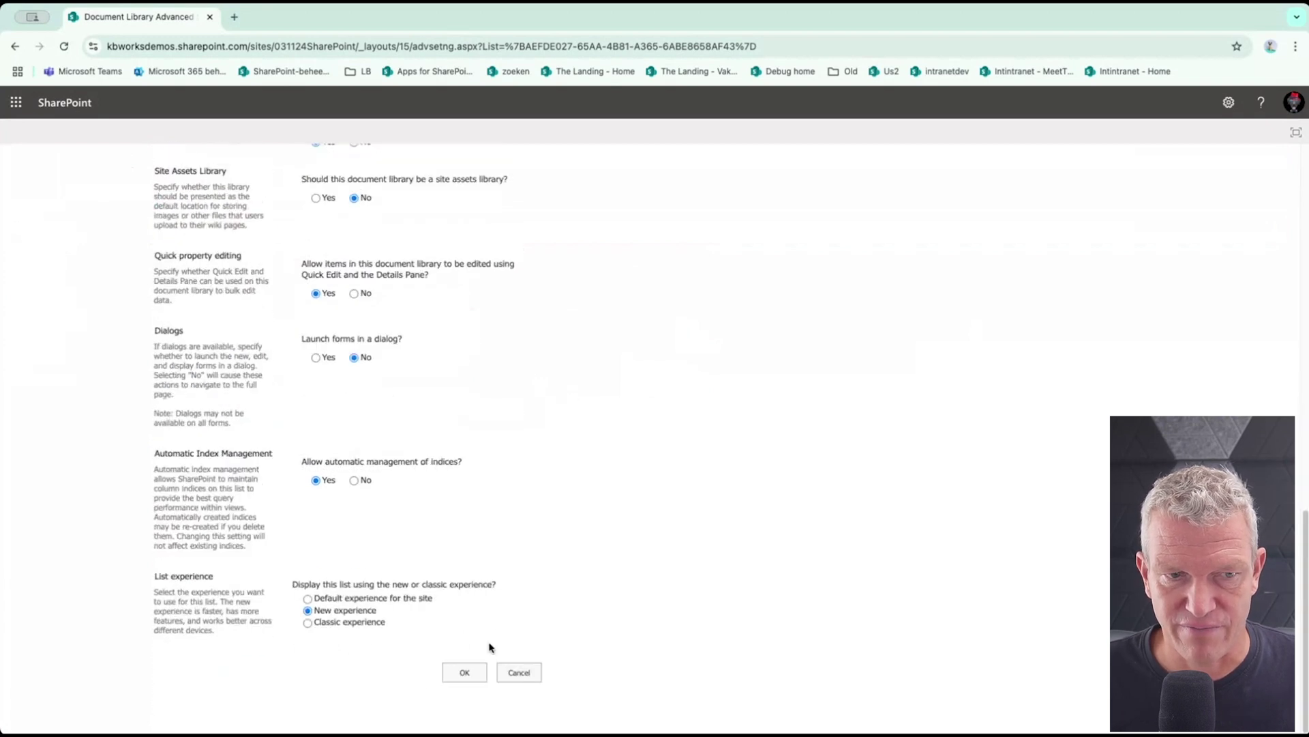
{"action": "left_click", "coordinate": [457, 678]}
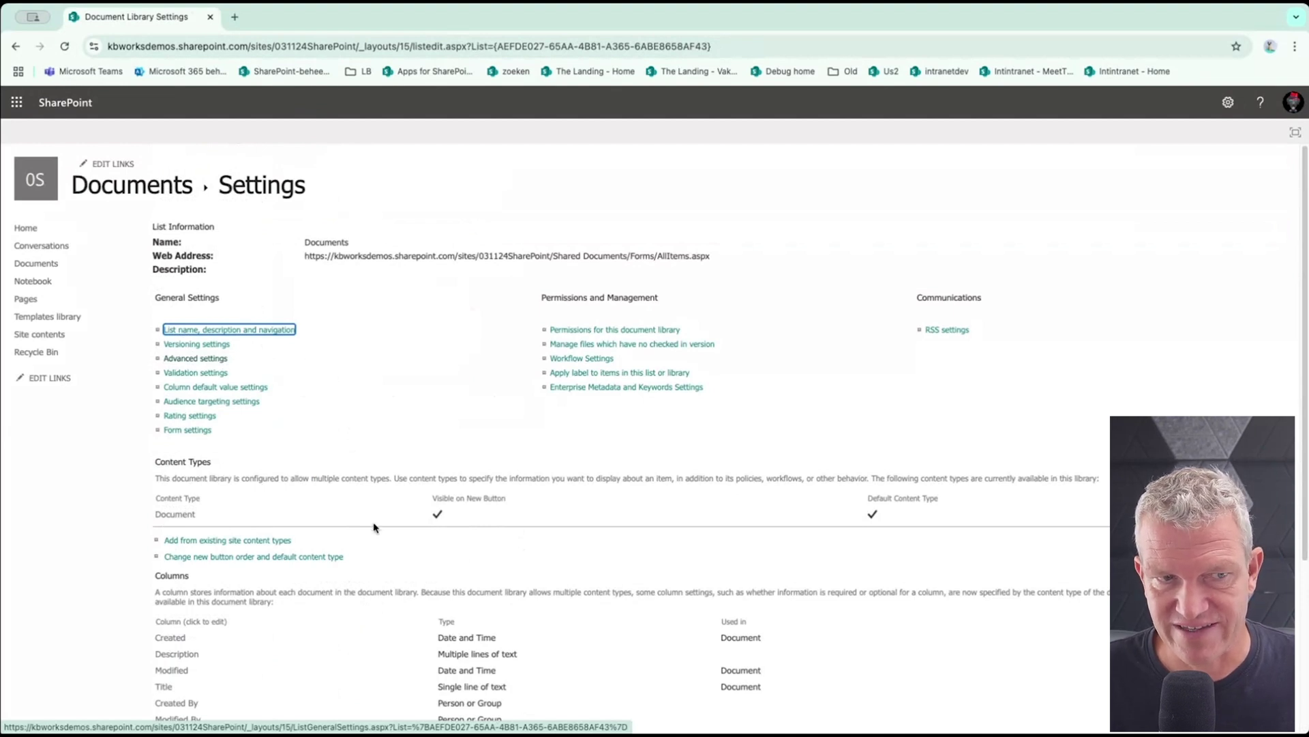
Add the 'template demo' content type from the Demo templates group to the Documents library
{"action": "left_click", "coordinate": [246, 543]}
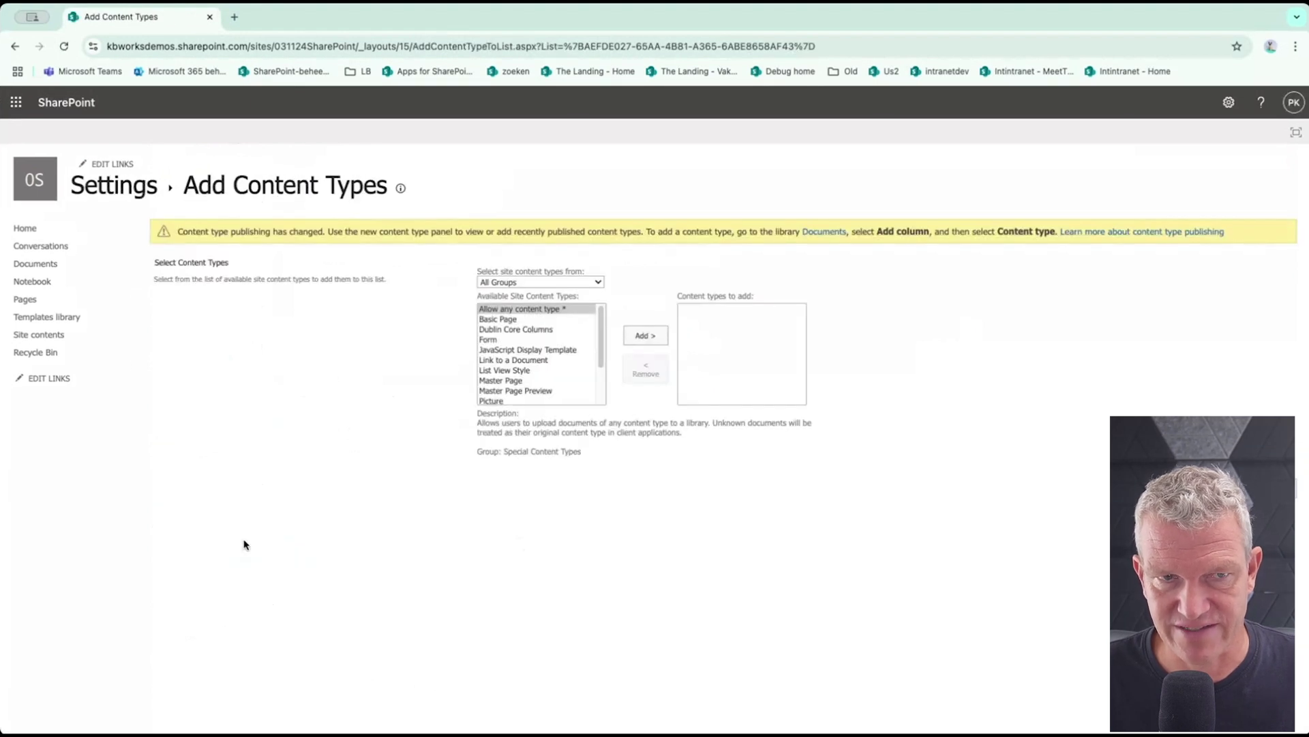
{"action": "left_click", "coordinate": [591, 282]}
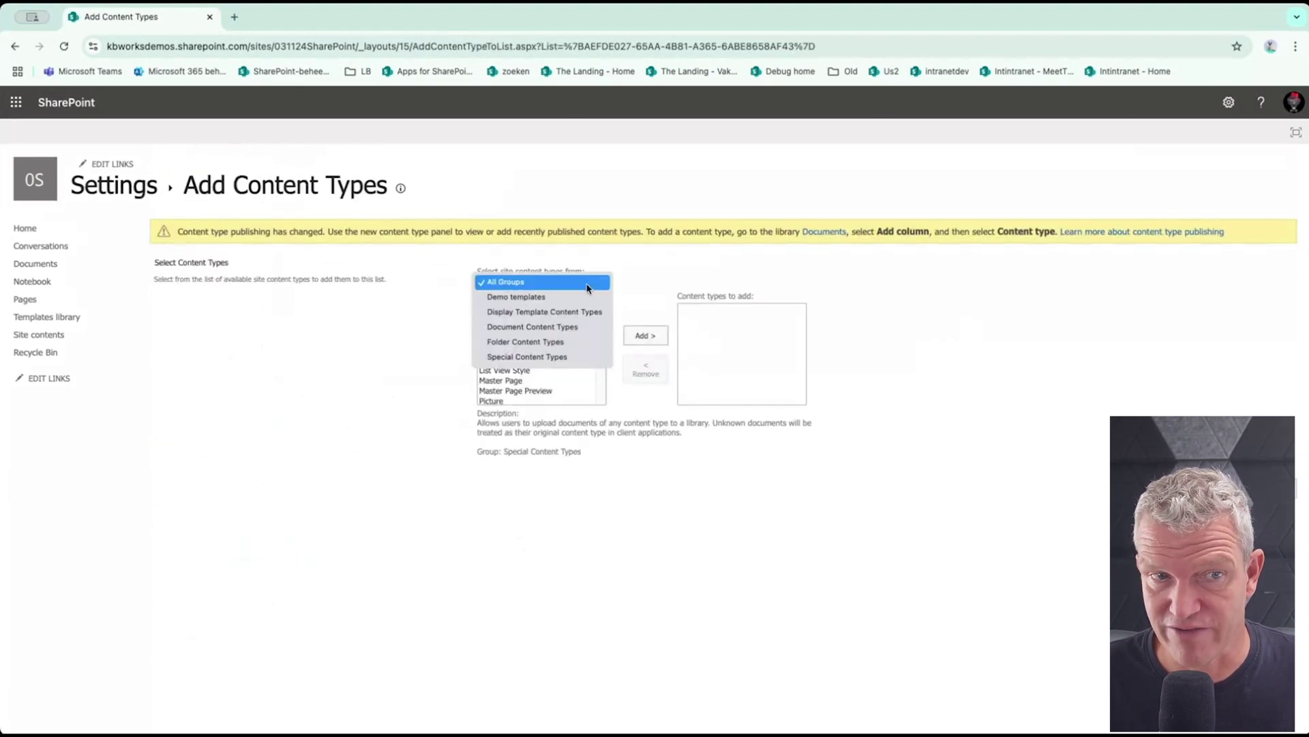
{"action": "left_click", "coordinate": [587, 297]}
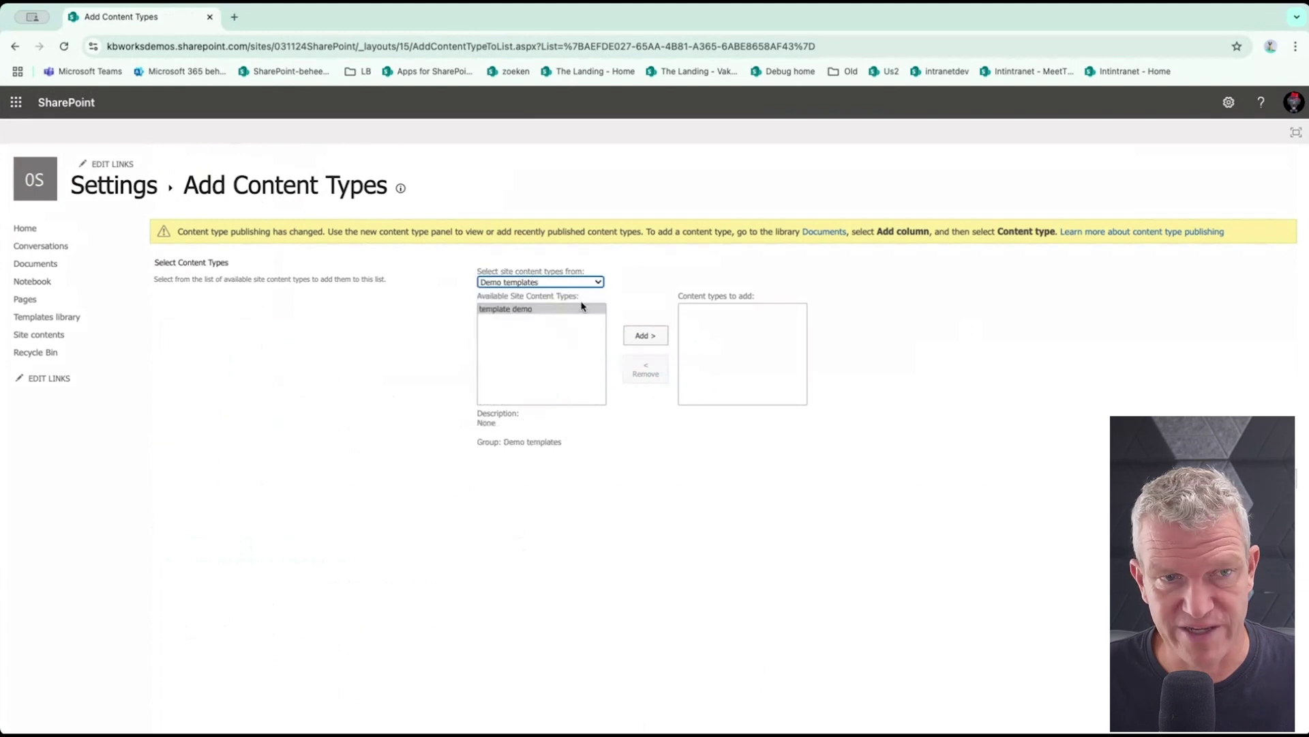
{"action": "left_click", "coordinate": [645, 336]}
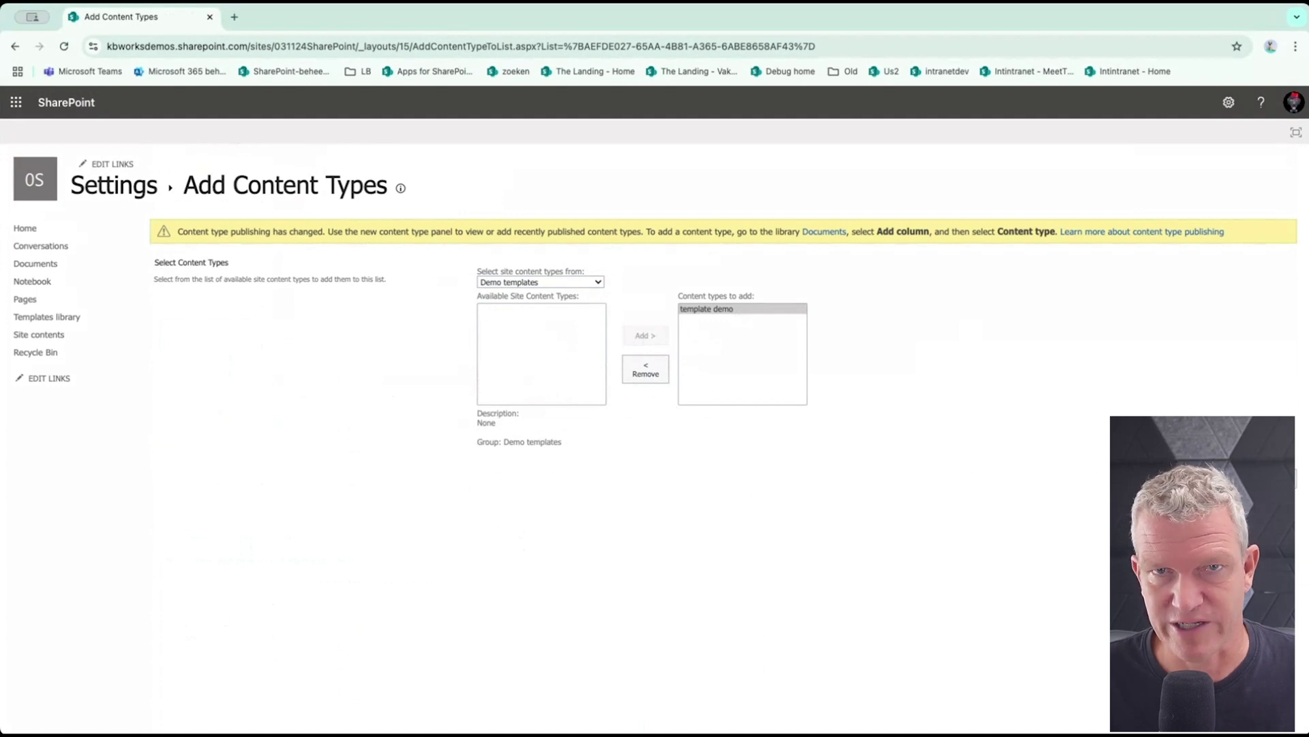
{"action": "key", "text": "Return"}
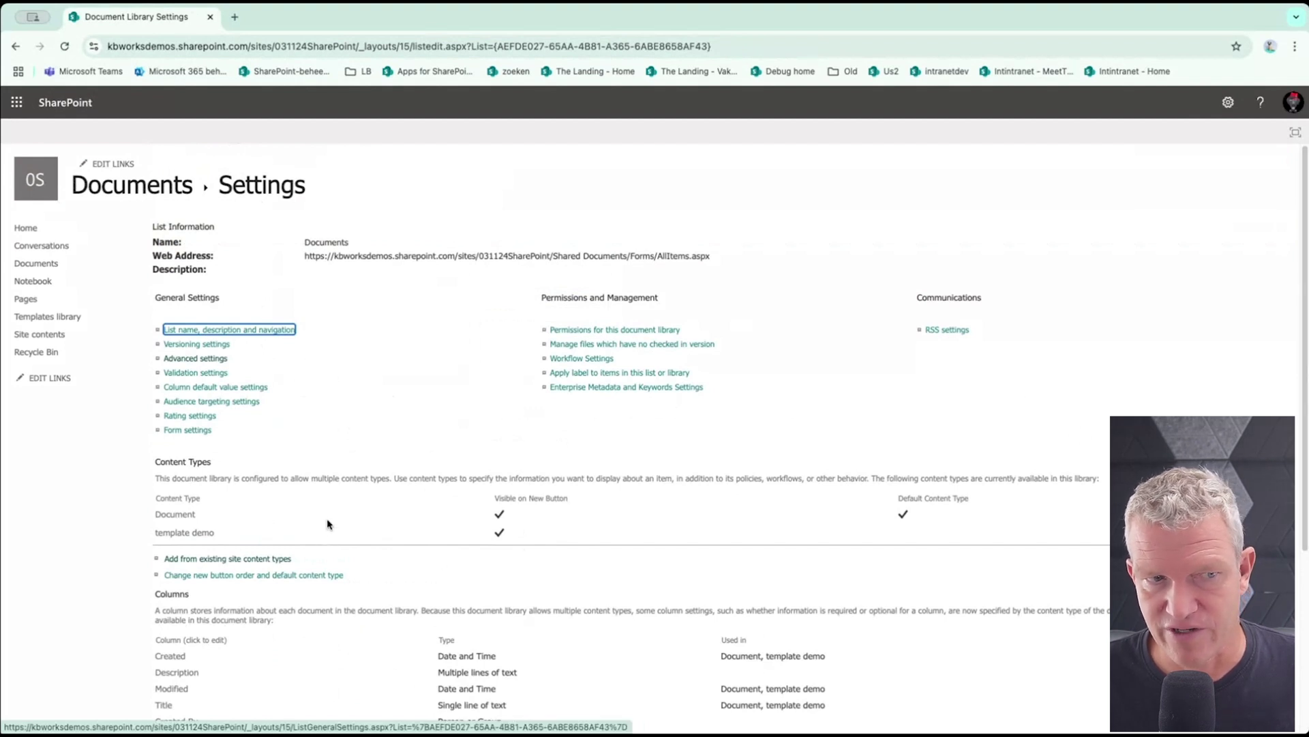
Hide Document from the New button order, leaving template demo as the library's default content type
{"action": "left_click", "coordinate": [211, 576]}
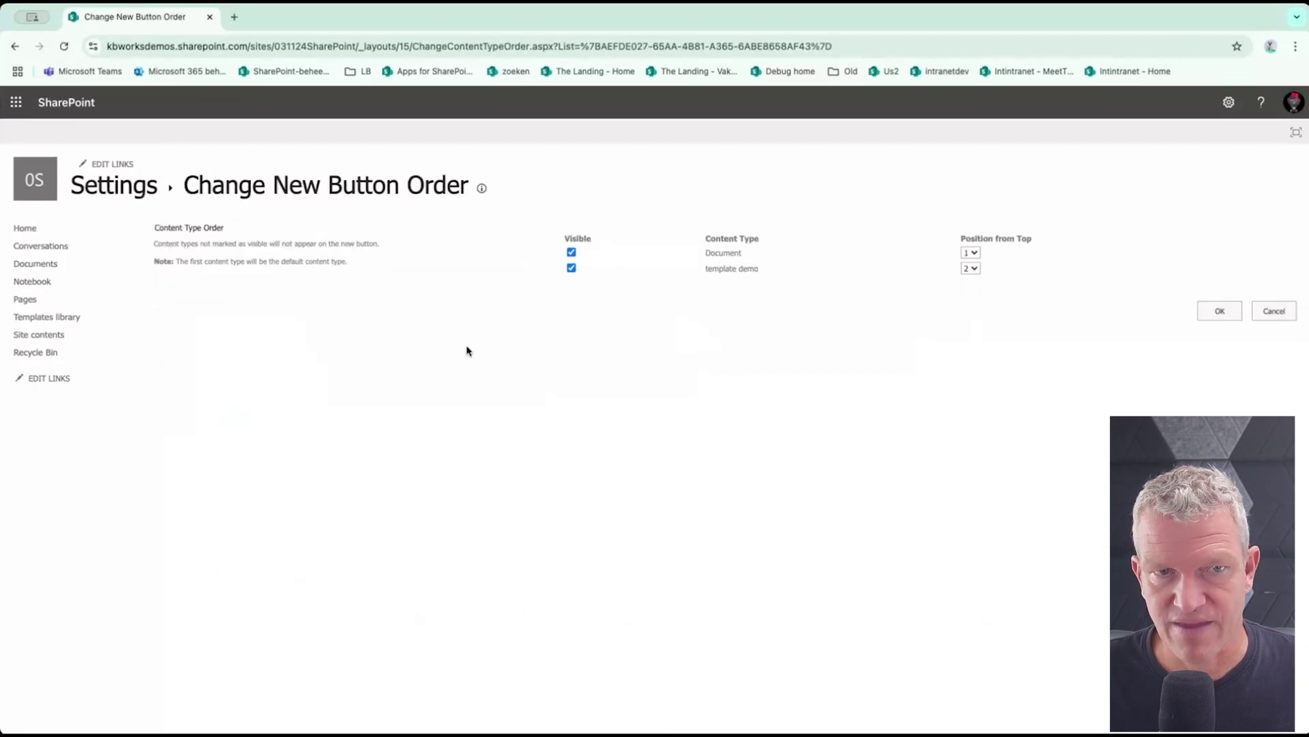
{"action": "left_click", "coordinate": [571, 253]}
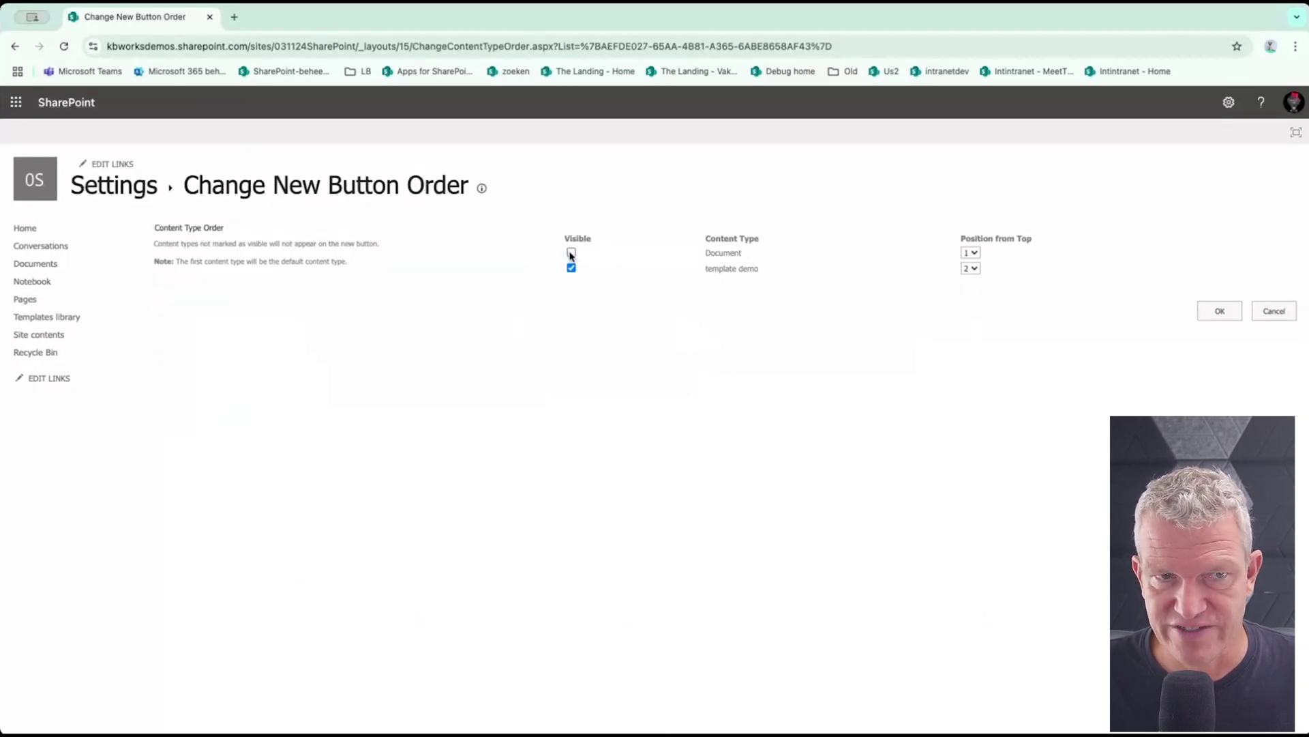
{"action": "left_click", "coordinate": [1224, 315]}
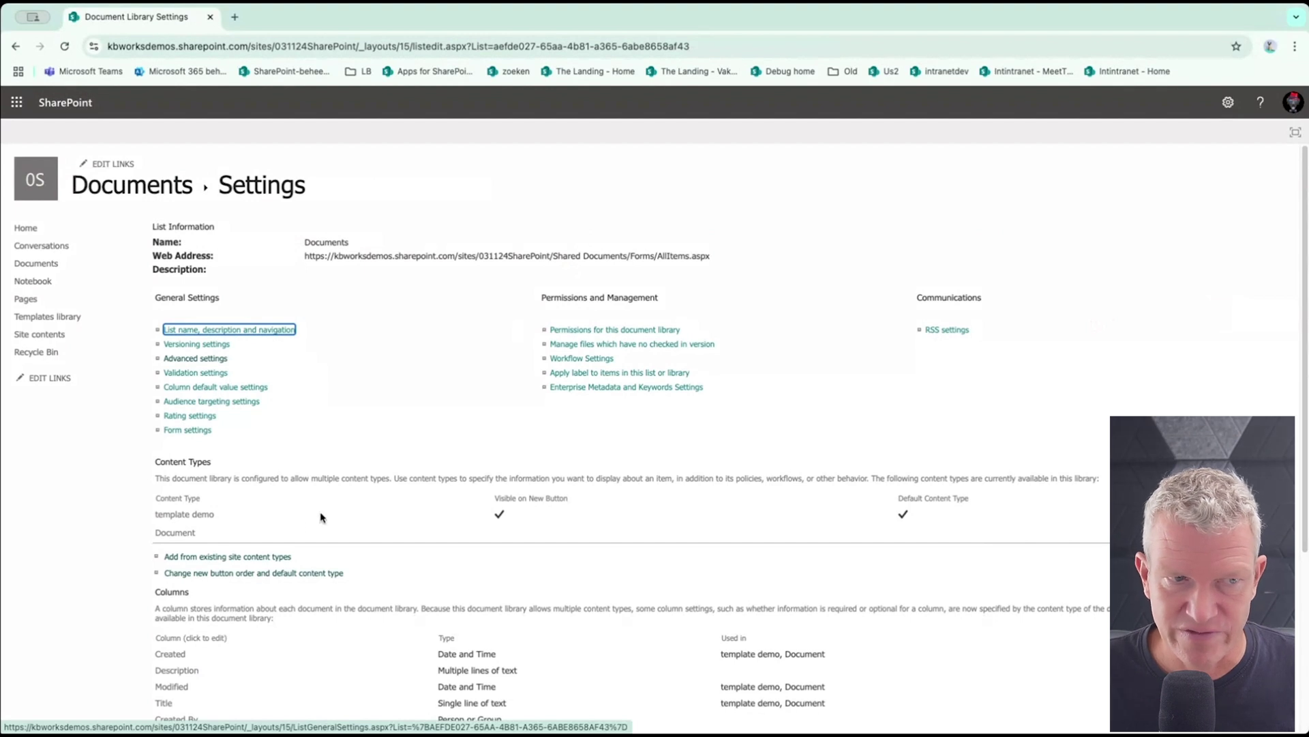
Create Document2.docx from the Documents library's New > template demo entry, declining Word's template prompt
{"action": "left_click", "coordinate": [109, 183]}
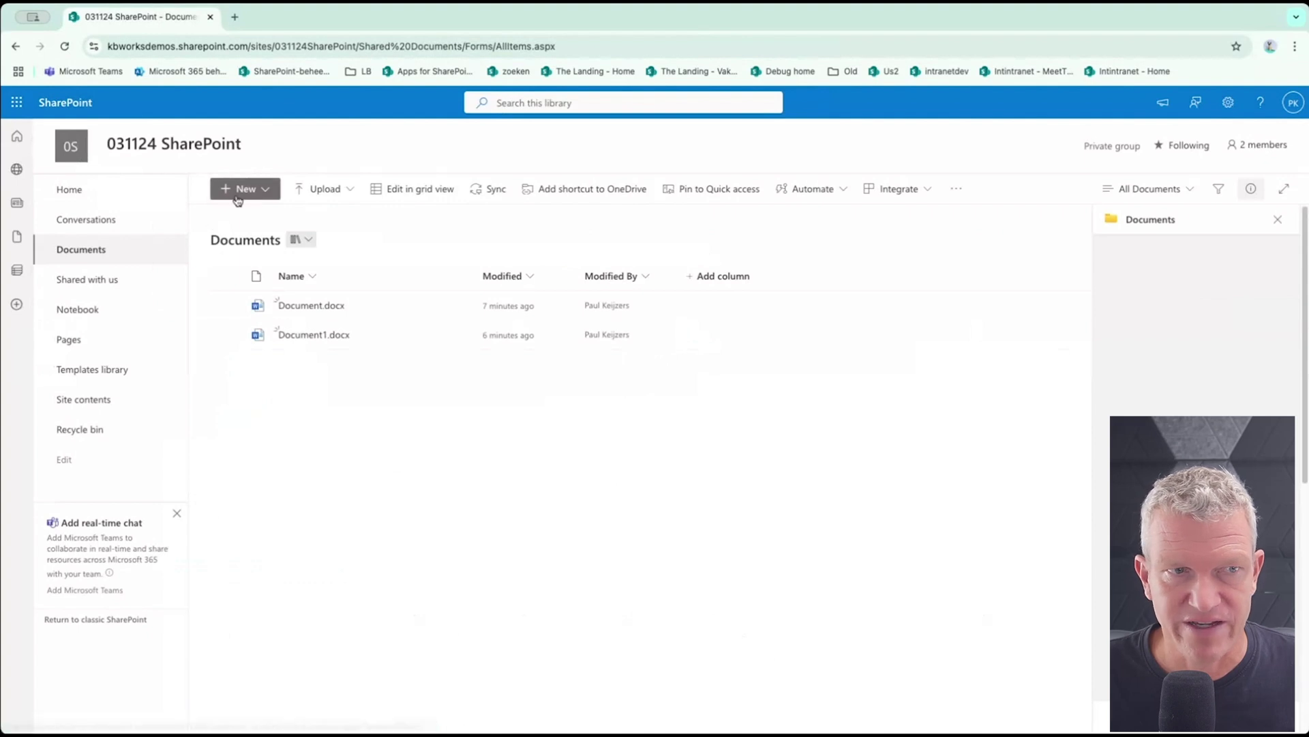
{"action": "left_click", "coordinate": [256, 194]}
{"action": "left_click", "coordinate": [256, 193]}
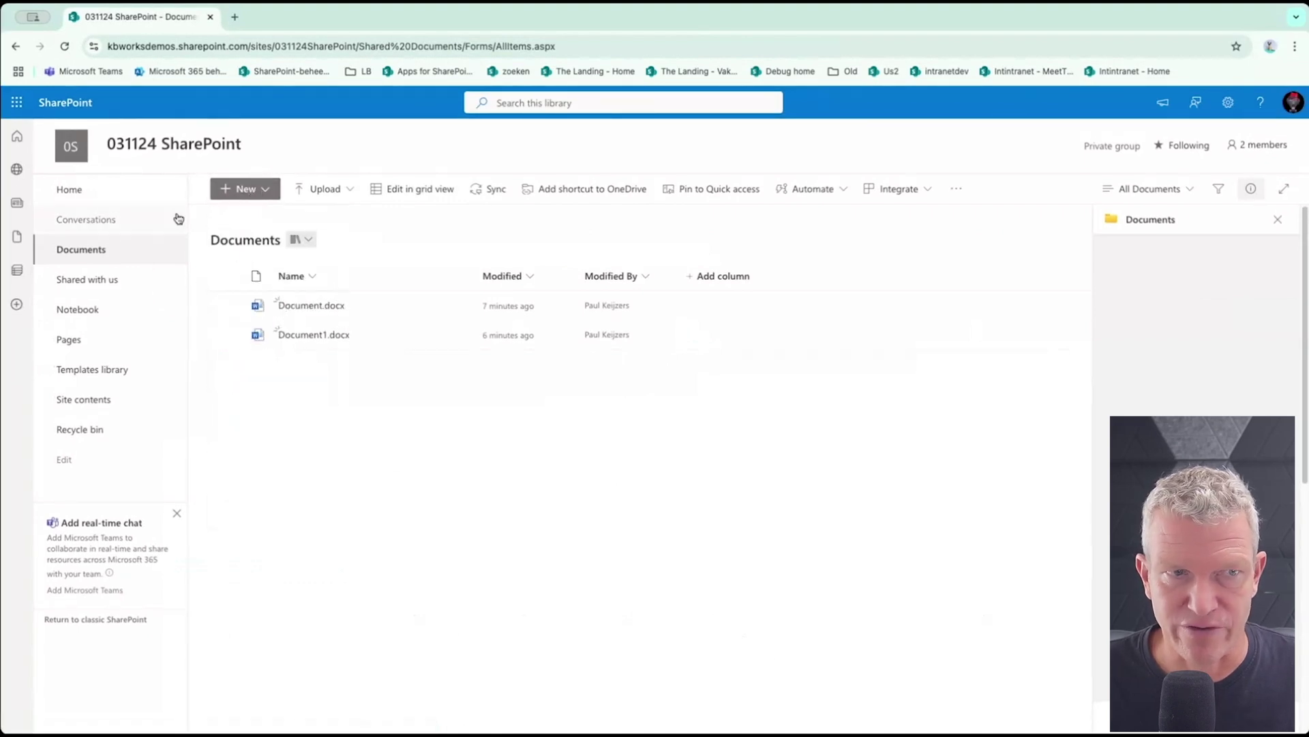
{"action": "left_click", "coordinate": [101, 258]}
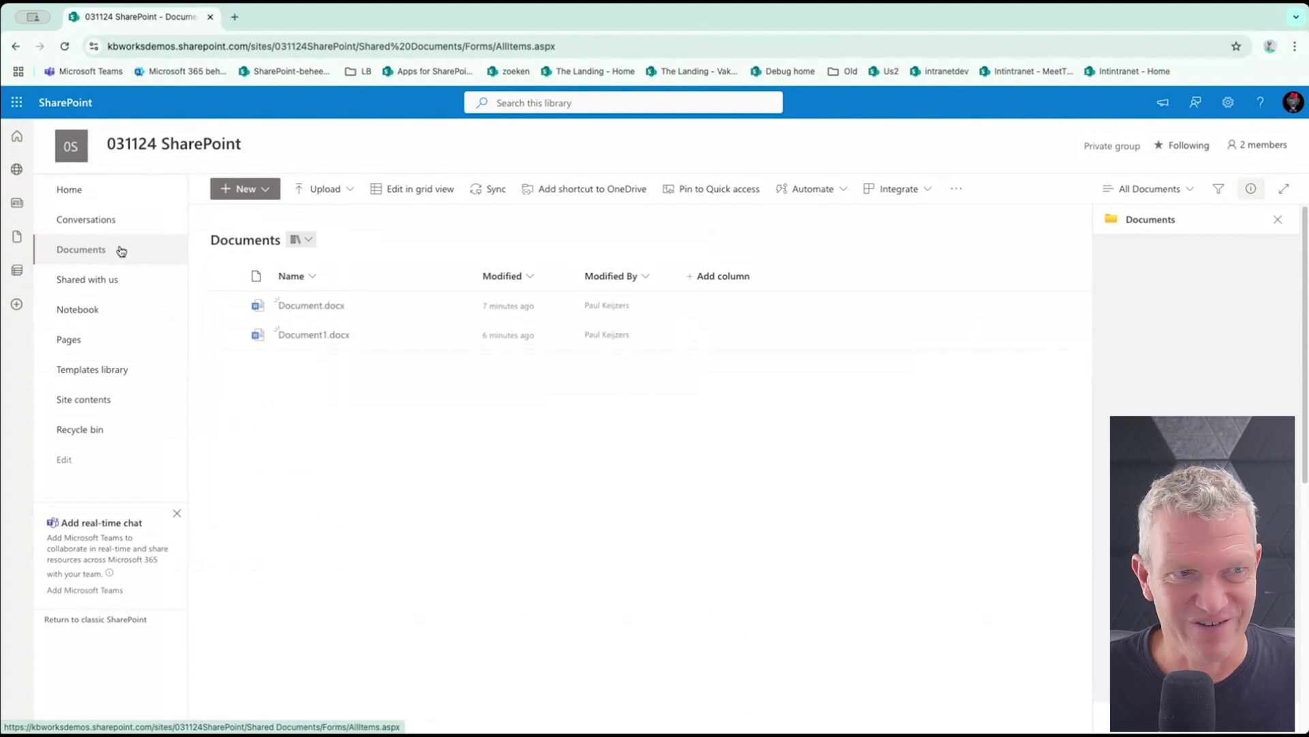
{"action": "left_click", "coordinate": [261, 191]}
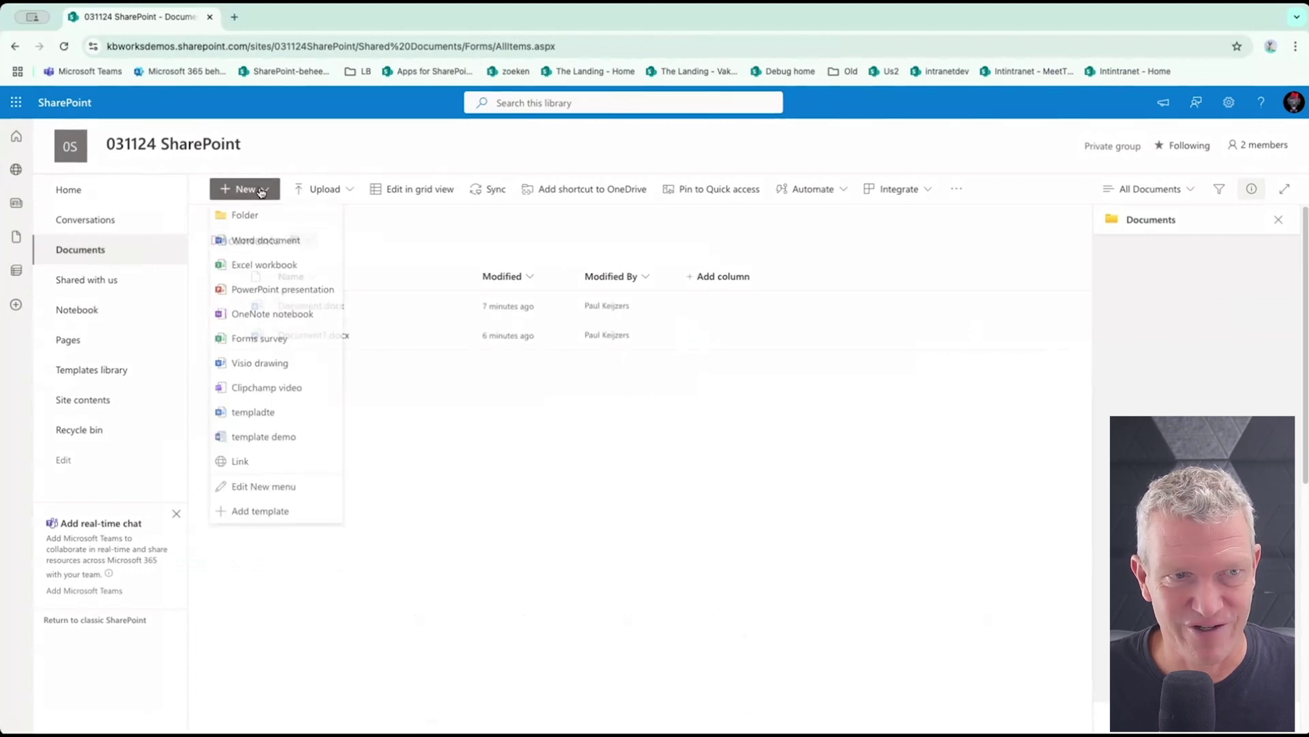
{"action": "left_click", "coordinate": [296, 440]}
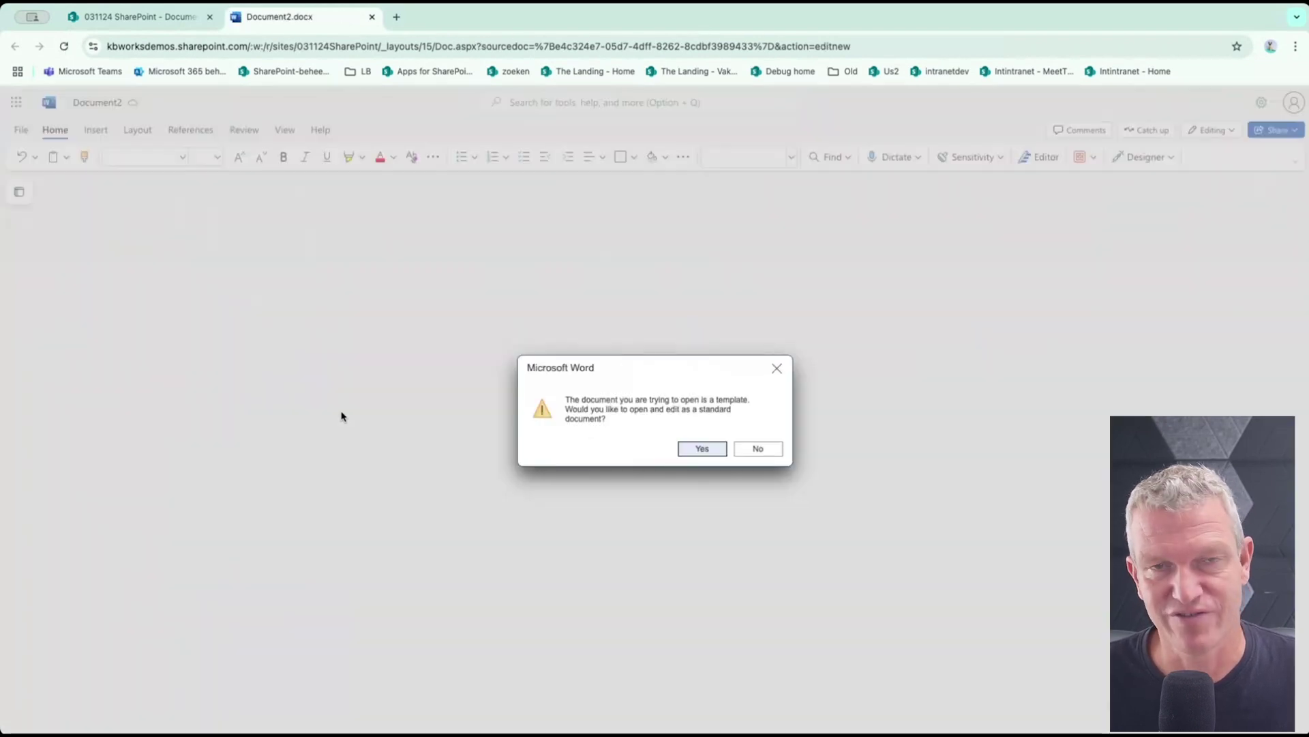
{"action": "left_click", "coordinate": [775, 455]}
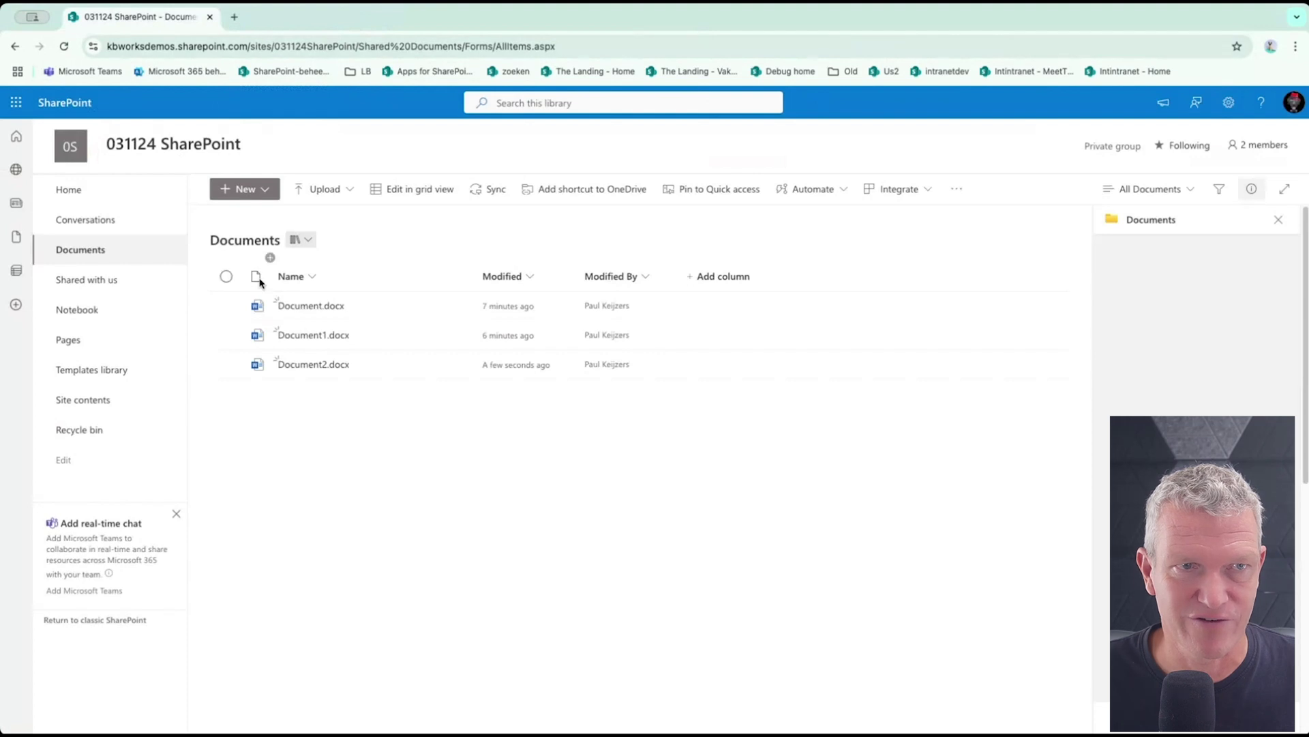
Open the editor for the New menu's choices, then go back to the Documents library
{"action": "left_click", "coordinate": [266, 189]}
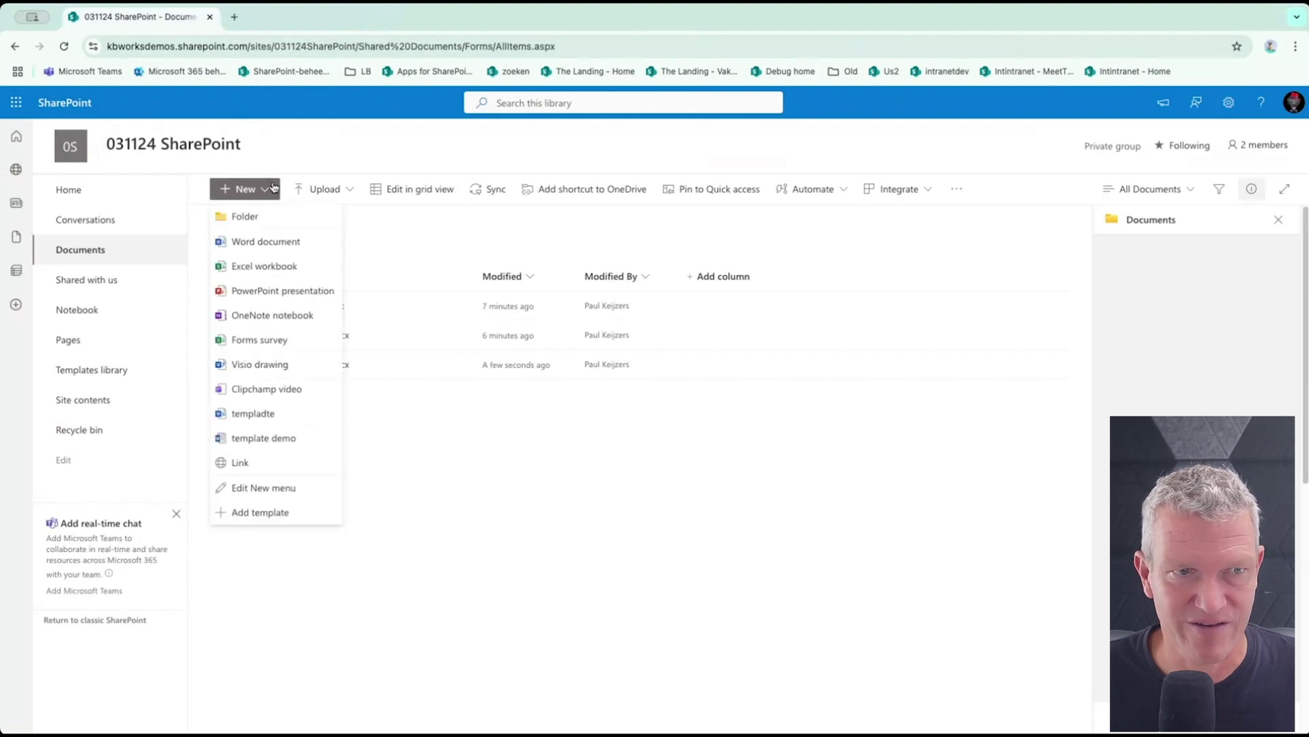
{"action": "left_click", "coordinate": [262, 488]}
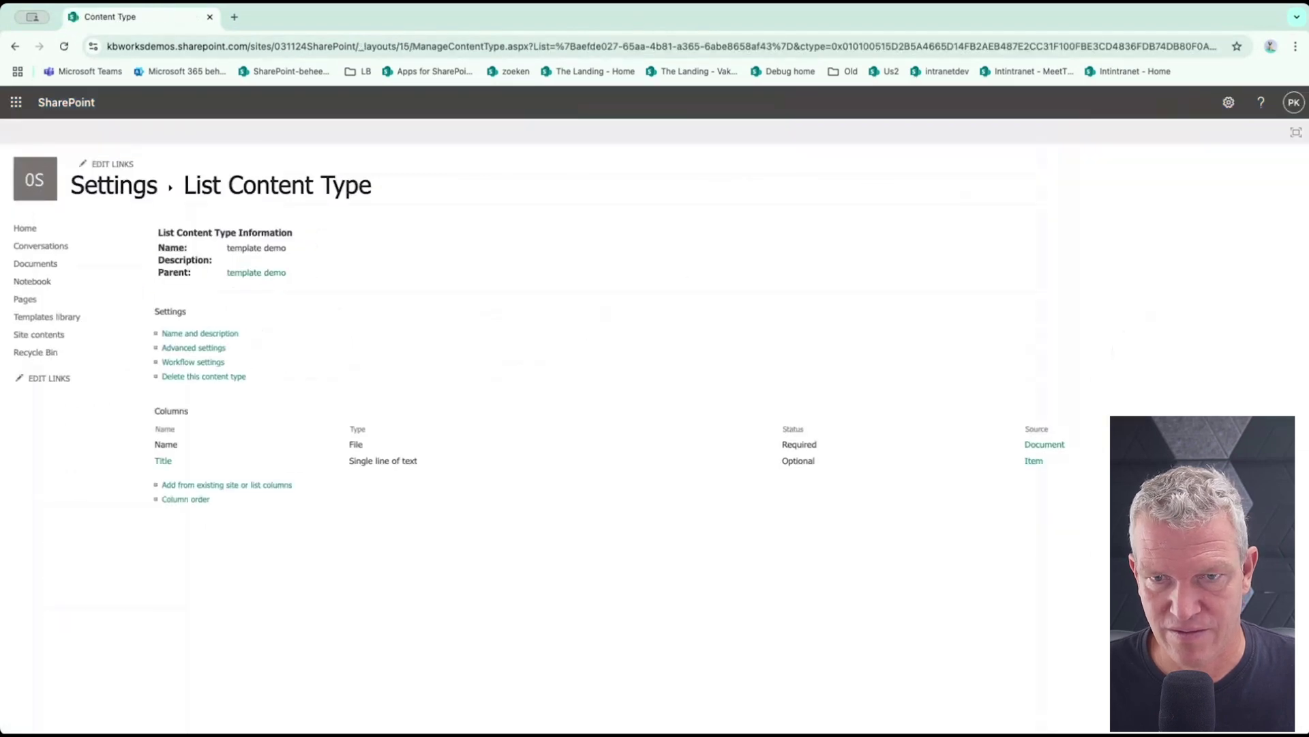
{"action": "key", "text": "alt+Left"}
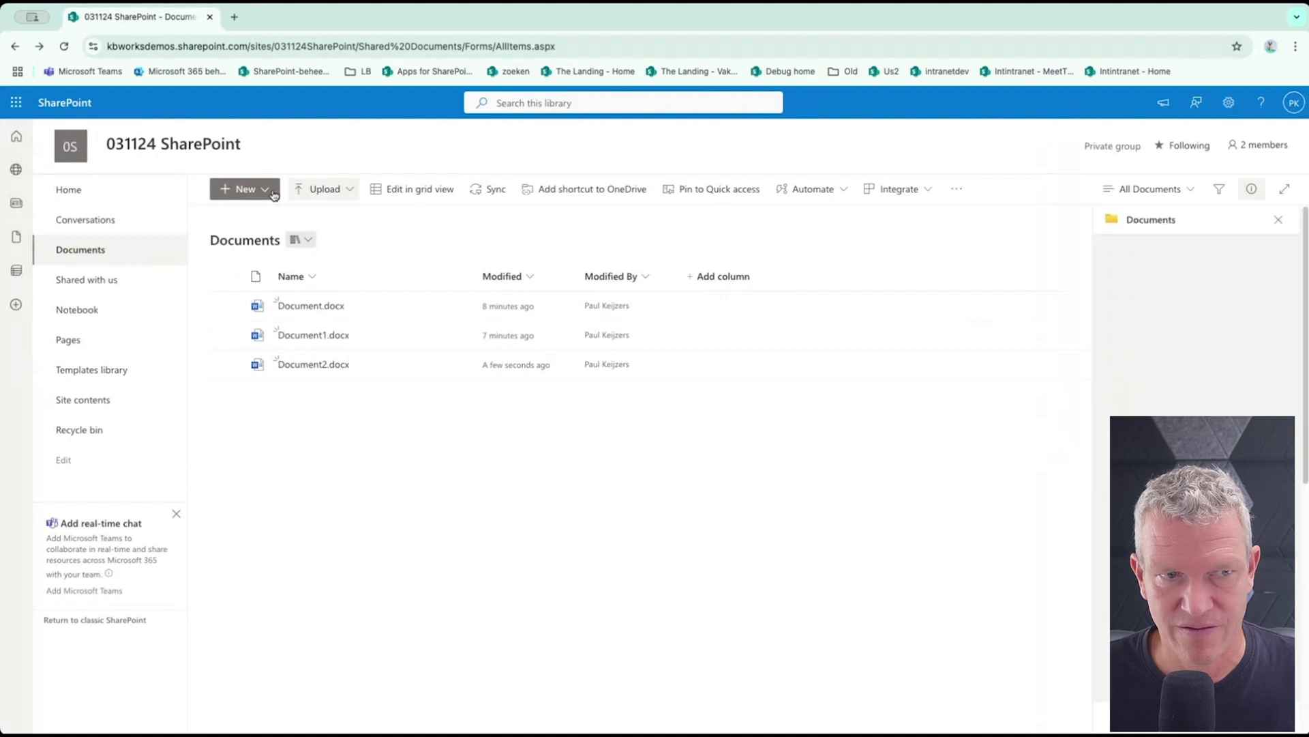
Delete the 'templadte' entry from the Documents library's New menu
{"action": "left_click", "coordinate": [243, 189]}
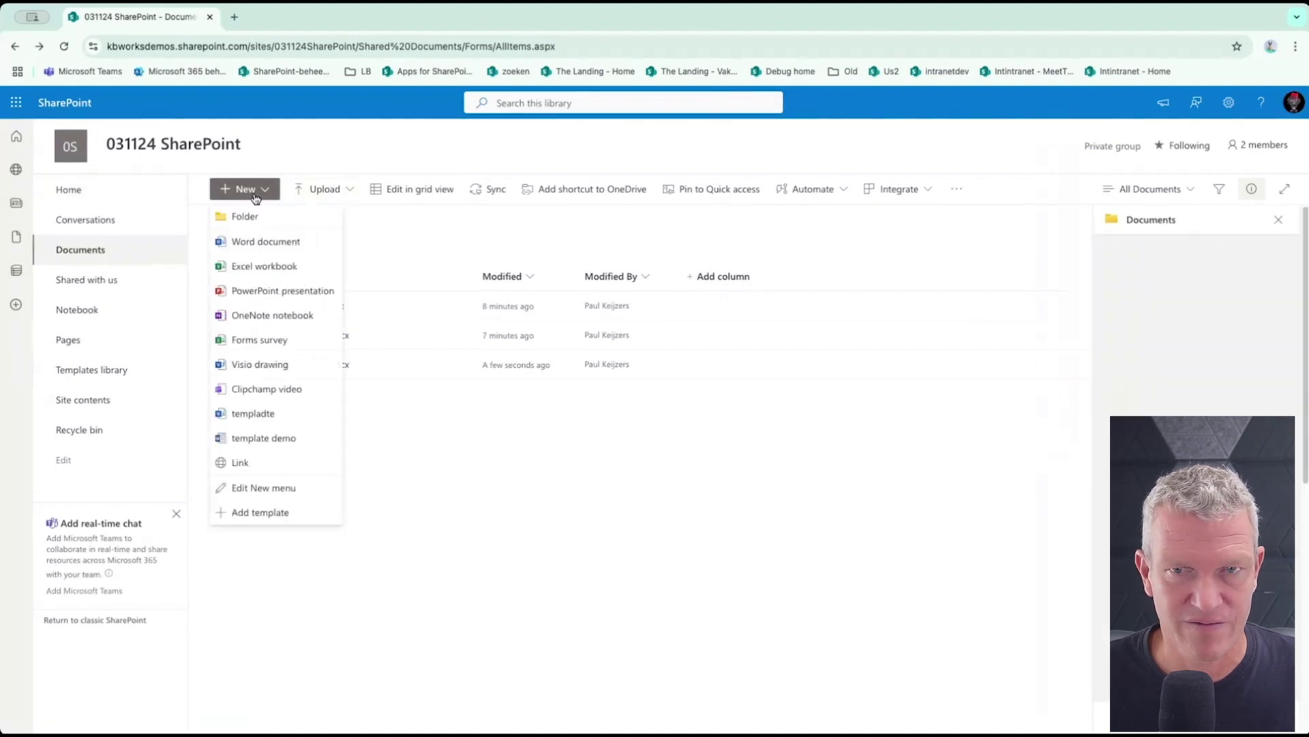
{"action": "left_click", "coordinate": [274, 499]}
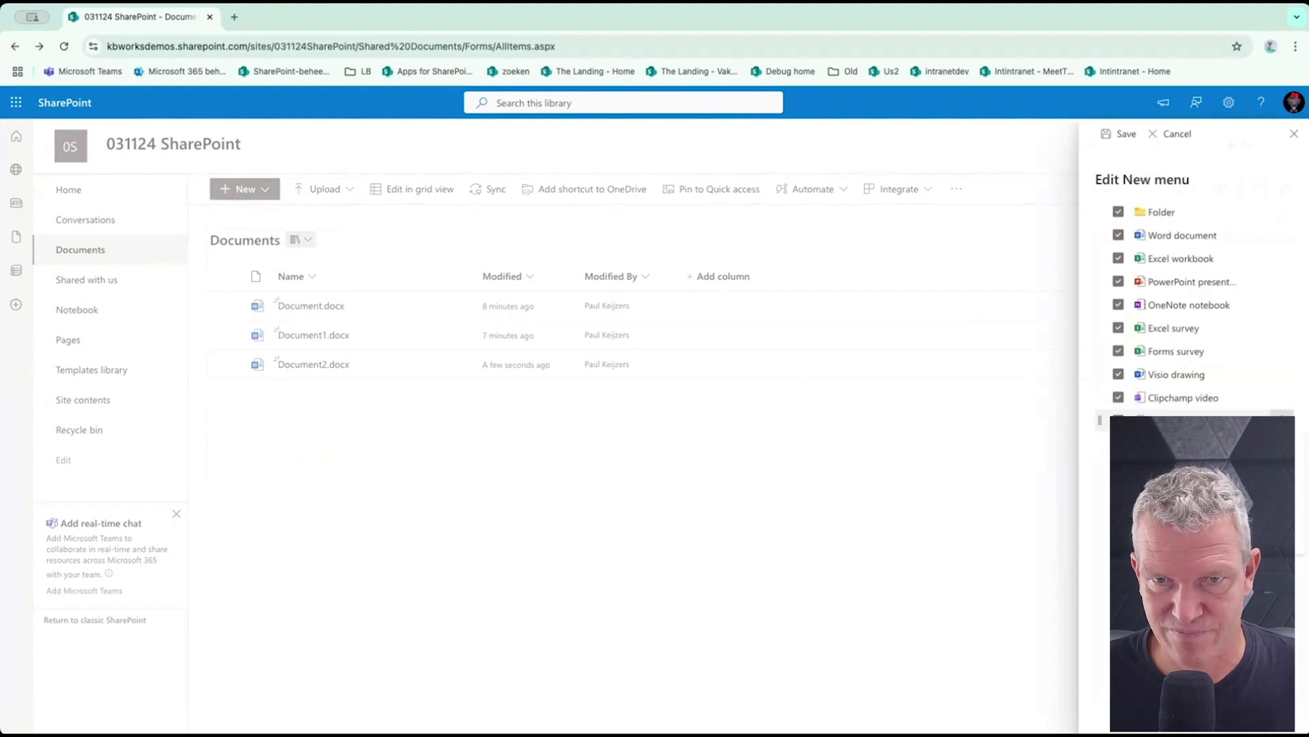
{"action": "left_click", "coordinate": [1159, 477]}
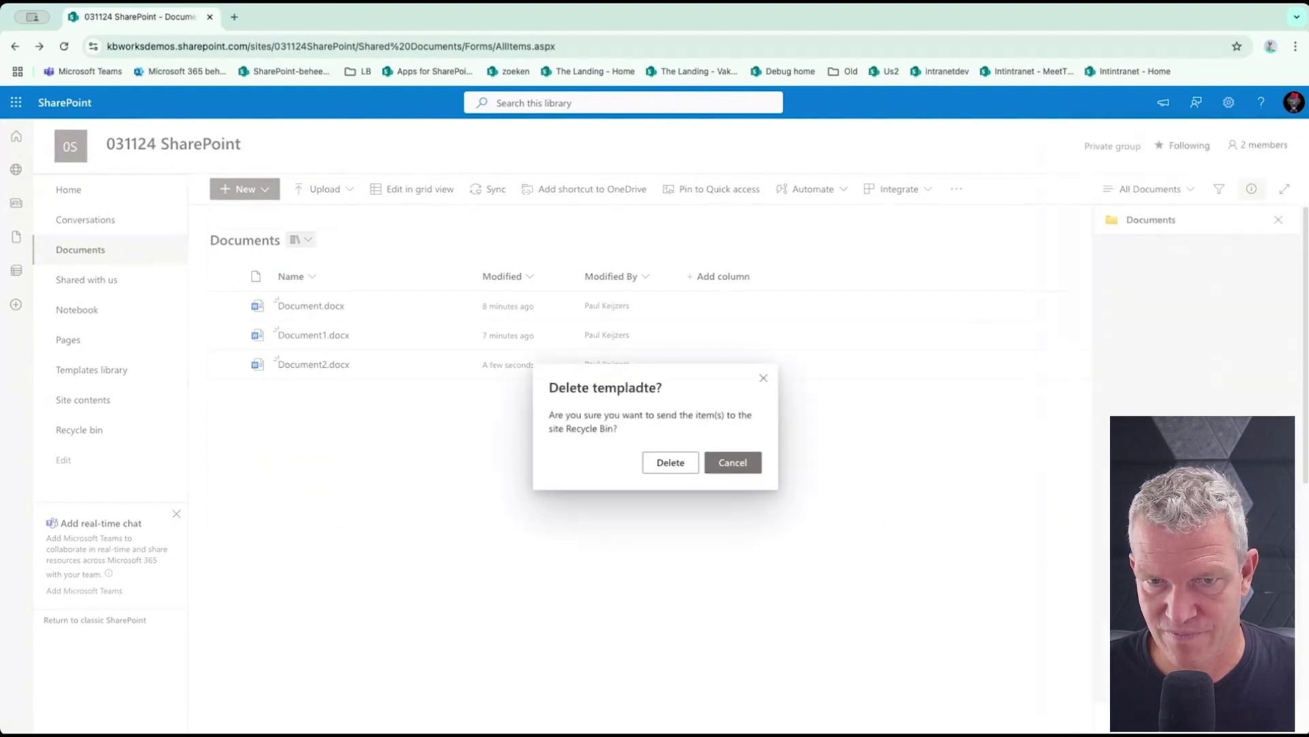
{"action": "left_click", "coordinate": [661, 470]}
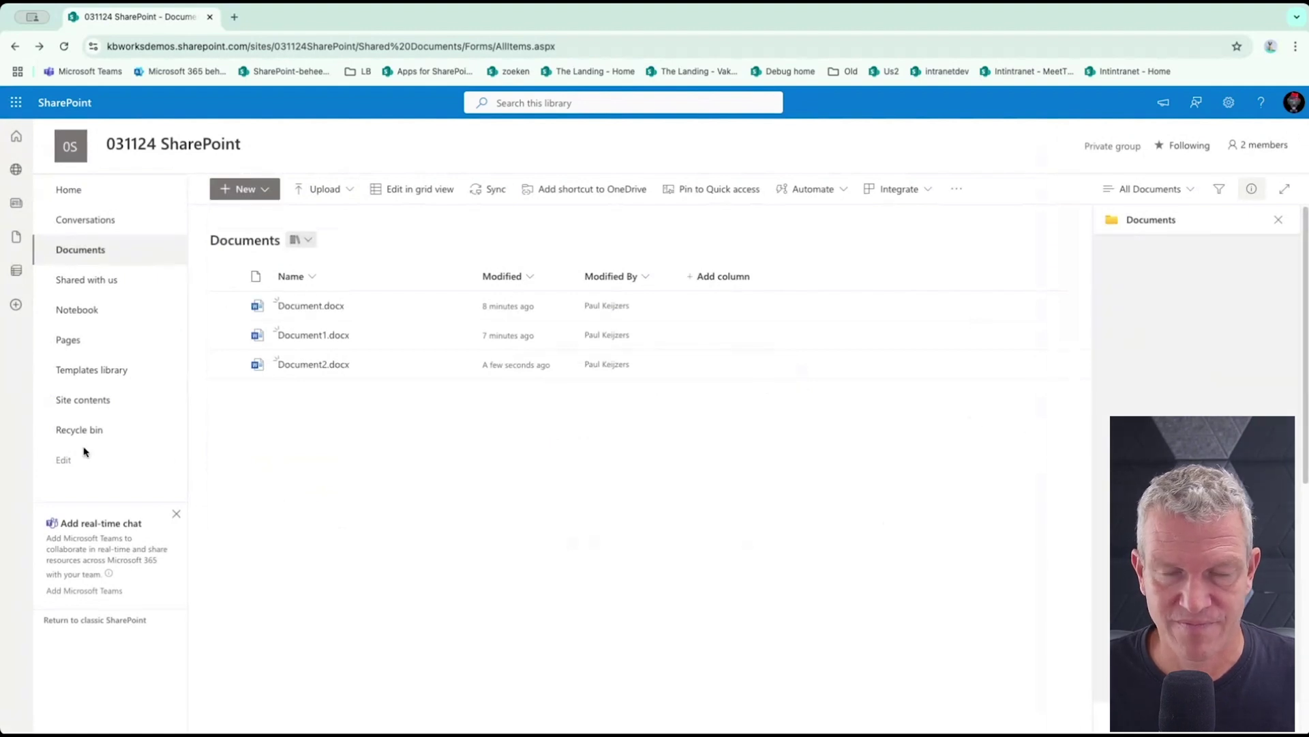
Create Document3.docx in Documents from New > template demo, dismissing the open-as-template prompt
{"action": "left_click", "coordinate": [77, 371]}
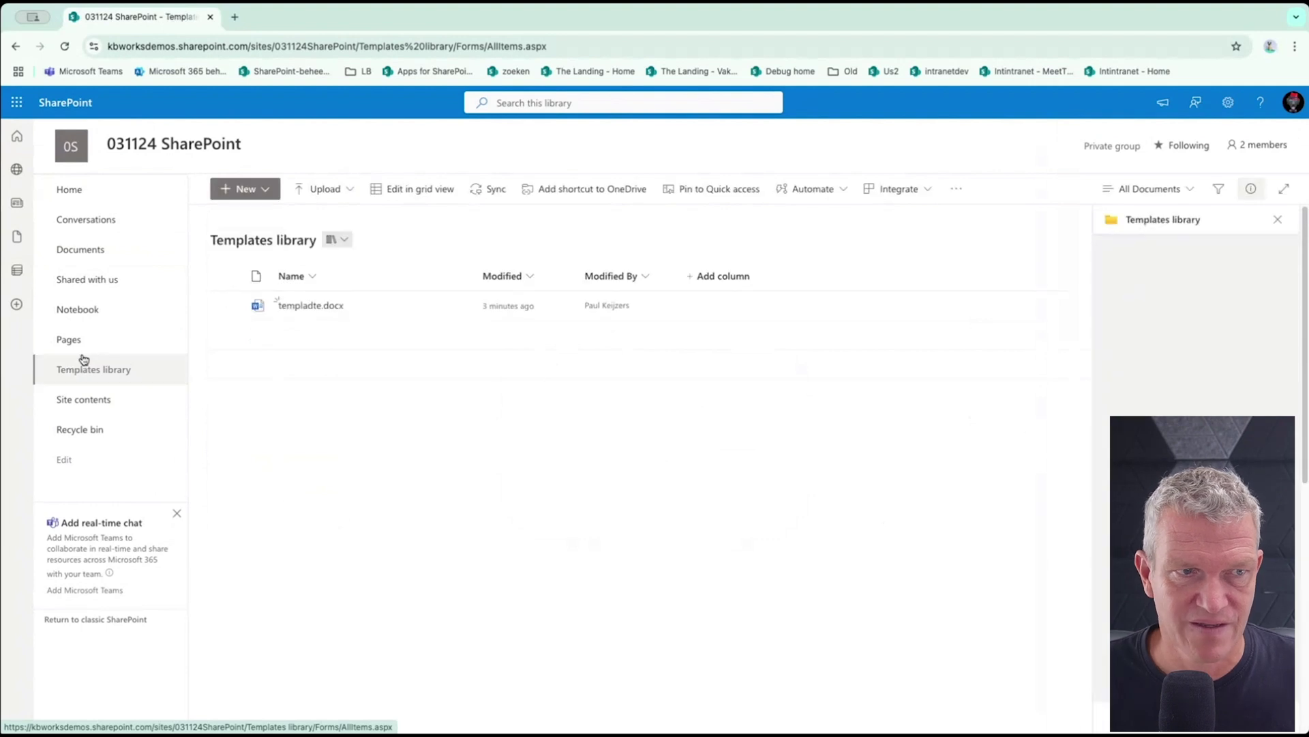
{"action": "left_click", "coordinate": [95, 251]}
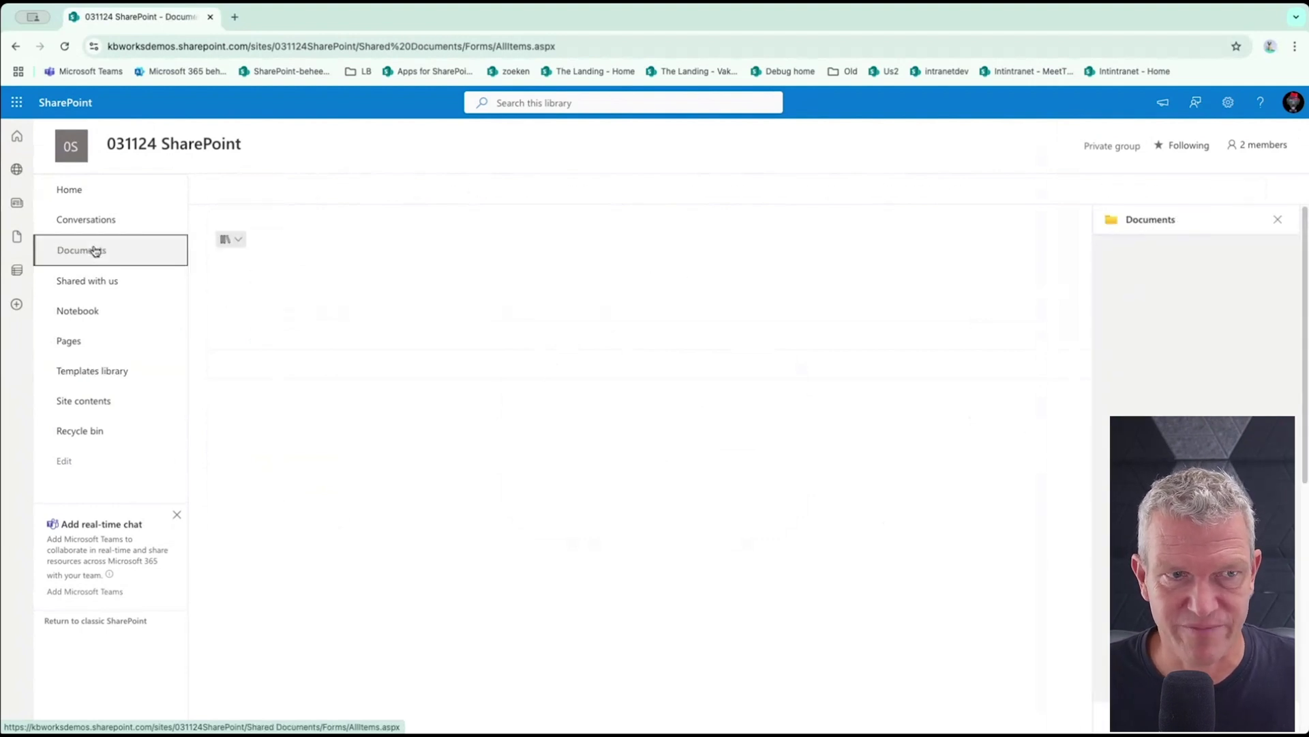
{"action": "left_click", "coordinate": [239, 191]}
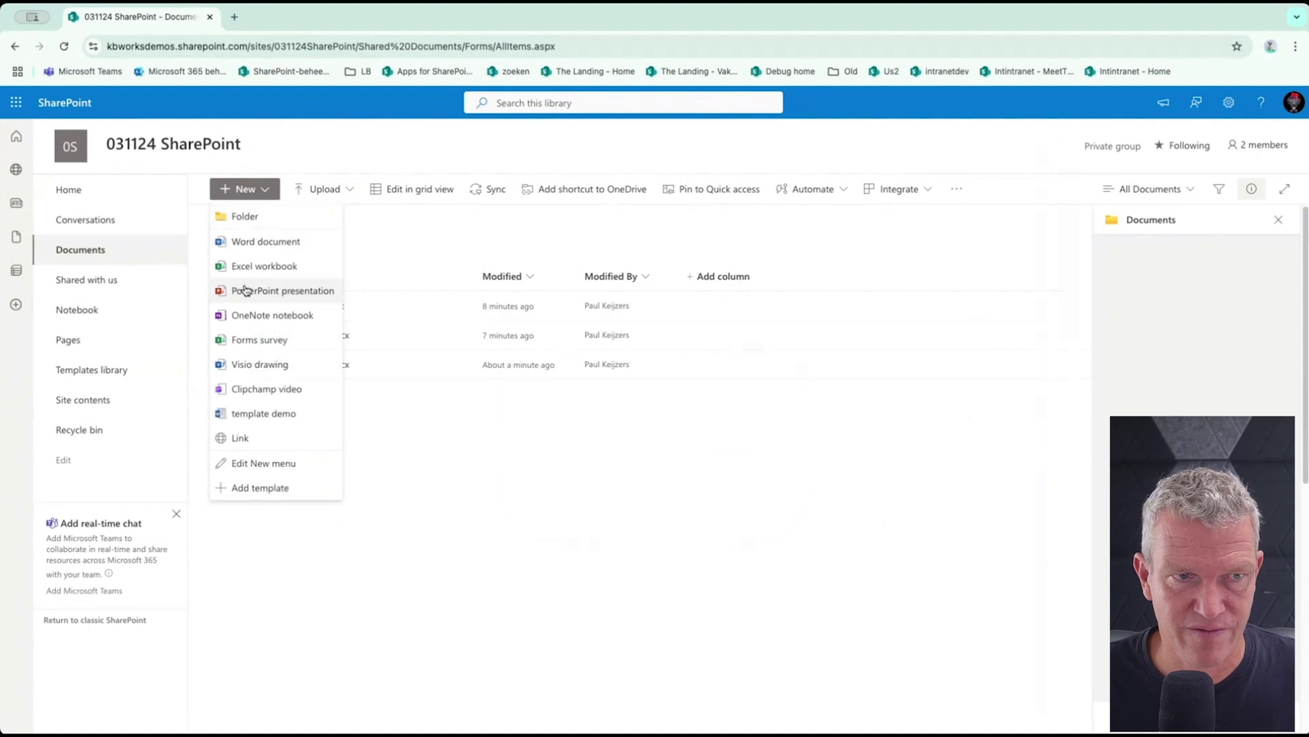
{"action": "left_click", "coordinate": [244, 415]}
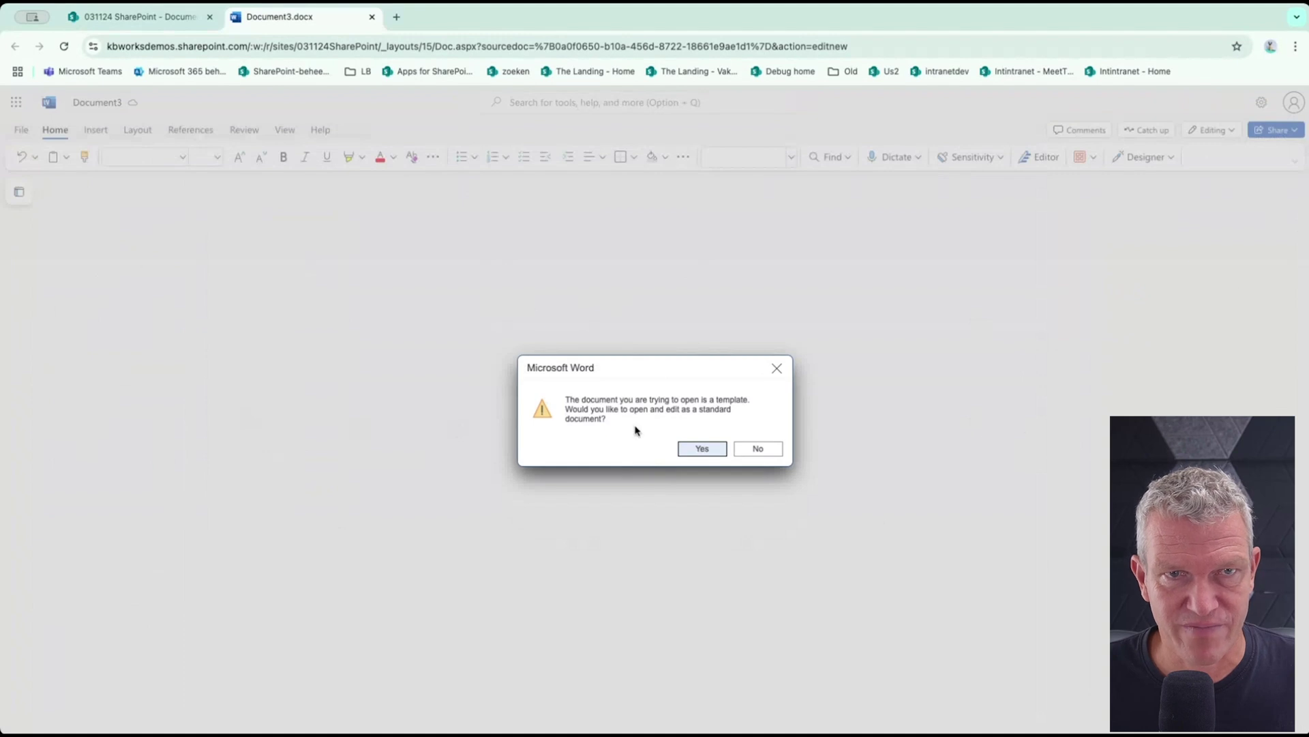
{"action": "left_click", "coordinate": [777, 369]}
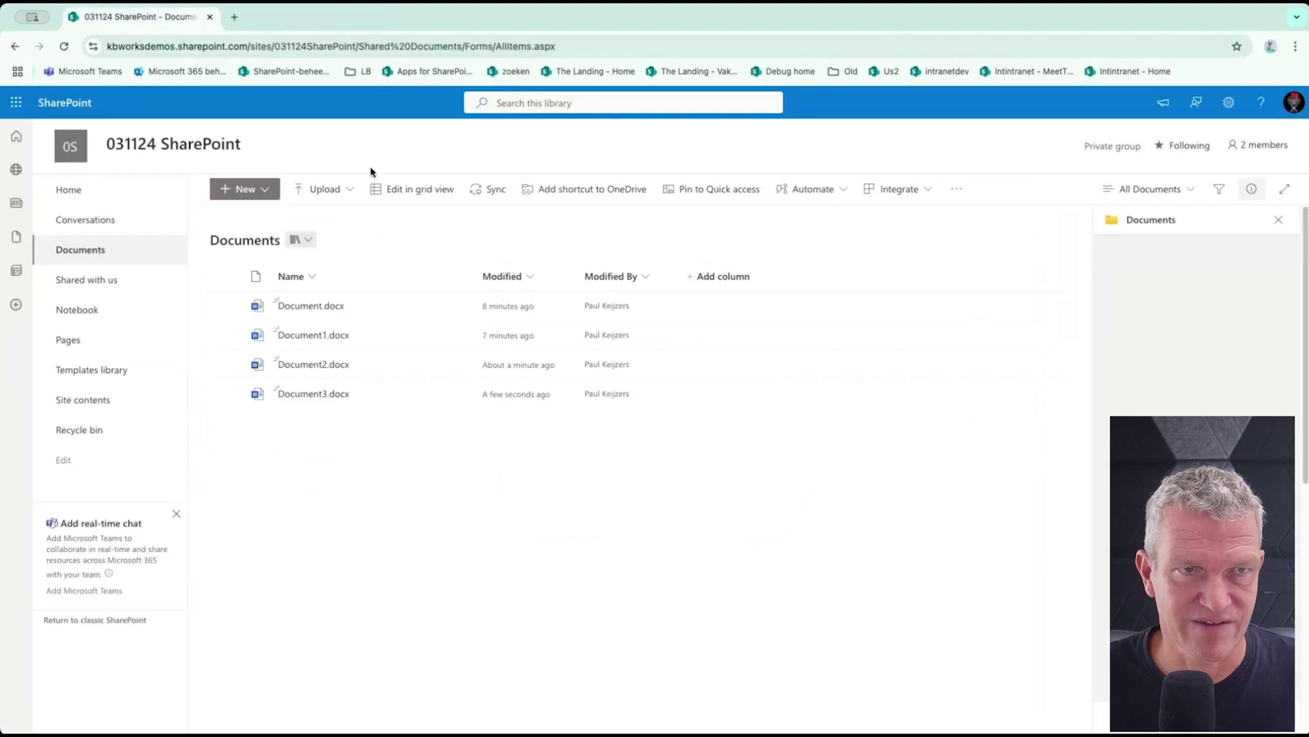
Send Document1.docx, Document2.docx and Document3.docx to the recycle bin, keeping Document.docx
{"action": "left_click", "coordinate": [227, 394]}
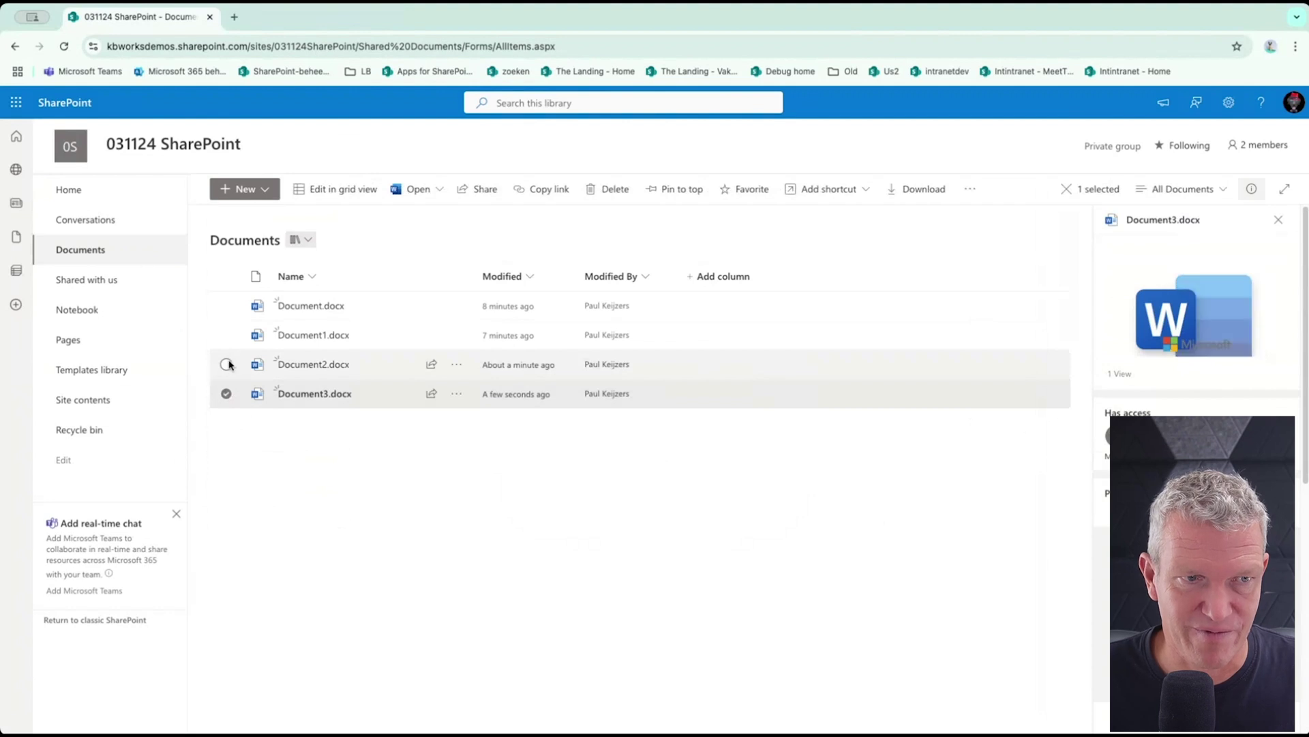
{"action": "left_click", "coordinate": [227, 364]}
{"action": "left_click", "coordinate": [226, 335]}
{"action": "left_click", "coordinate": [226, 306]}
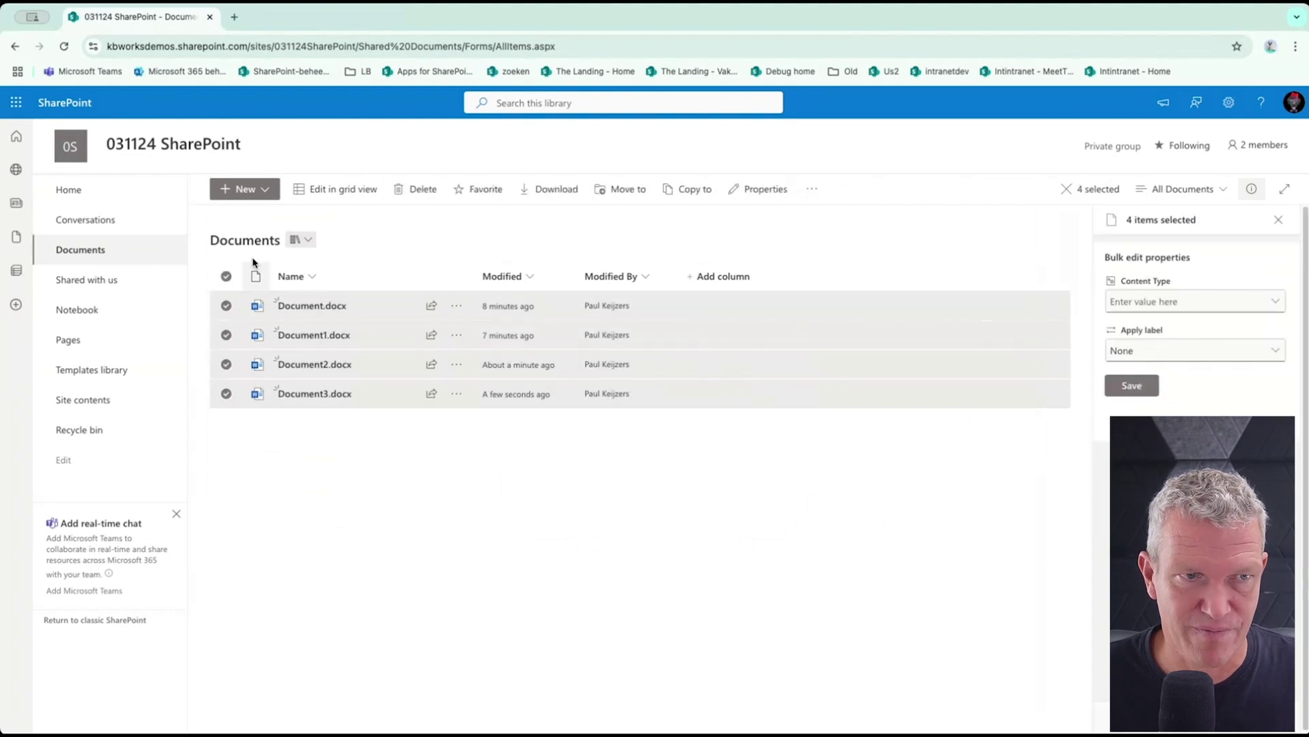
{"action": "left_click", "coordinate": [227, 306]}
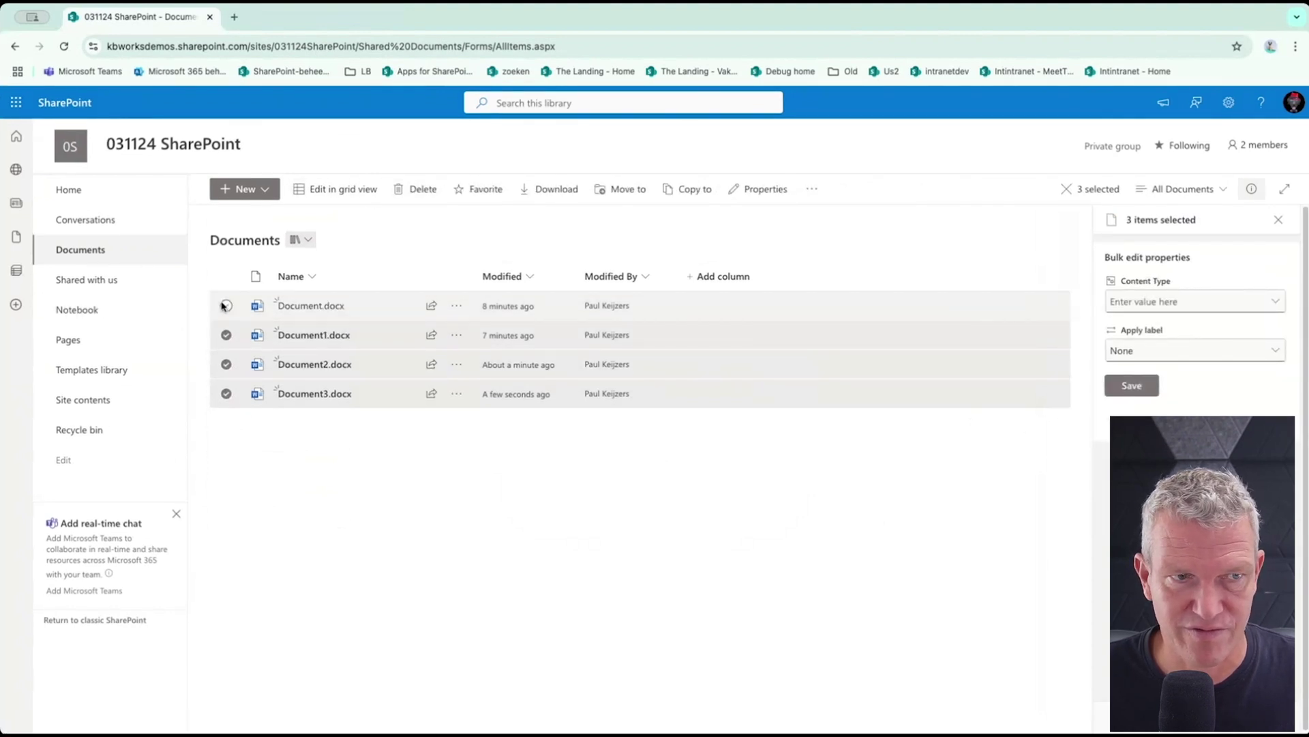
{"action": "left_click", "coordinate": [423, 190]}
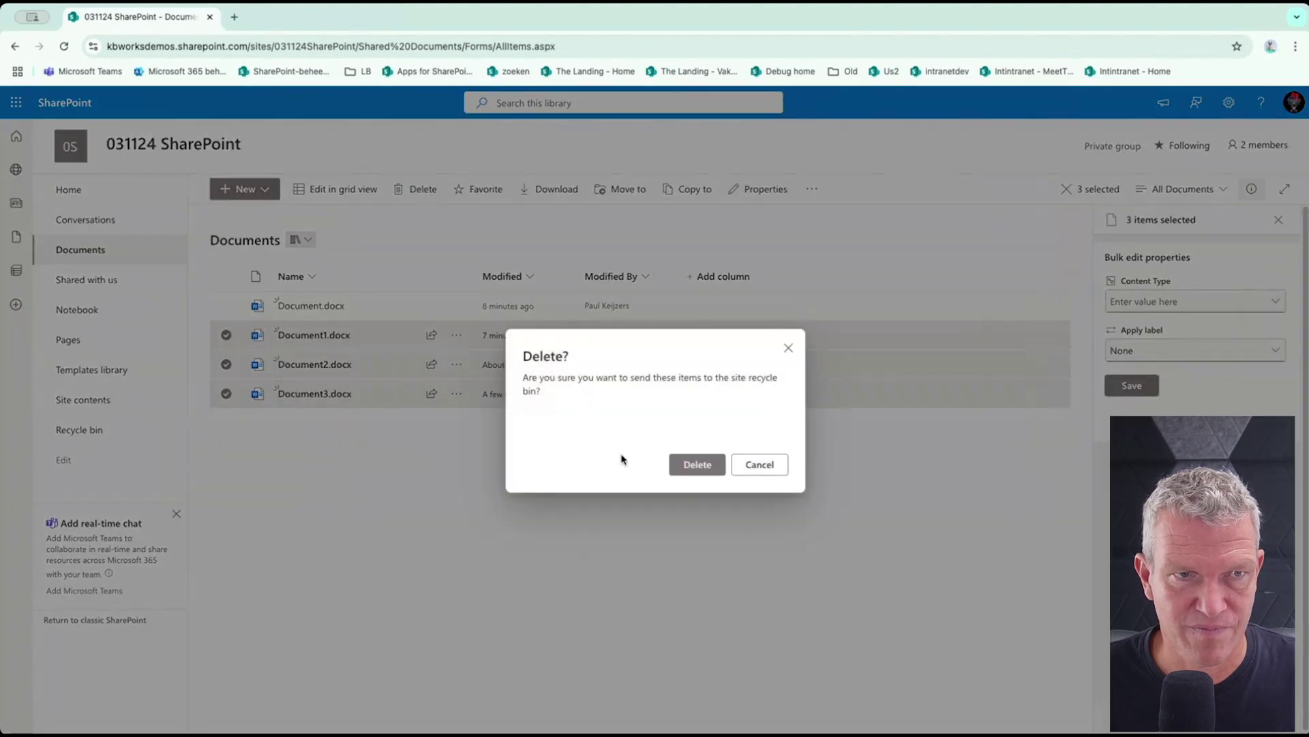
{"action": "left_click", "coordinate": [704, 469]}
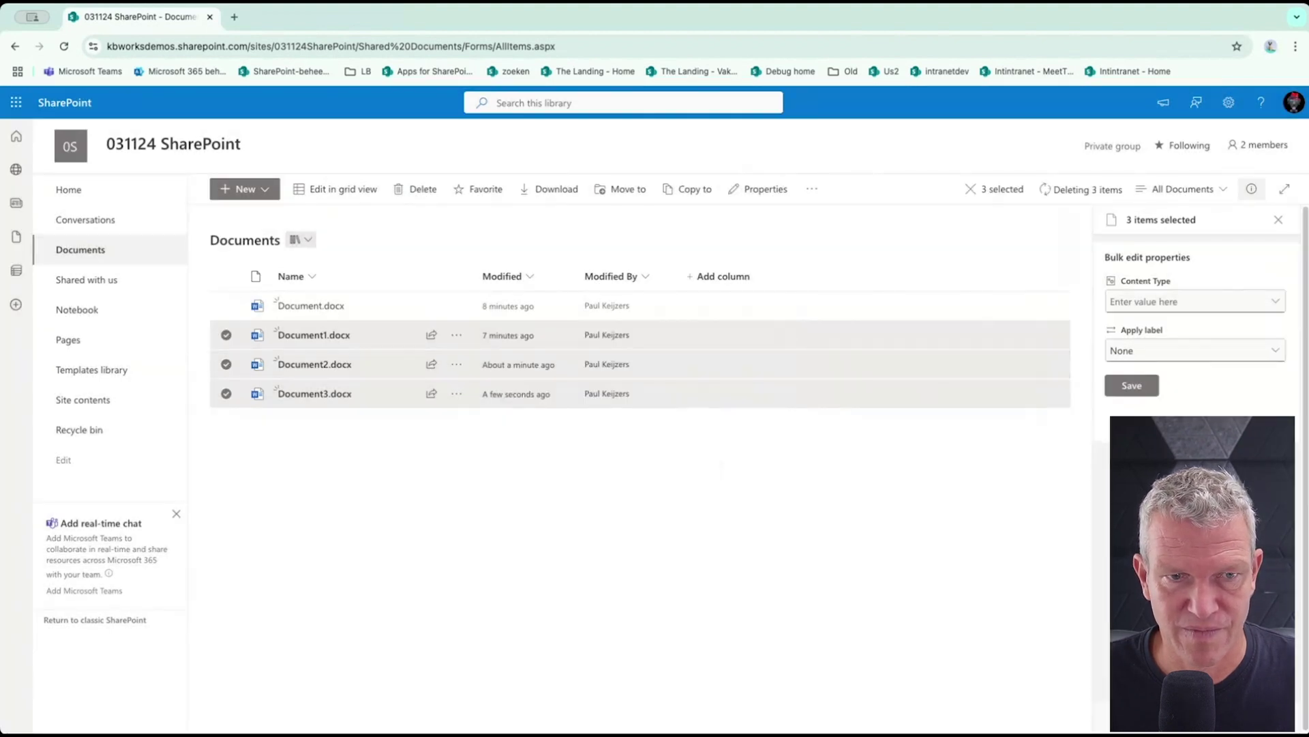
{"action": "left_click", "coordinate": [1229, 104]}
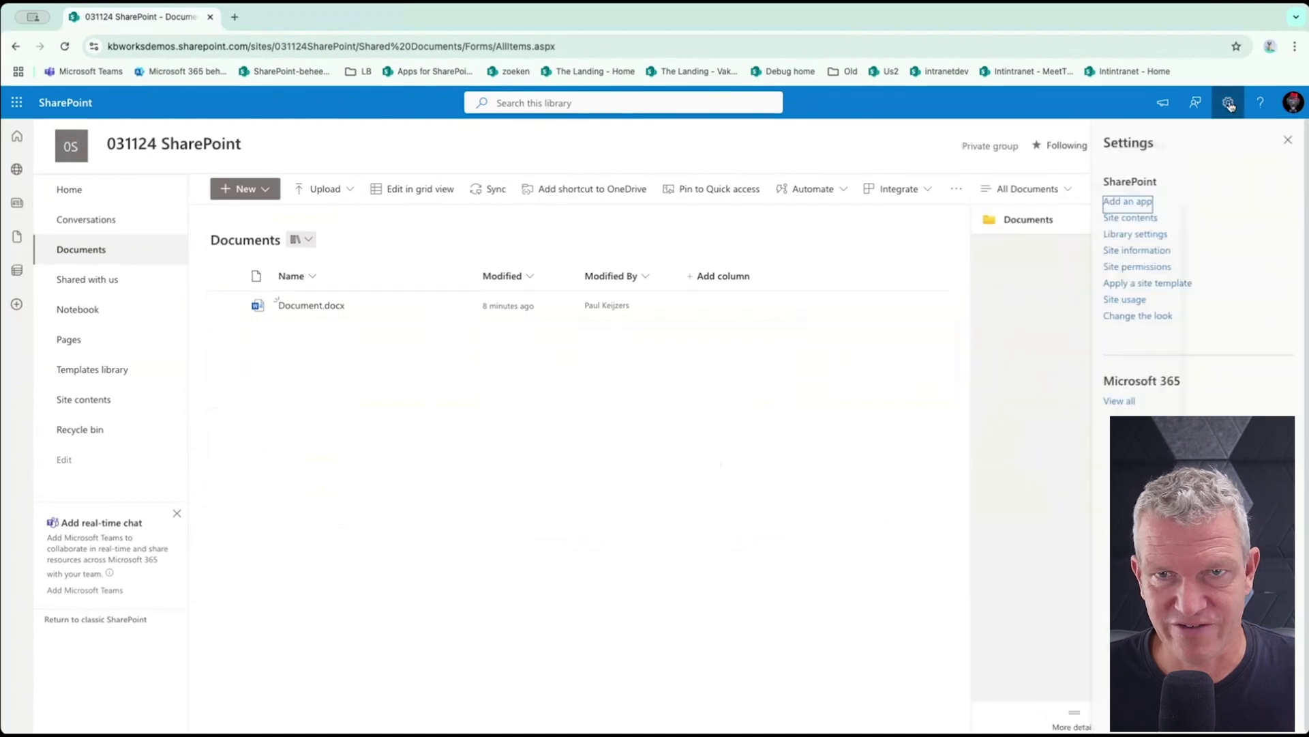
Open the Documents library's full settings, review Advanced settings, then open the template demo content type
{"action": "left_click", "coordinate": [1135, 234]}
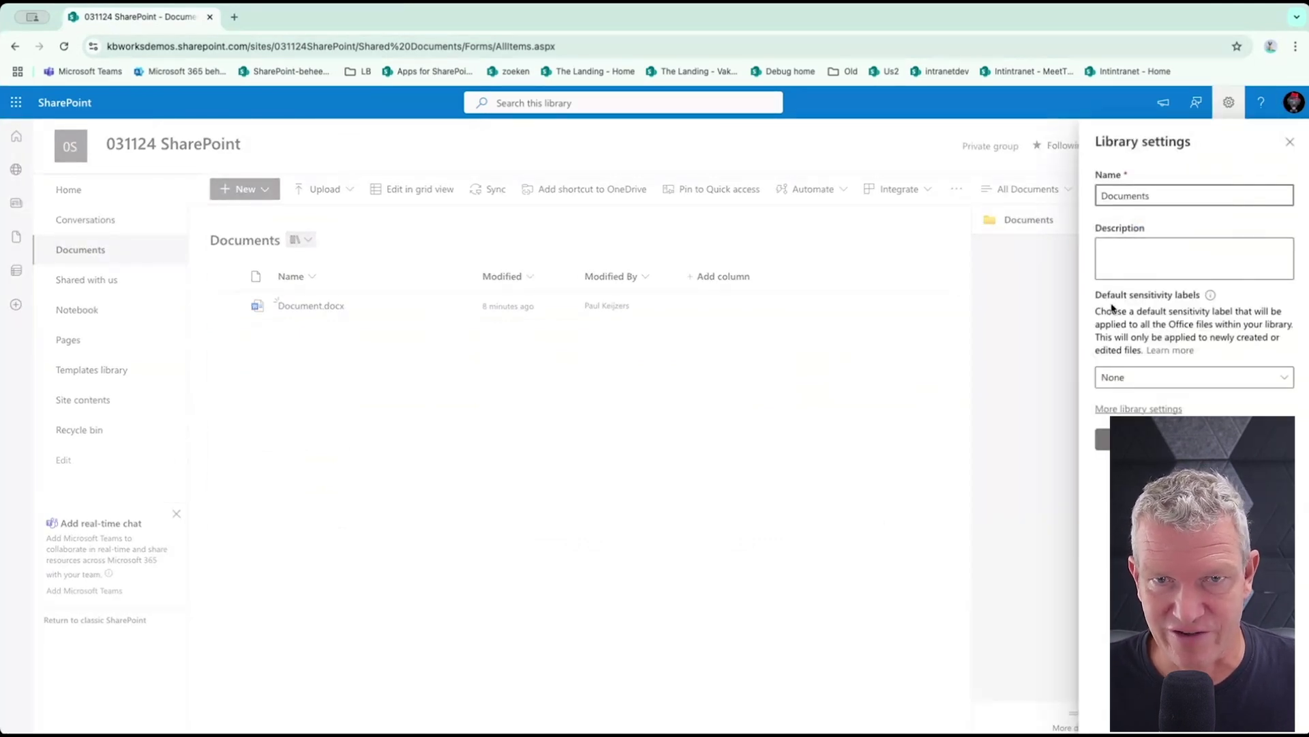
{"action": "left_click", "coordinate": [1125, 409]}
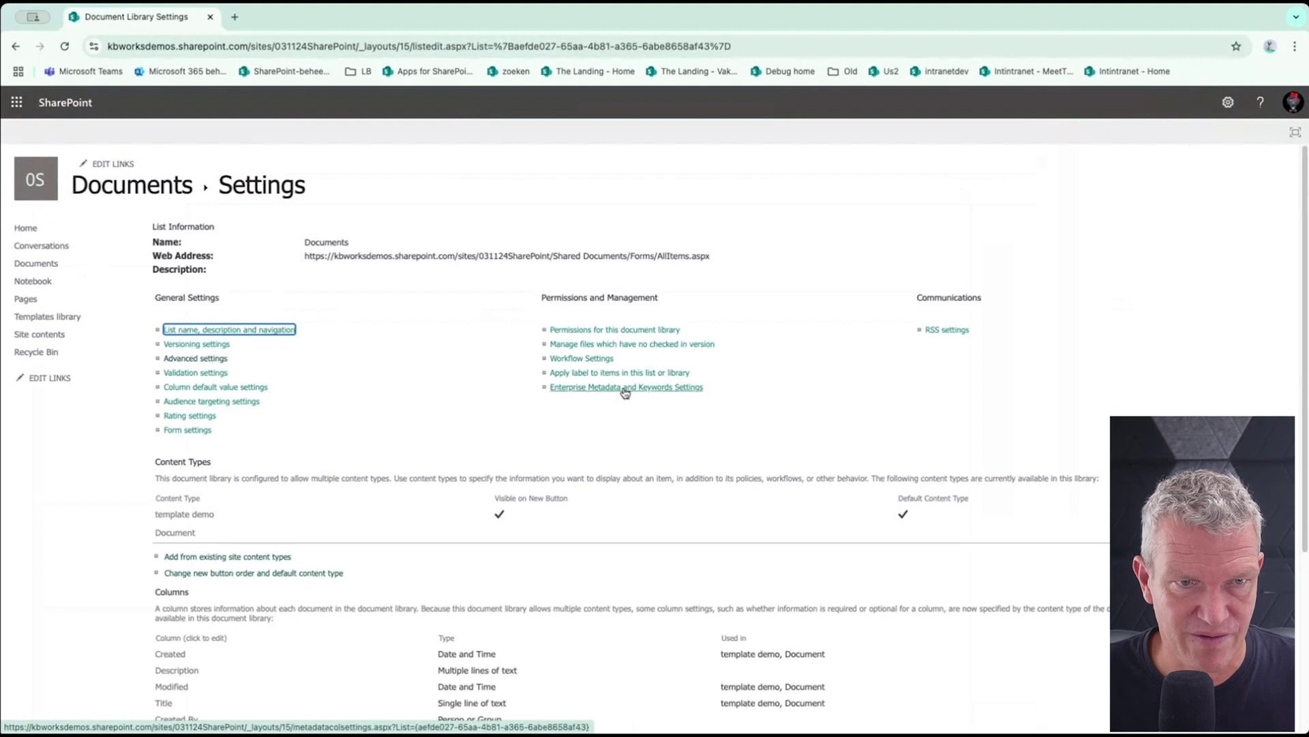
{"action": "left_click", "coordinate": [179, 362]}
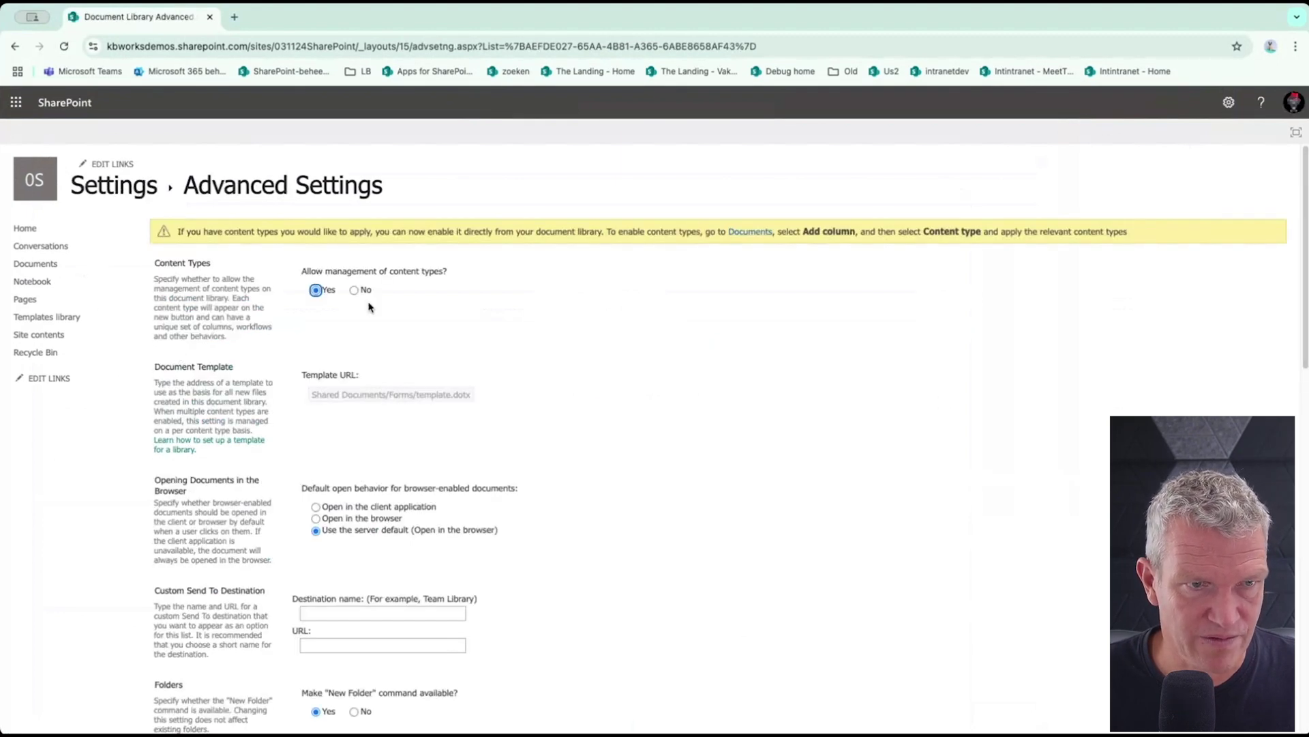
{"action": "scroll", "coordinate": [374, 317], "scroll_direction": "down", "scroll_amount": 3}
{"action": "scroll", "coordinate": [376, 331], "scroll_direction": "down", "scroll_amount": 2}
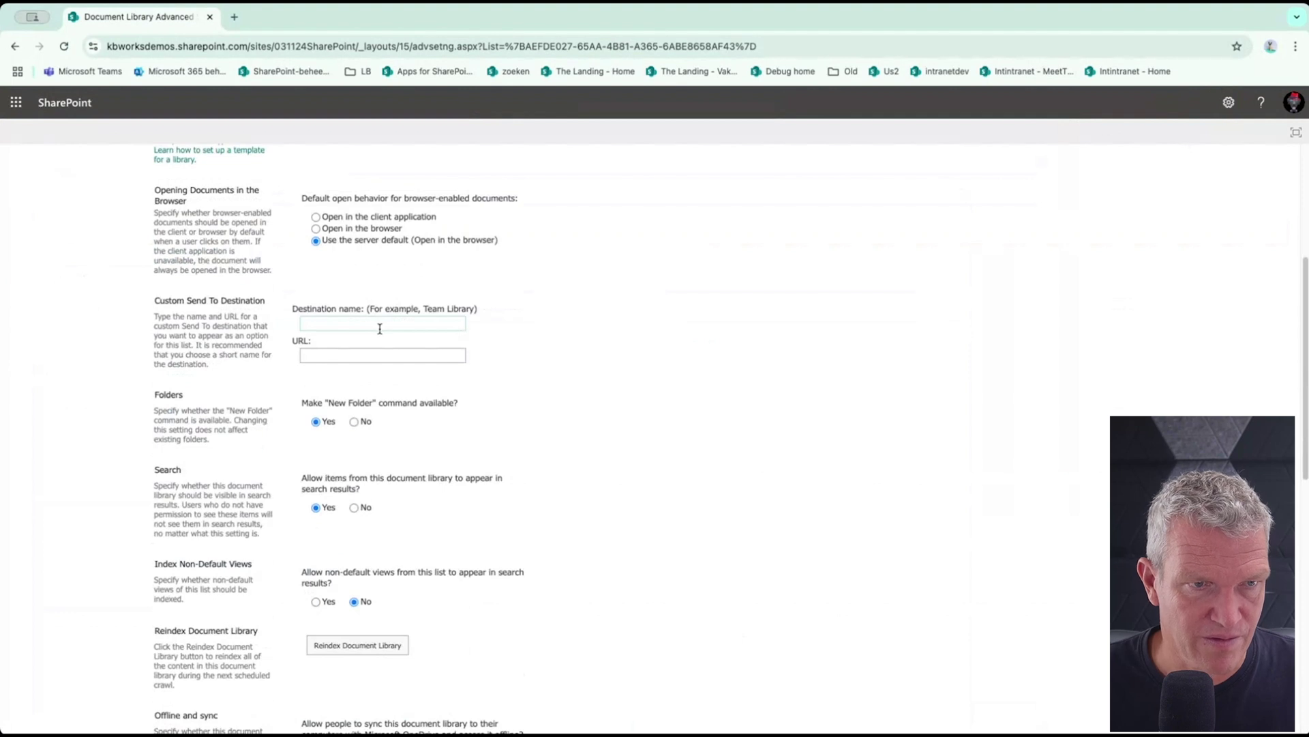
{"action": "scroll", "coordinate": [380, 328], "scroll_direction": "down", "scroll_amount": 10}
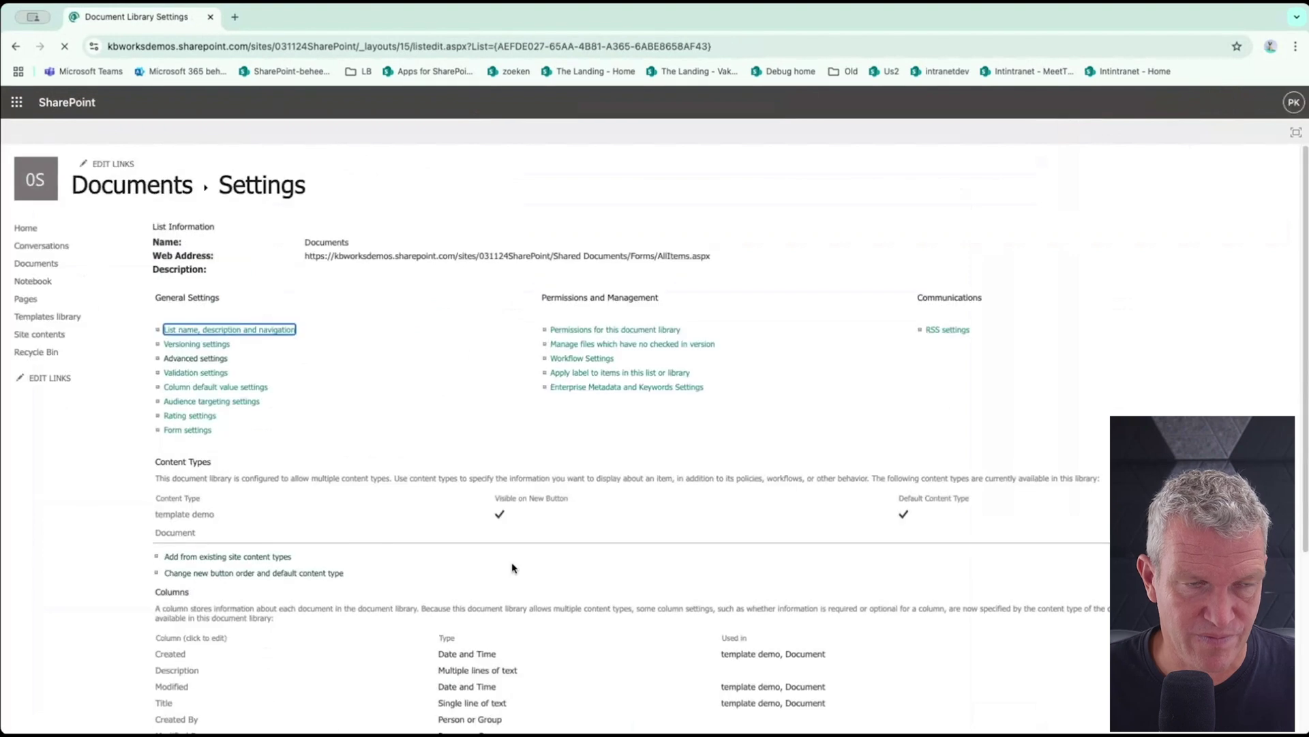
{"action": "left_click", "coordinate": [201, 517]}
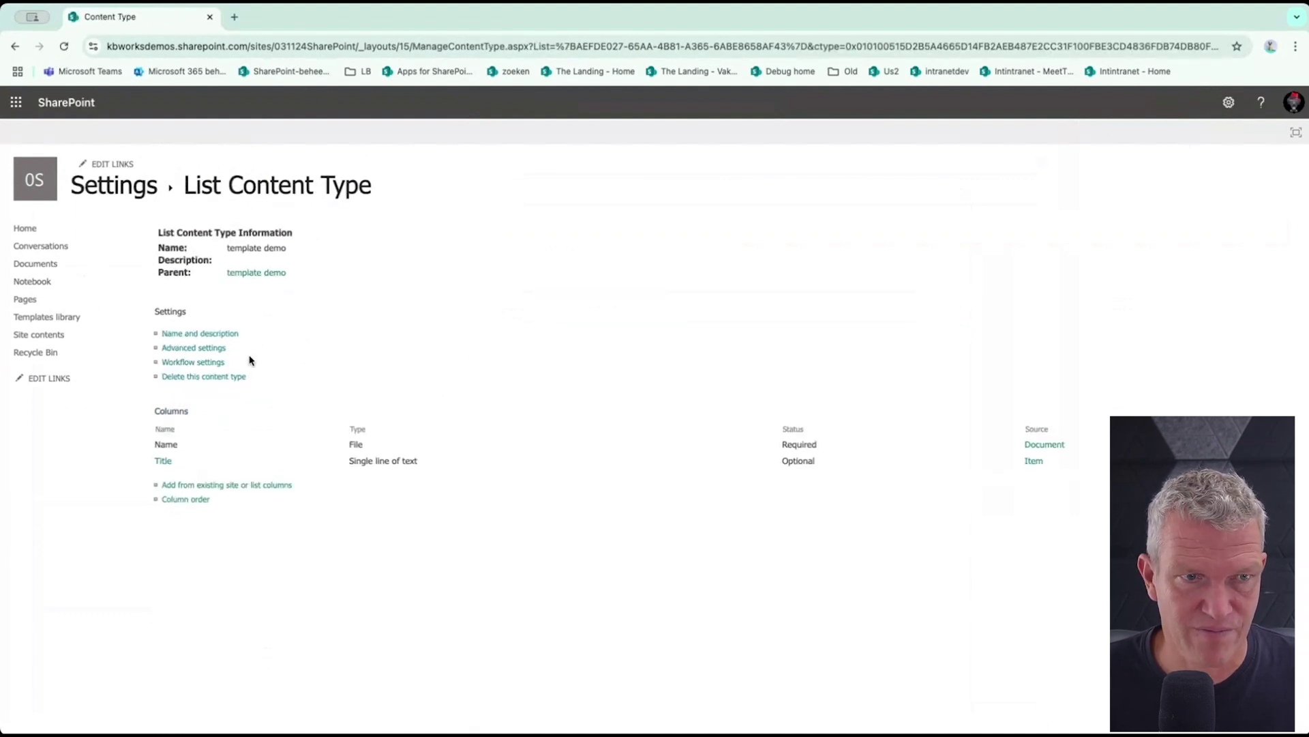
{"action": "left_click", "coordinate": [212, 348]}
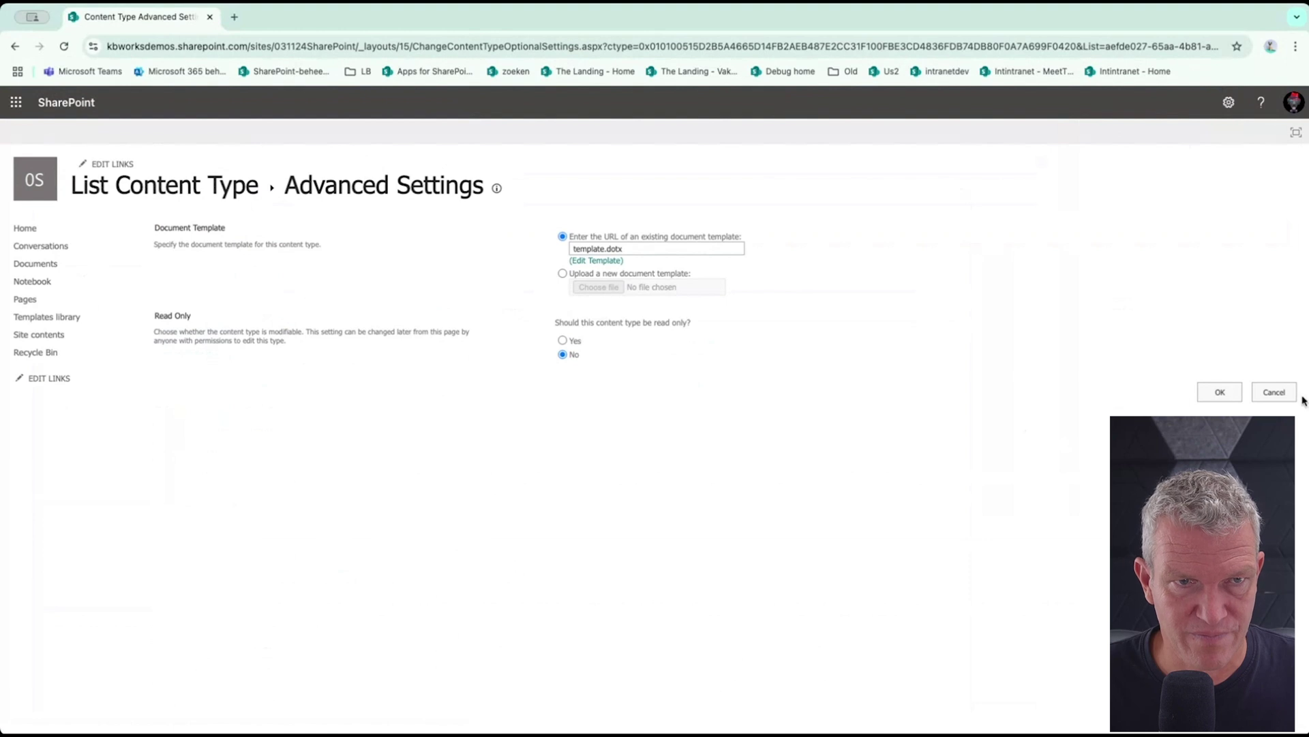
{"action": "left_click", "coordinate": [1276, 394]}
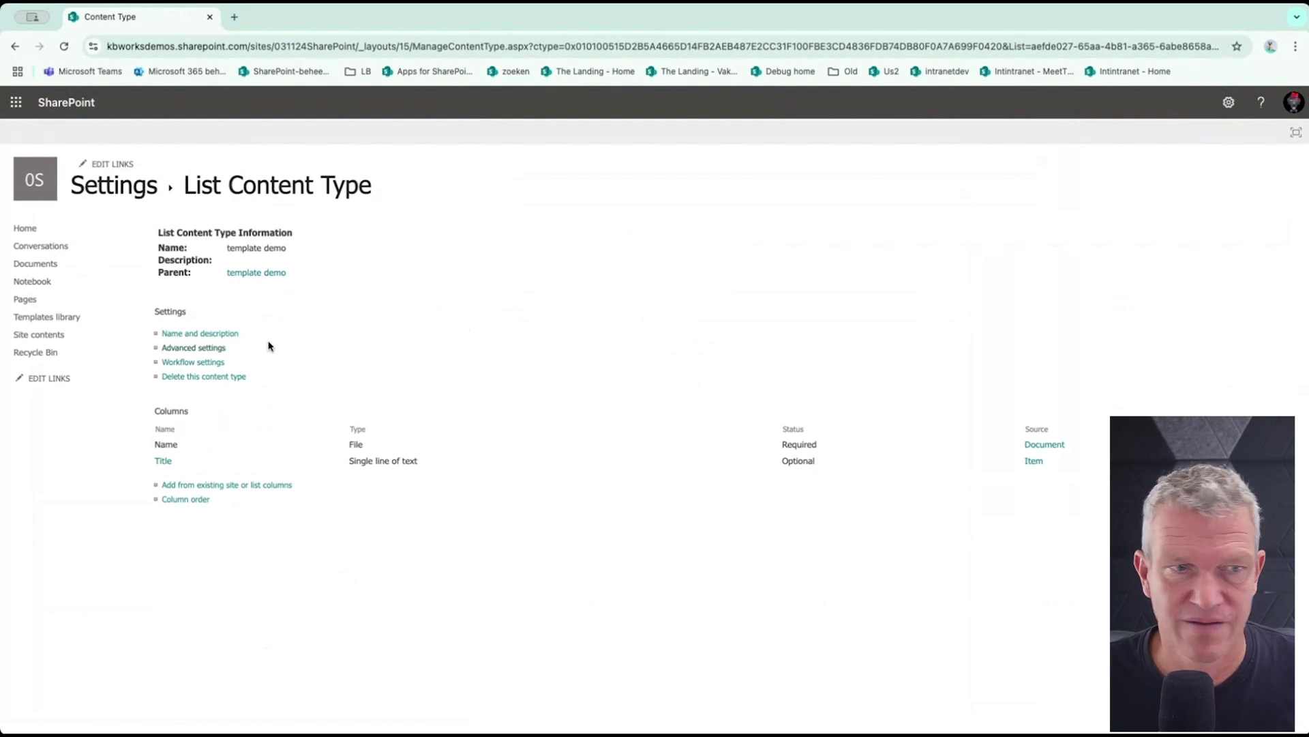
{"action": "left_click", "coordinate": [106, 193]}
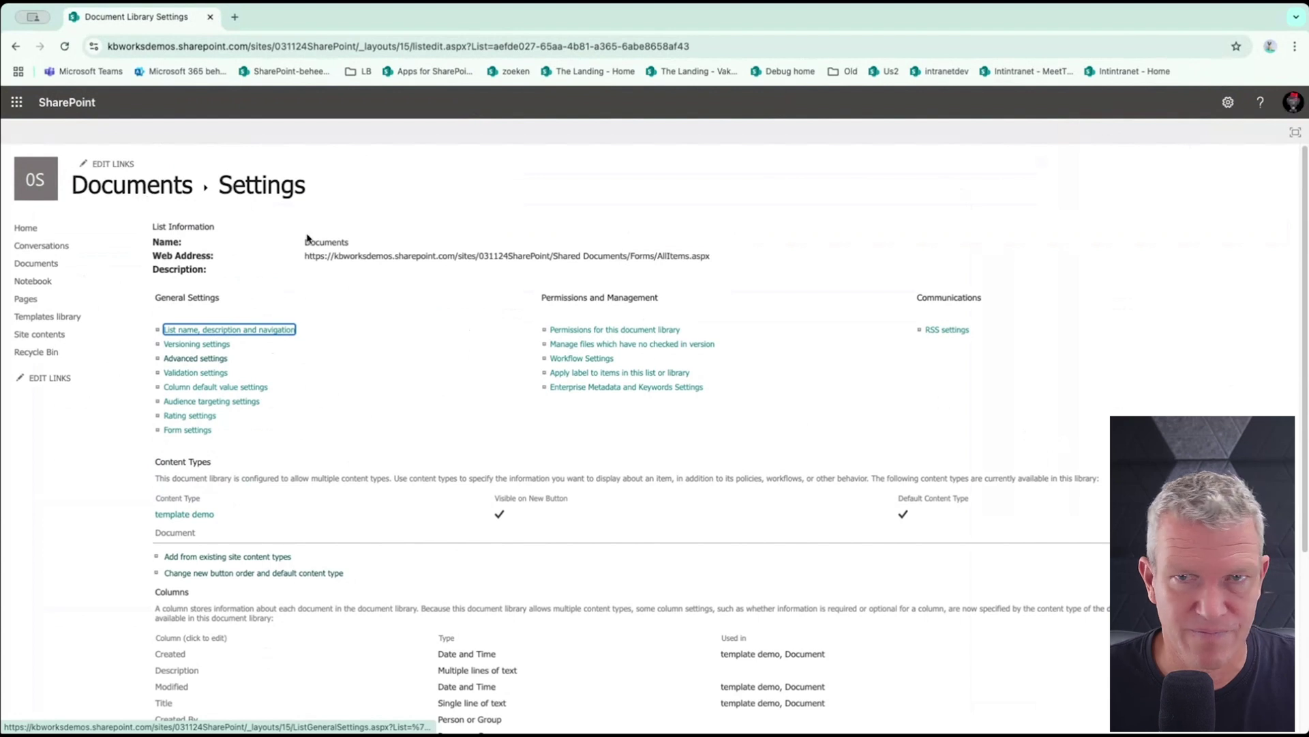
Reach the site content types gallery through Site settings, discarding a new content type form
{"action": "left_click", "coordinate": [1229, 109]}
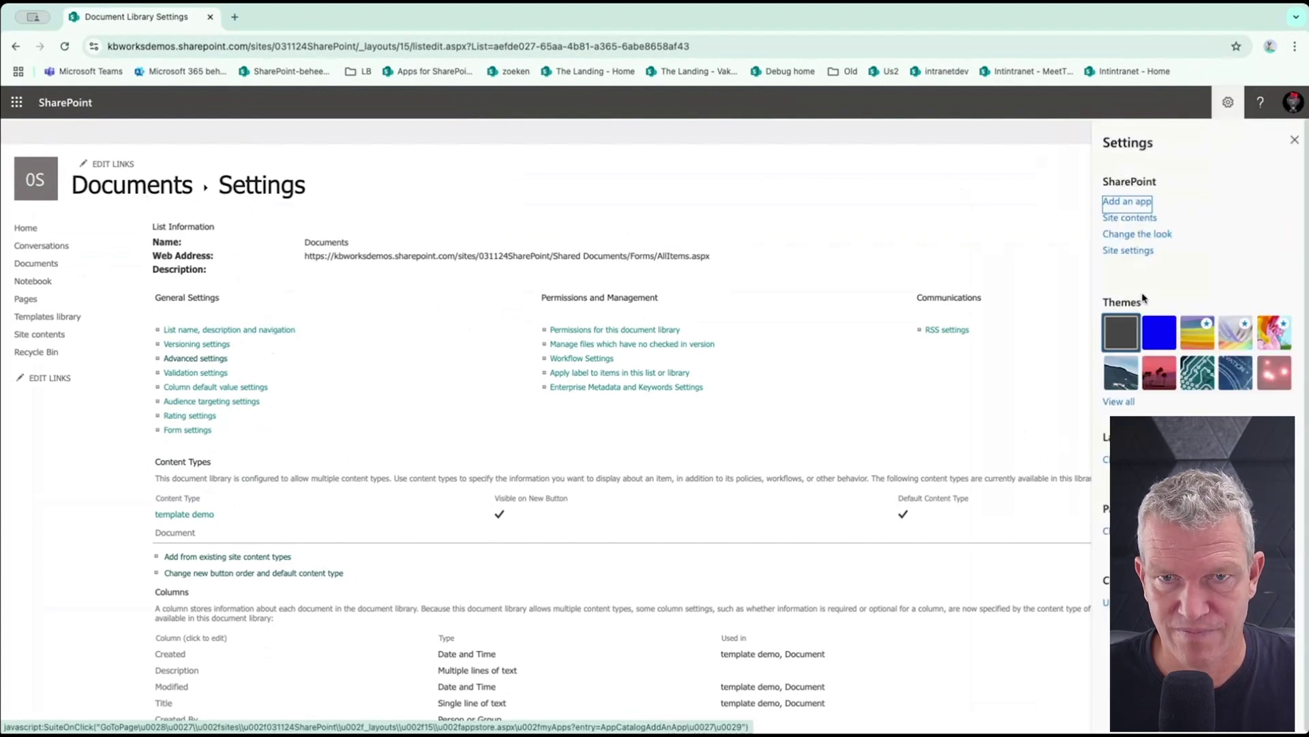
{"action": "left_click", "coordinate": [1139, 253]}
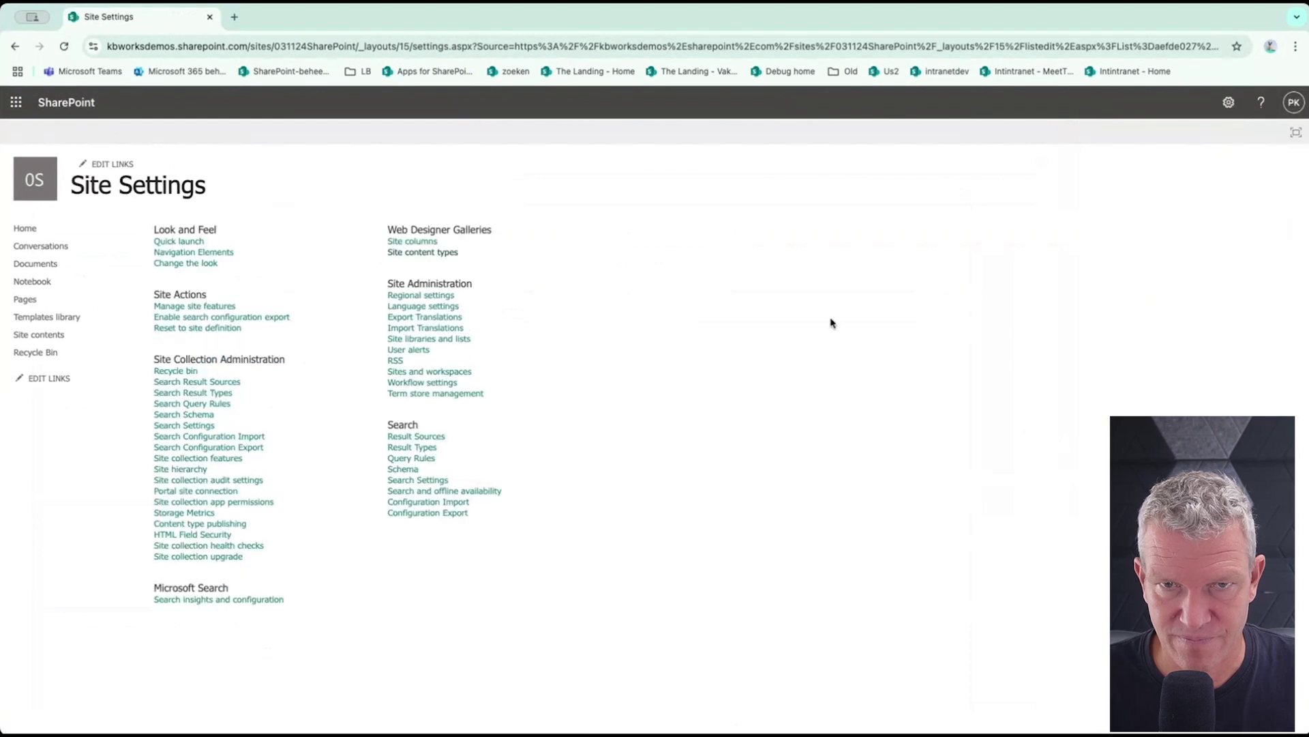
{"action": "left_click", "coordinate": [424, 252]}
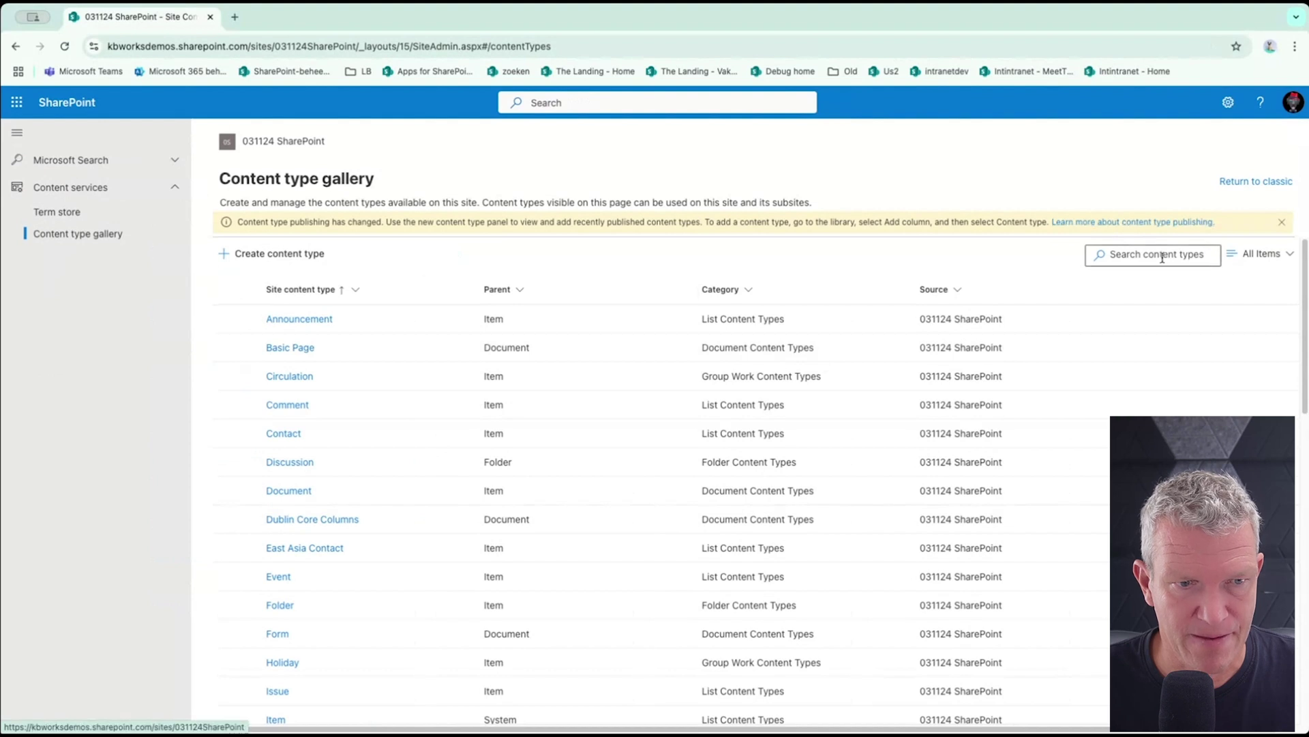
{"action": "left_click", "coordinate": [1260, 254]}
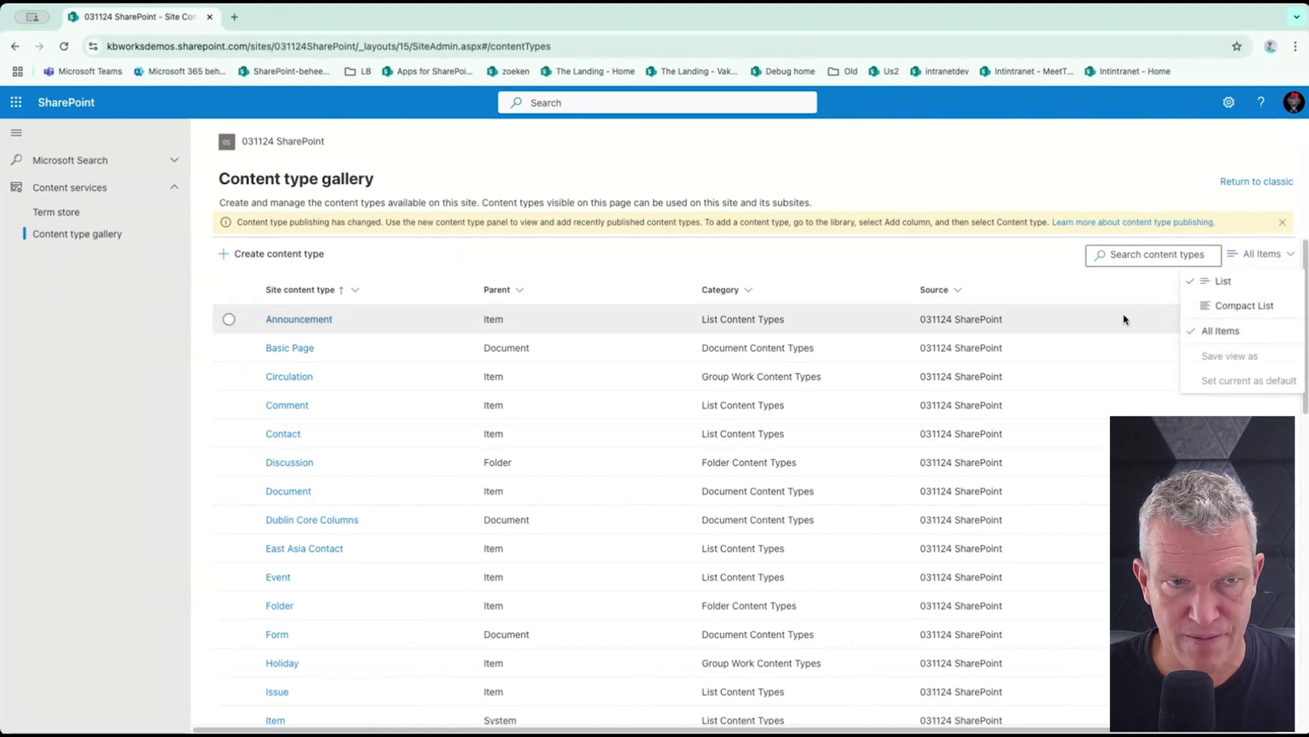
{"action": "left_click", "coordinate": [315, 266]}
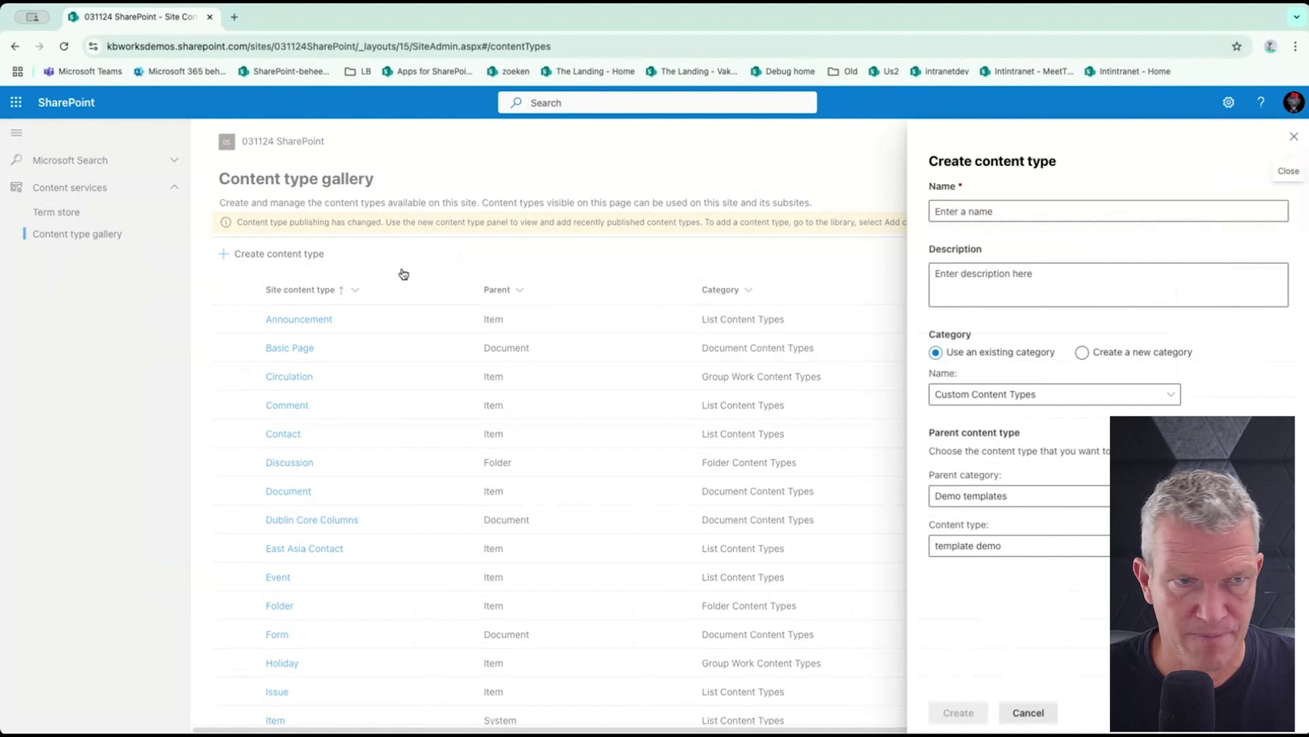
{"action": "left_click", "coordinate": [1294, 136]}
Sort the content type gallery by Category, A to Z, bringing template demo to the top
{"action": "scroll", "coordinate": [714, 434], "scroll_direction": "down", "scroll_amount": 2}
{"action": "scroll", "coordinate": [714, 433], "scroll_direction": "down", "scroll_amount": 7}
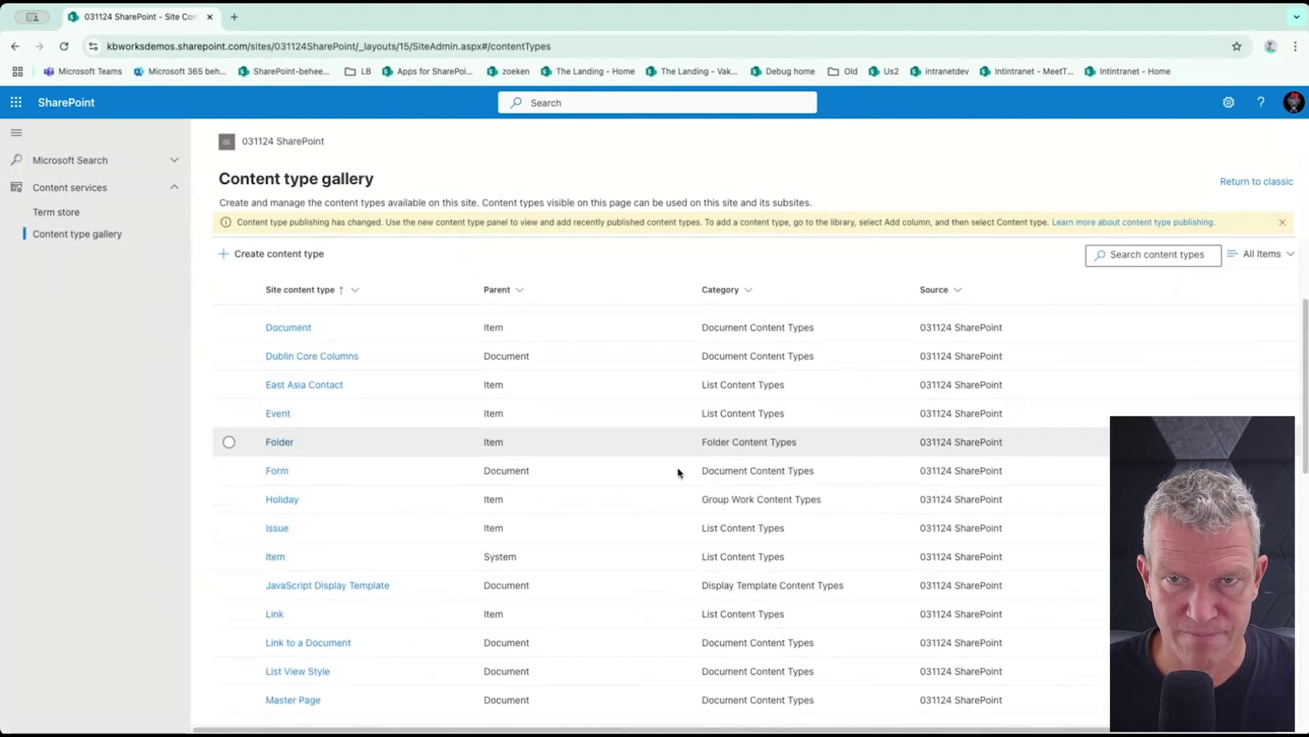
{"action": "left_click", "coordinate": [749, 289]}
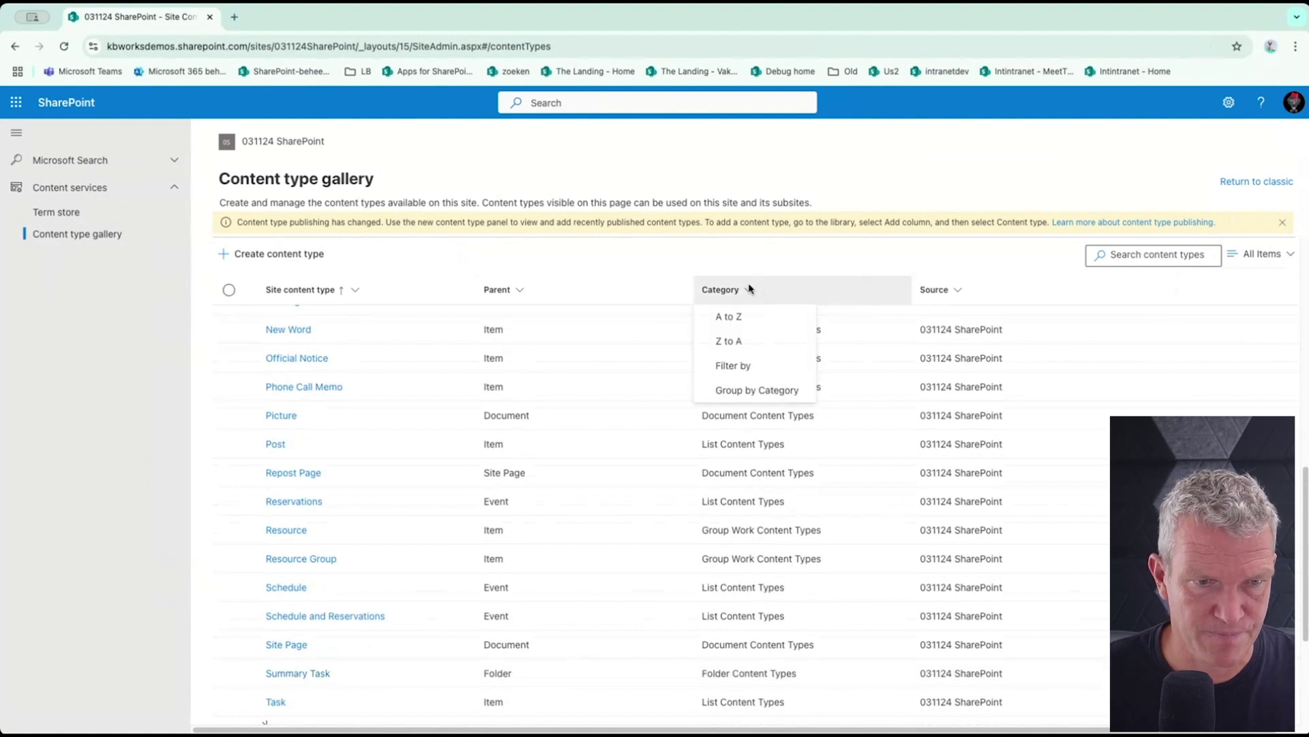
{"action": "left_click", "coordinate": [741, 320]}
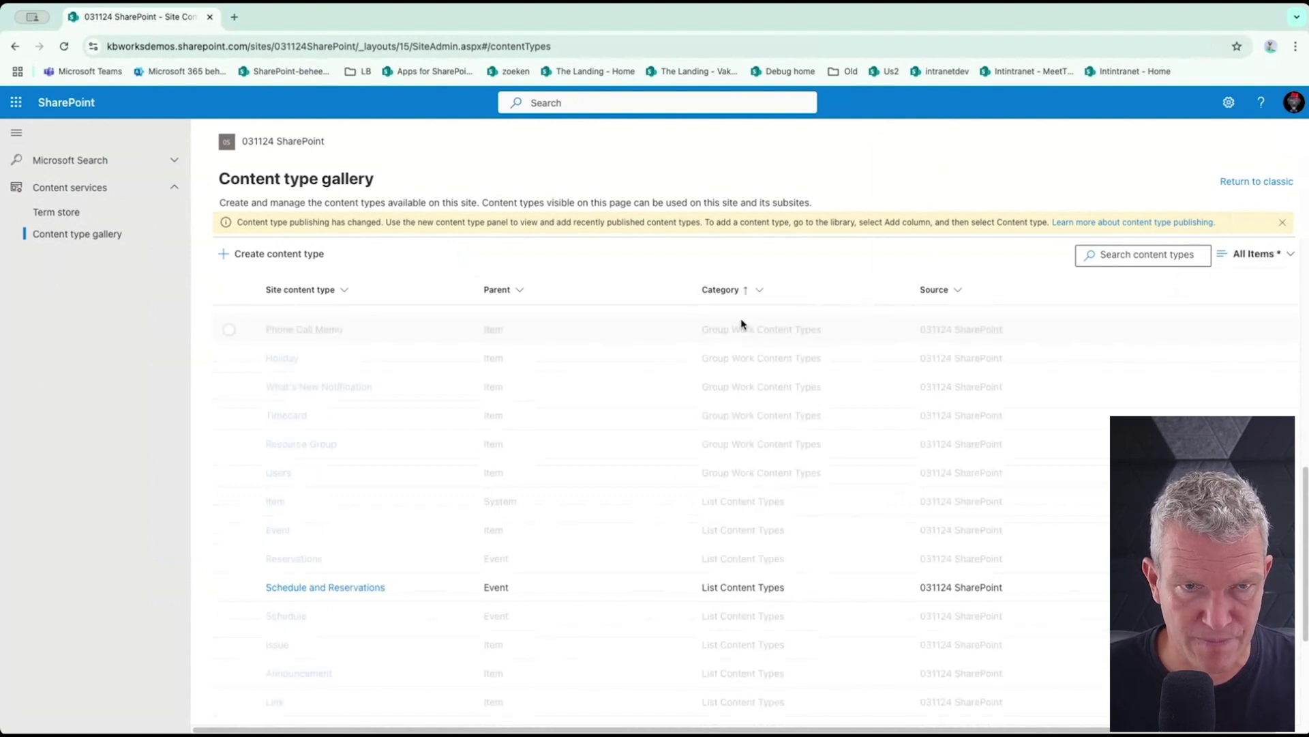
{"action": "scroll", "coordinate": [477, 559], "scroll_direction": "down", "scroll_amount": 2}
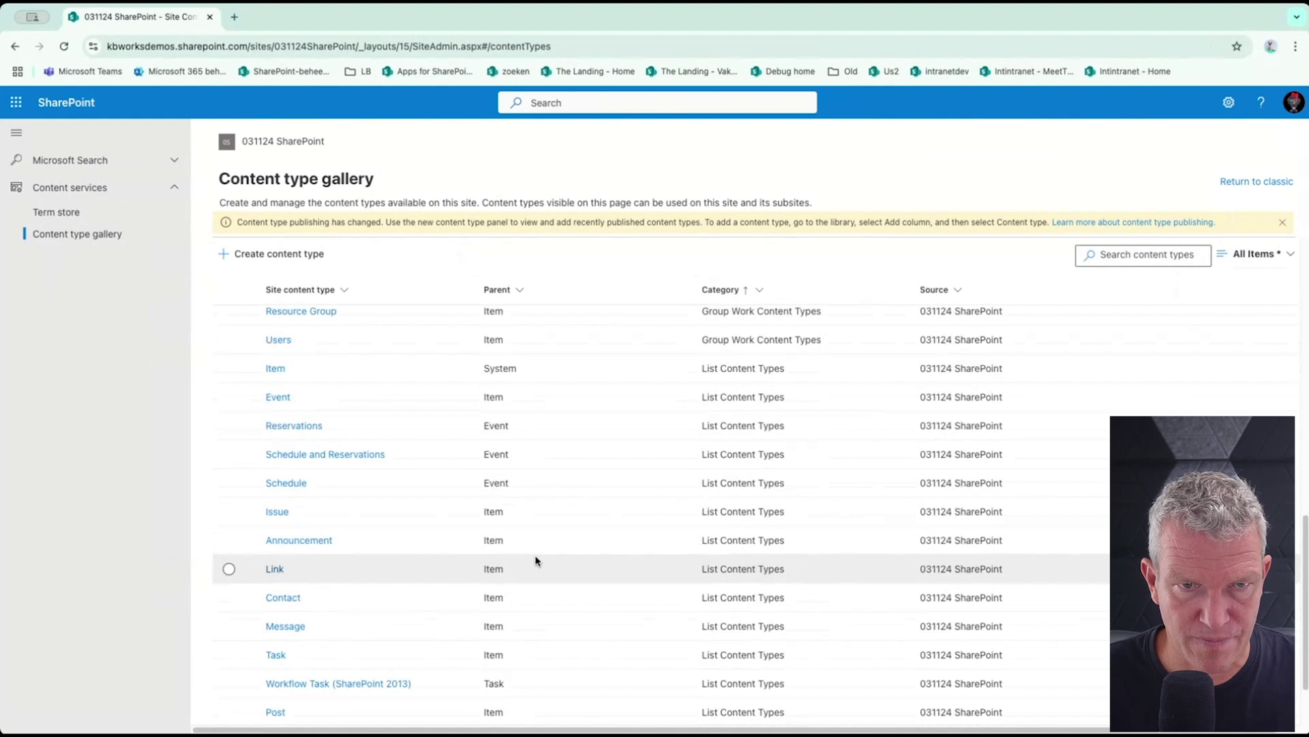
{"action": "scroll", "coordinate": [535, 560], "scroll_direction": "up", "scroll_amount": 10}
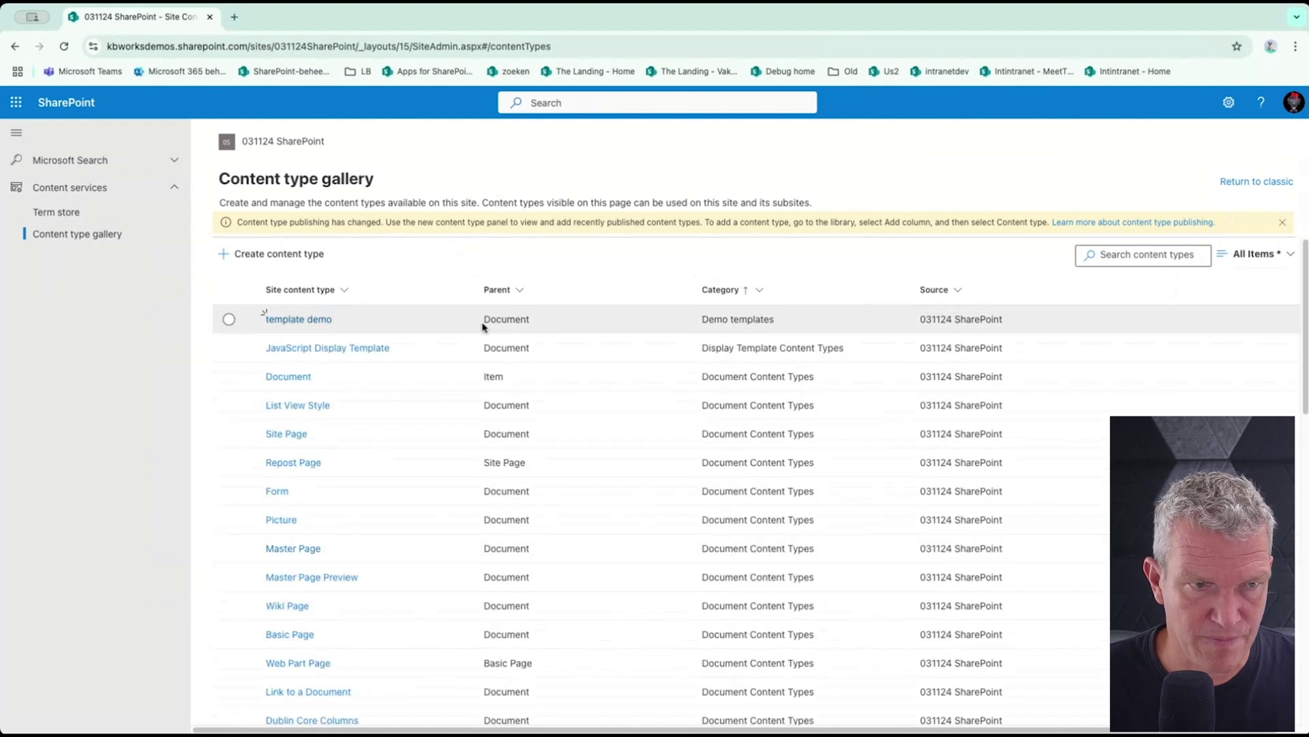
Open template demo's details and paste the templadte.docx address as its template, closing without saving
{"action": "left_click", "coordinate": [305, 321]}
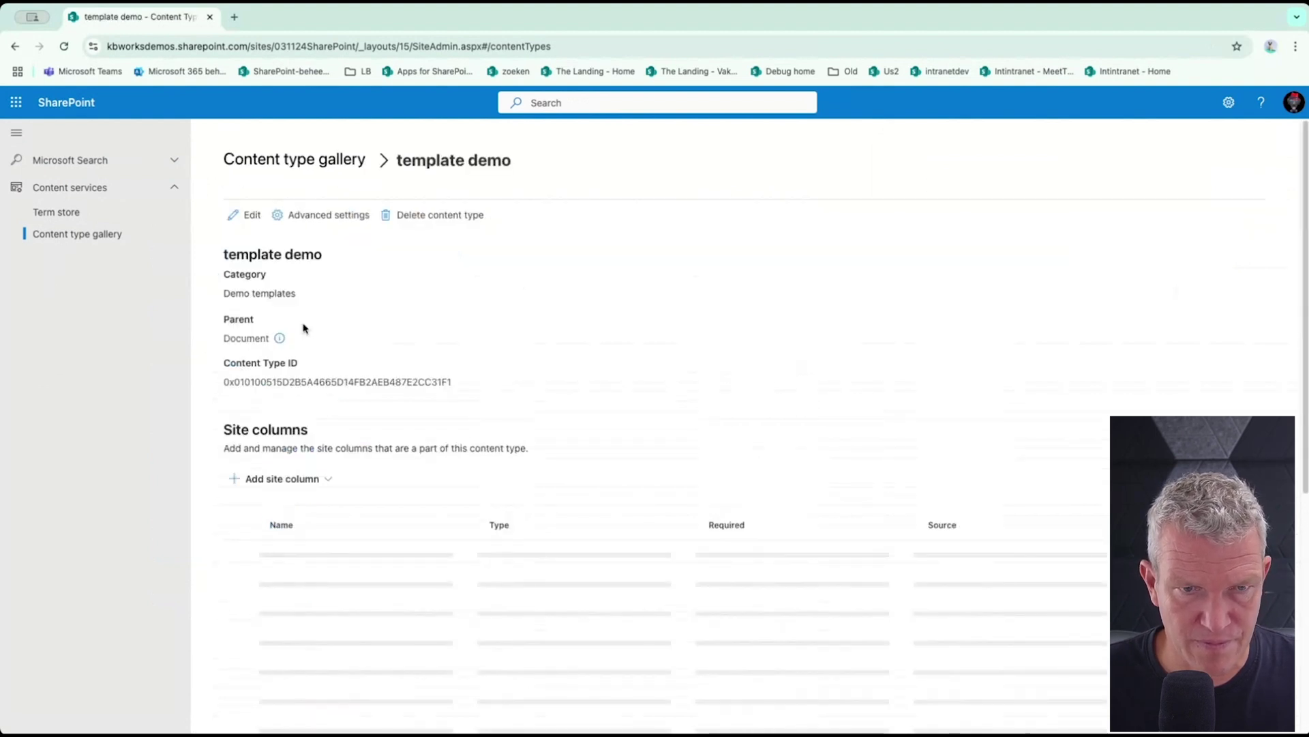
{"action": "left_click", "coordinate": [325, 217]}
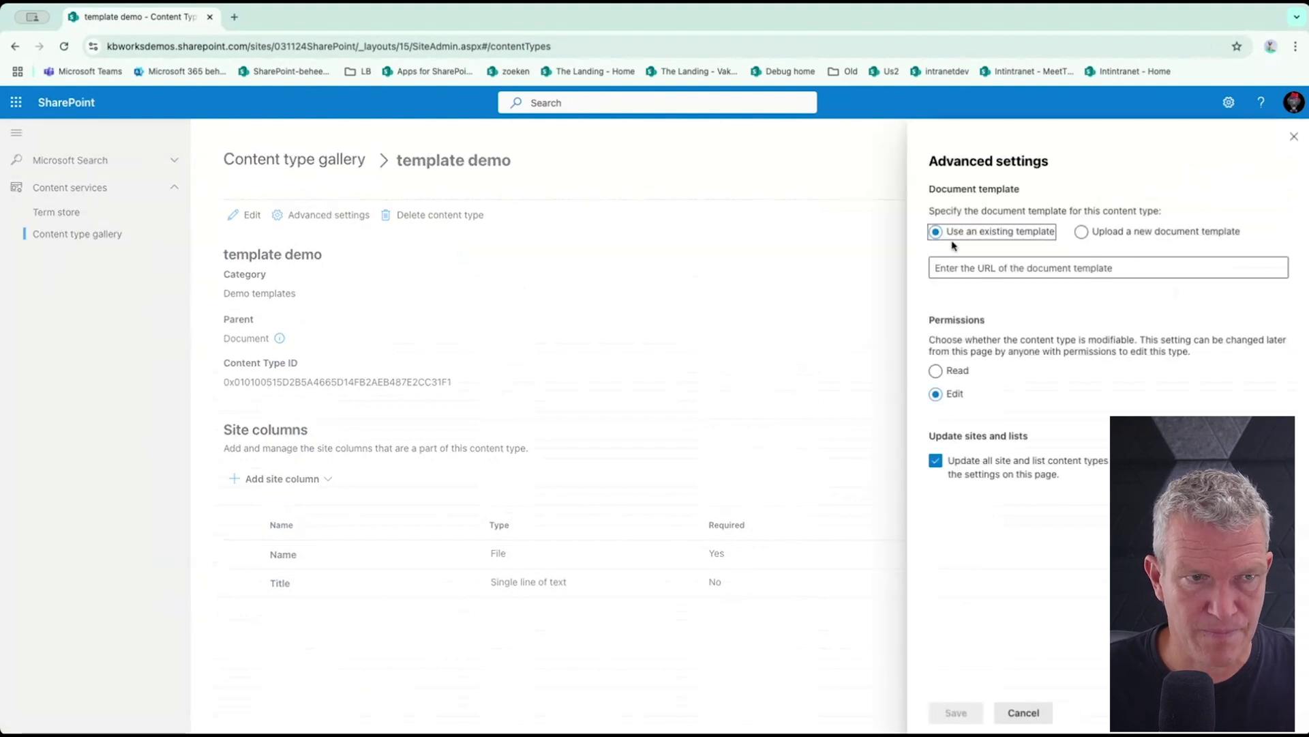
{"action": "left_click", "coordinate": [1055, 268]}
{"action": "type", "text": "https://kbworksdemos.sharepoint.com/sites/031124SharePoint/Templates%20library/templadte.docx"}
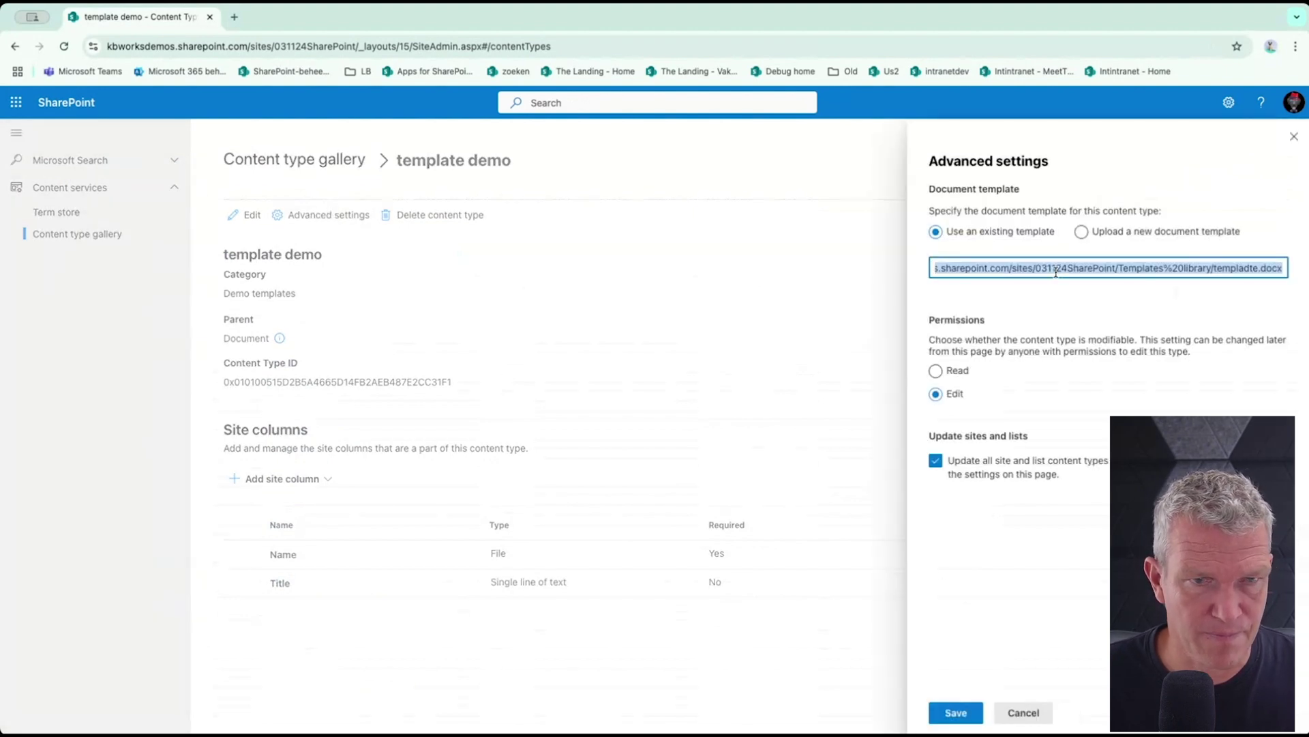
{"action": "left_click", "coordinate": [1023, 712]}
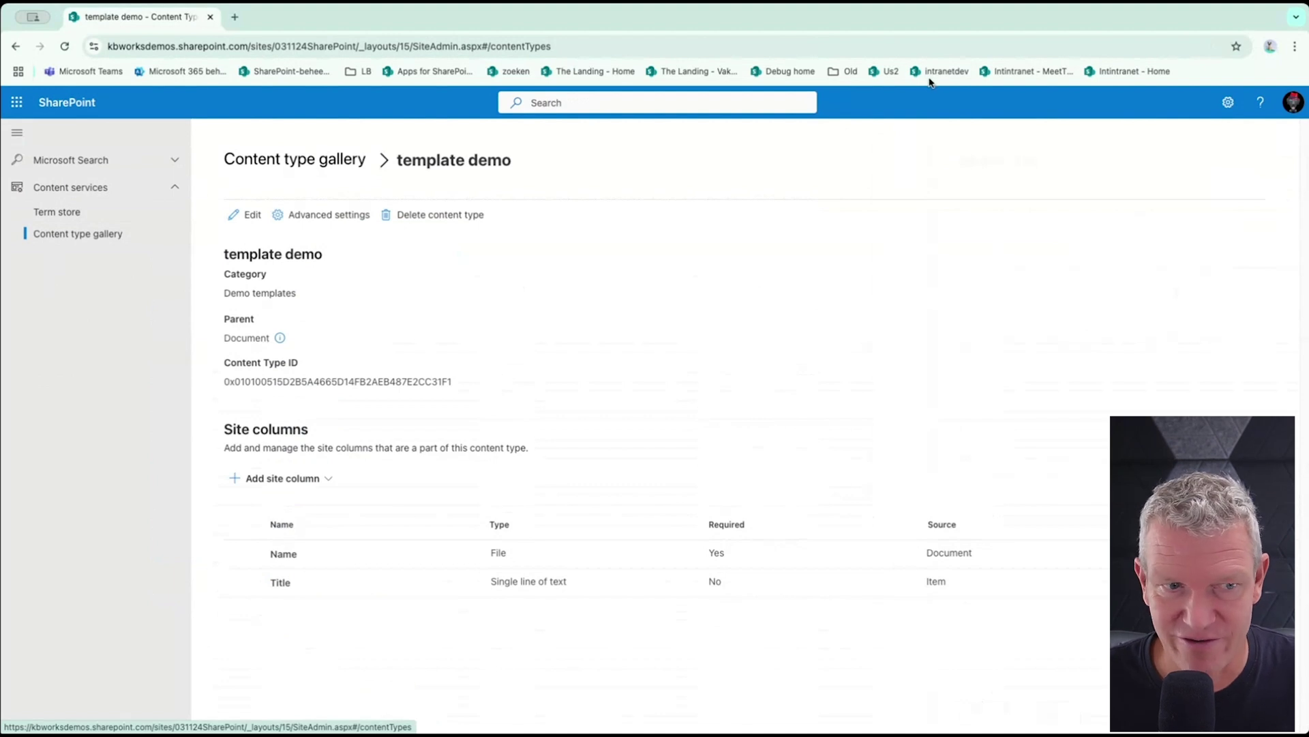
{"action": "left_click", "coordinate": [1228, 102]}
Return to Site content types, sort Category descending then ascending, and open template demo
{"action": "left_click", "coordinate": [1132, 249]}
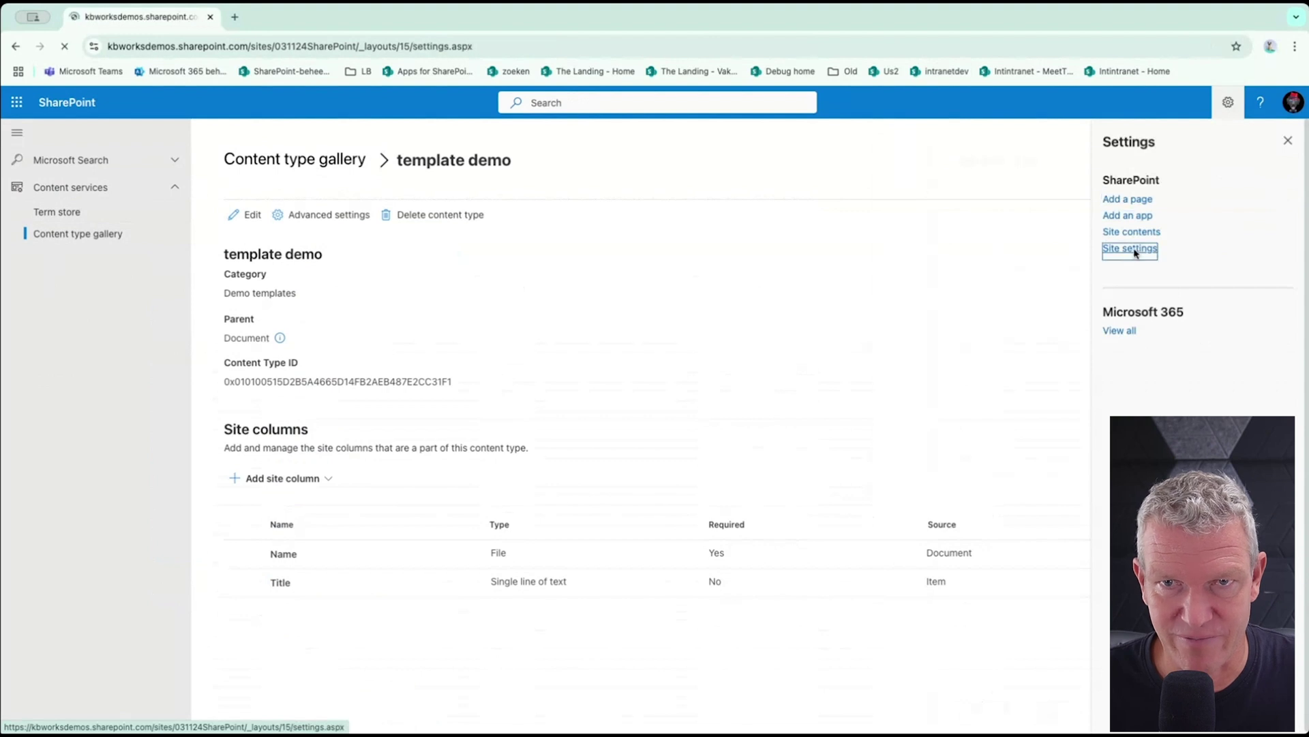
{"action": "left_click", "coordinate": [453, 253]}
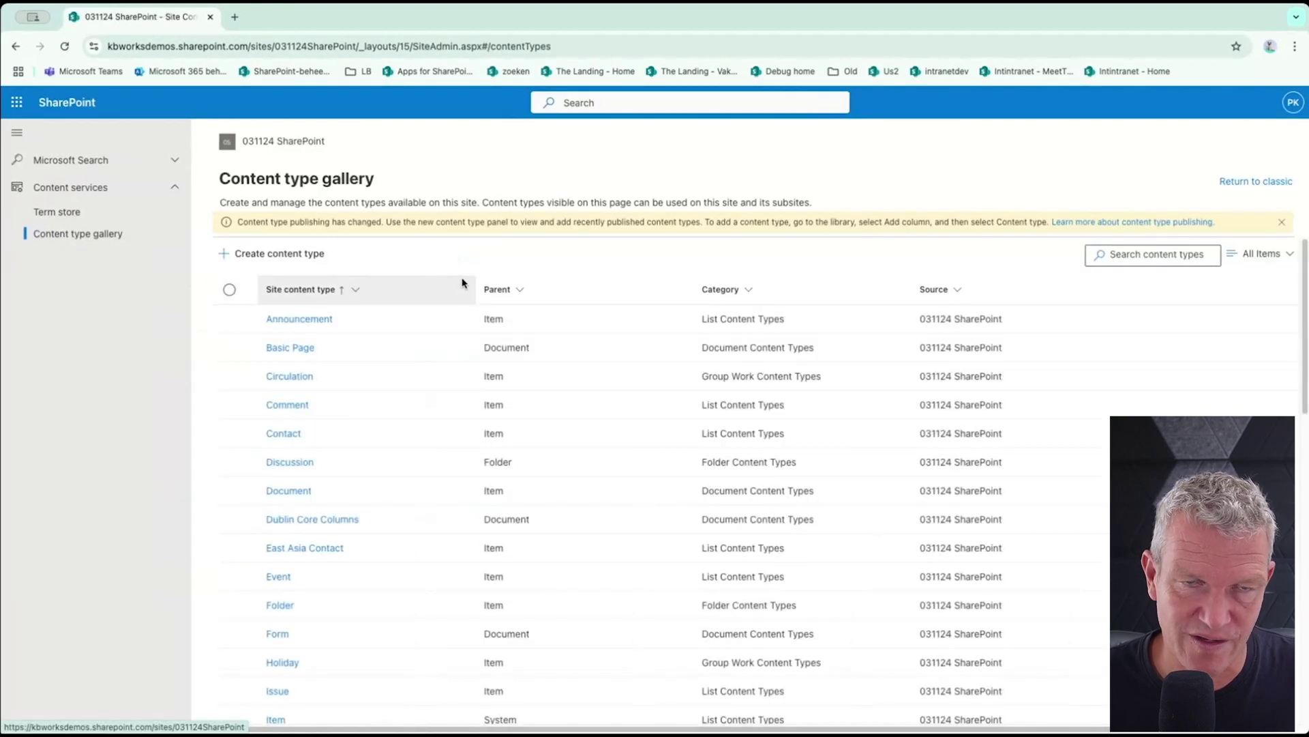
{"action": "left_click", "coordinate": [750, 289]}
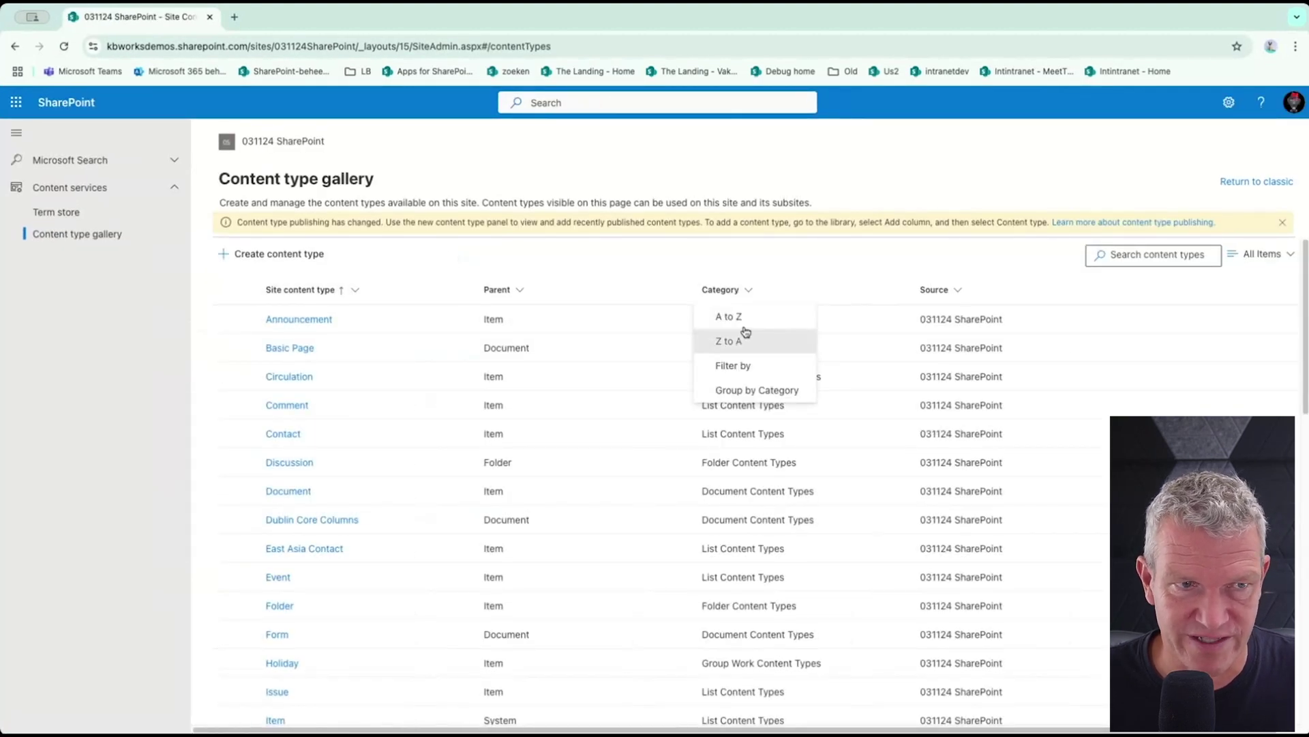
{"action": "left_click", "coordinate": [743, 334]}
{"action": "left_click", "coordinate": [740, 289]}
{"action": "left_click", "coordinate": [728, 315]}
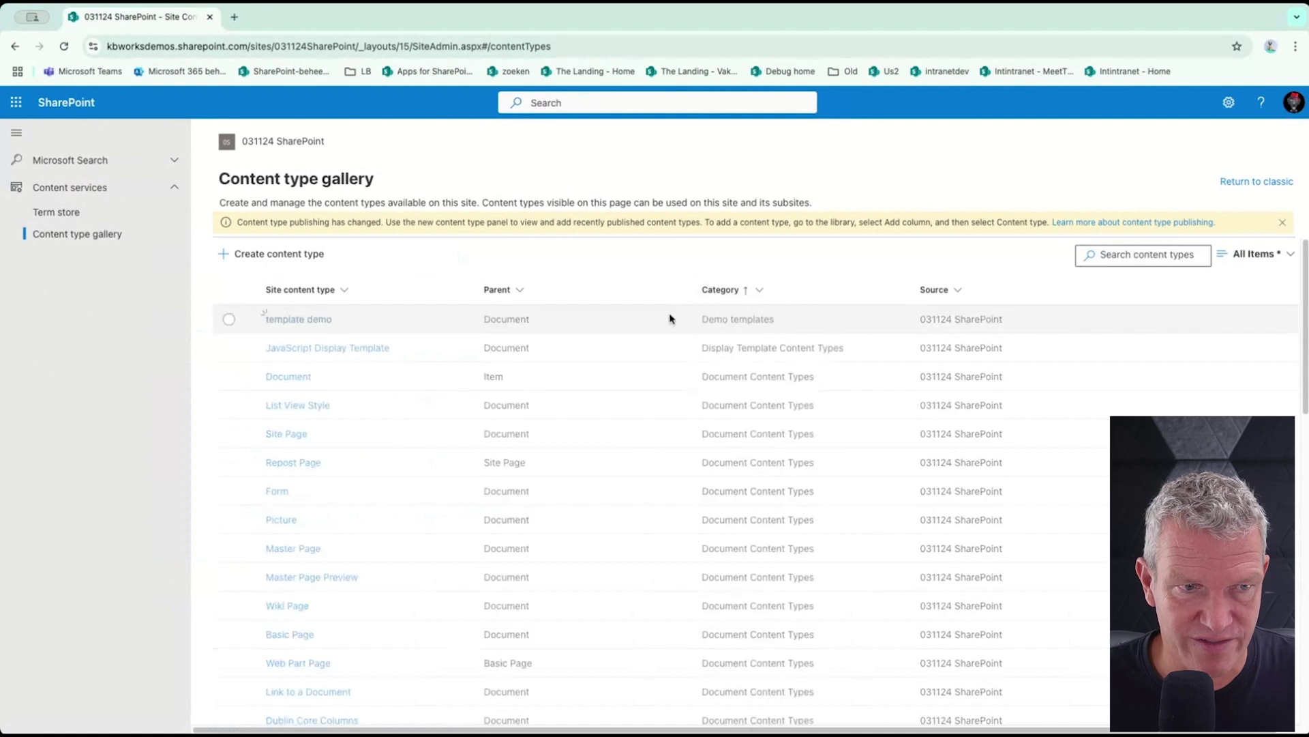
{"action": "left_click", "coordinate": [283, 324]}
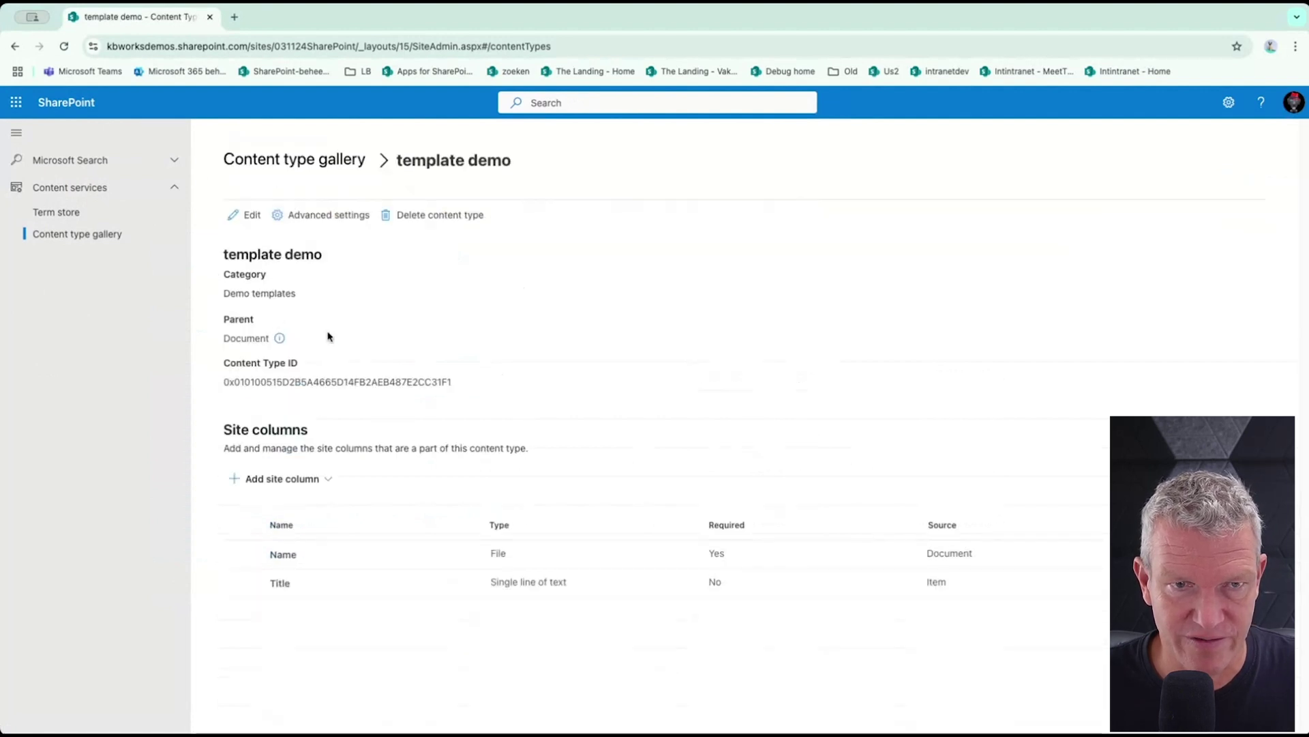
Set template demo's document template to the templadte.docx URL, read-only, and save
{"action": "left_click", "coordinate": [333, 218]}
{"action": "left_click", "coordinate": [1008, 266]}
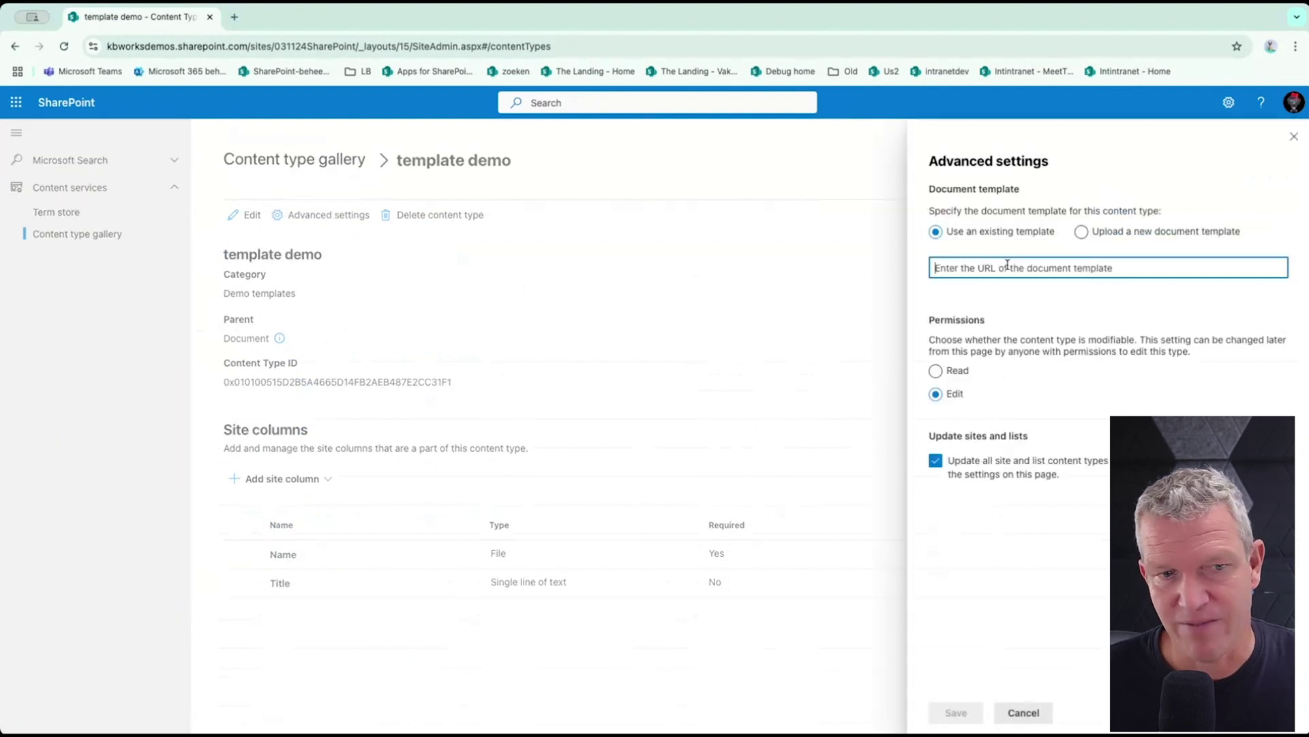
{"action": "type", "text": "https://kbworksdemos.sharepoint.com/sites/031124SharePoint/Templates%20library/templadte.docx"}
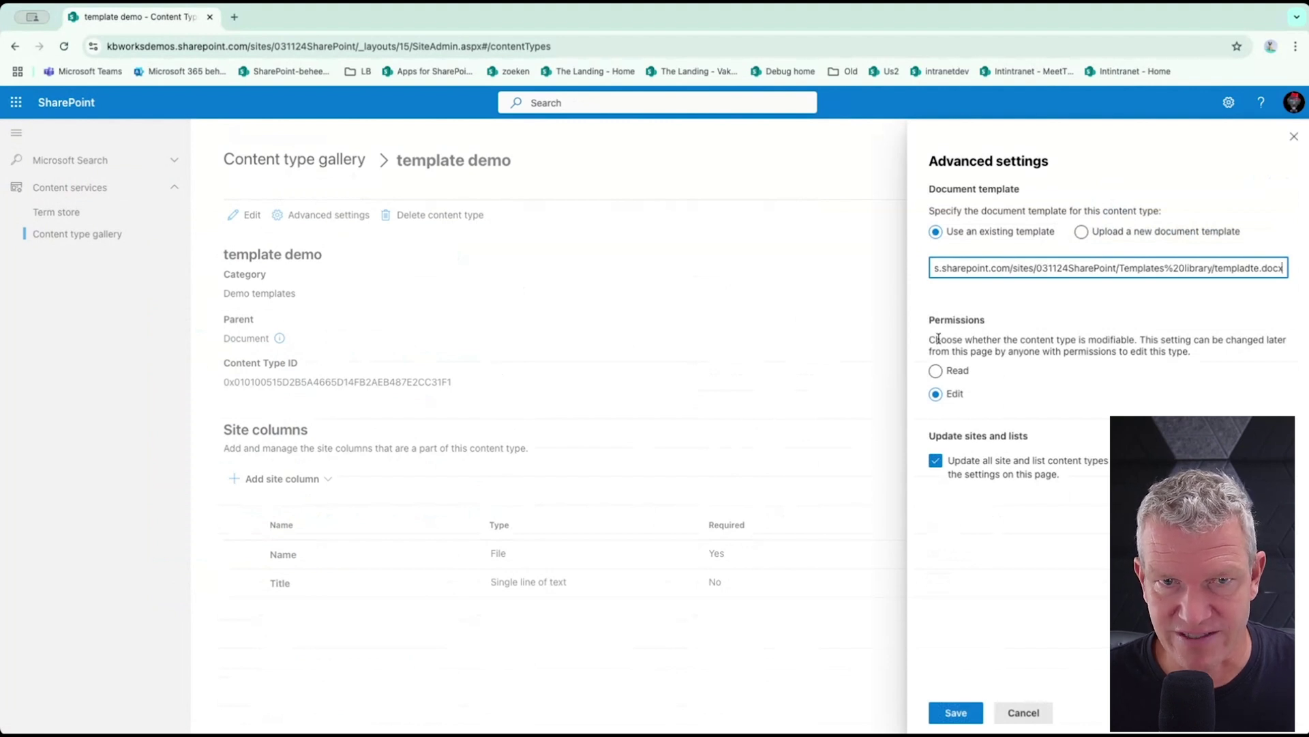
{"action": "left_click", "coordinate": [935, 373]}
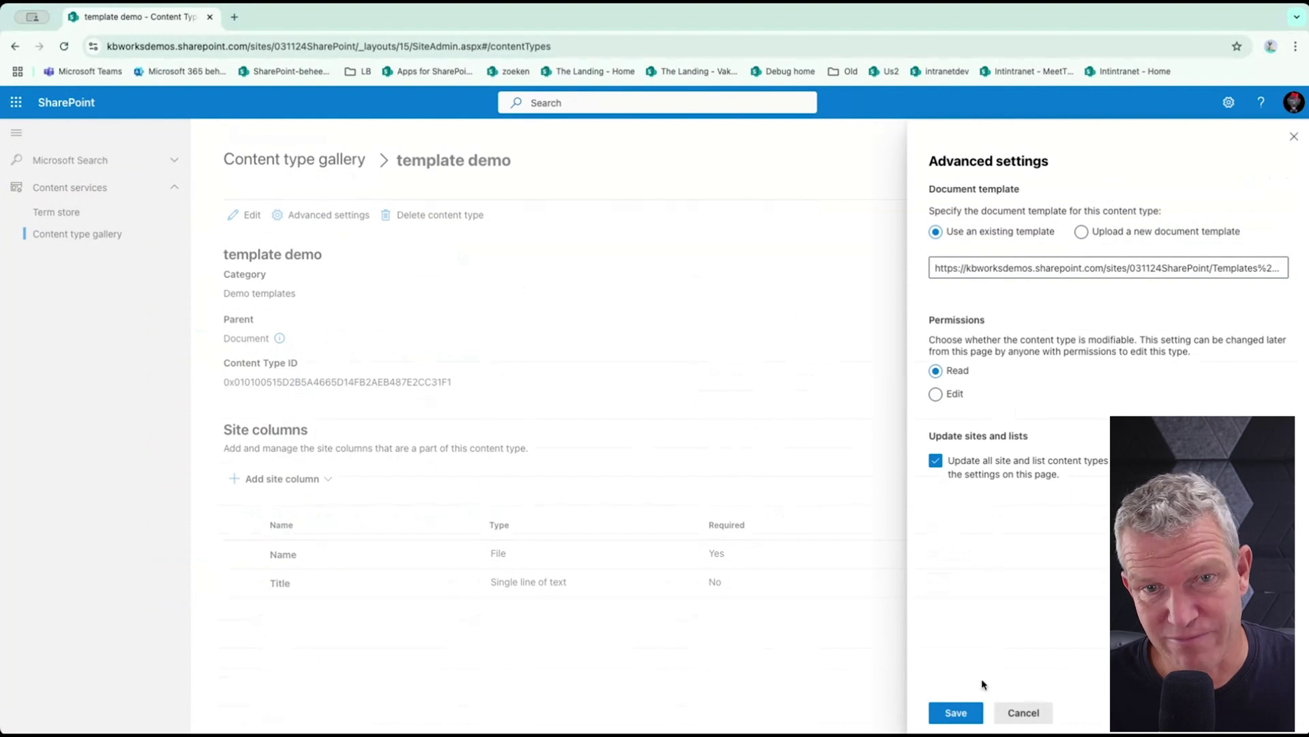
{"action": "left_click", "coordinate": [957, 714]}
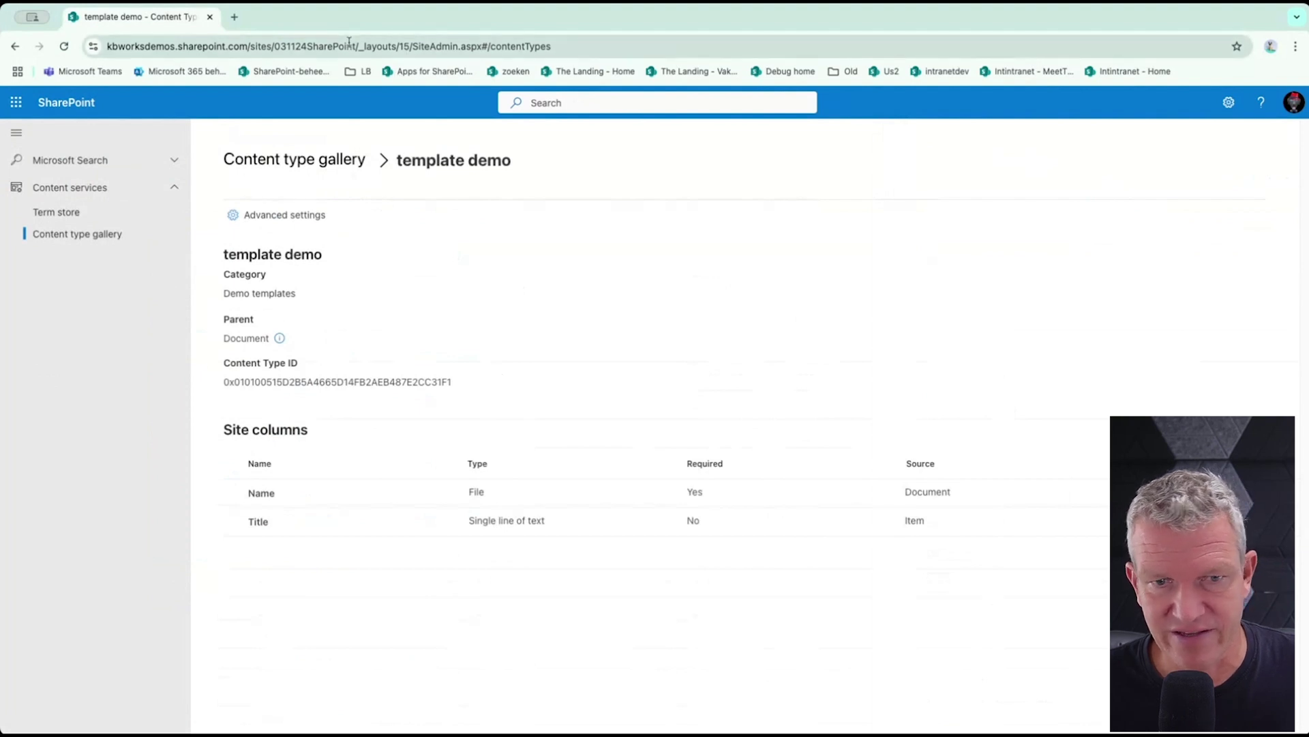
Trim the address bar URL to the site root to load the site home page
{"action": "left_click_drag", "start_coordinate": [355, 46], "coordinate": [641, 45]}
{"action": "key", "text": "BackSpace"}
{"action": "key", "text": "Return"}
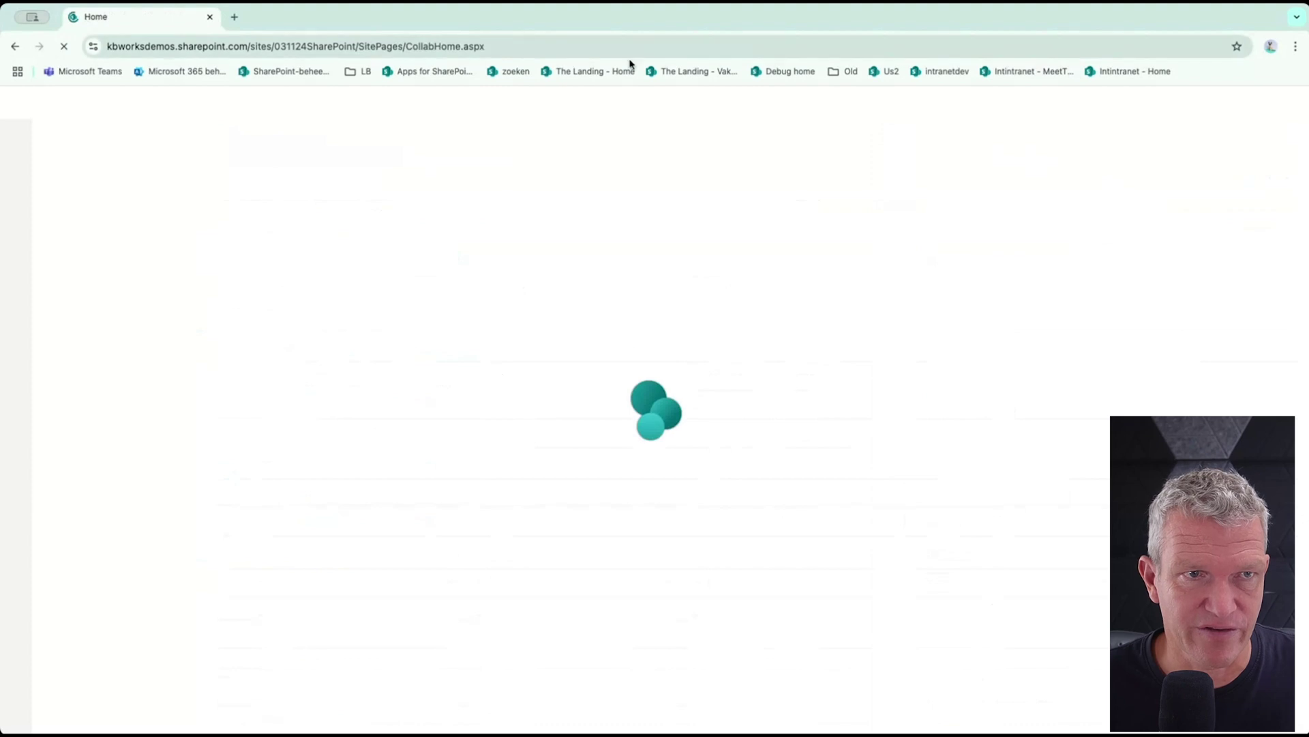
From the Documents library, create a new Word document using the 'template demo' template
{"action": "left_click", "coordinate": [84, 252]}
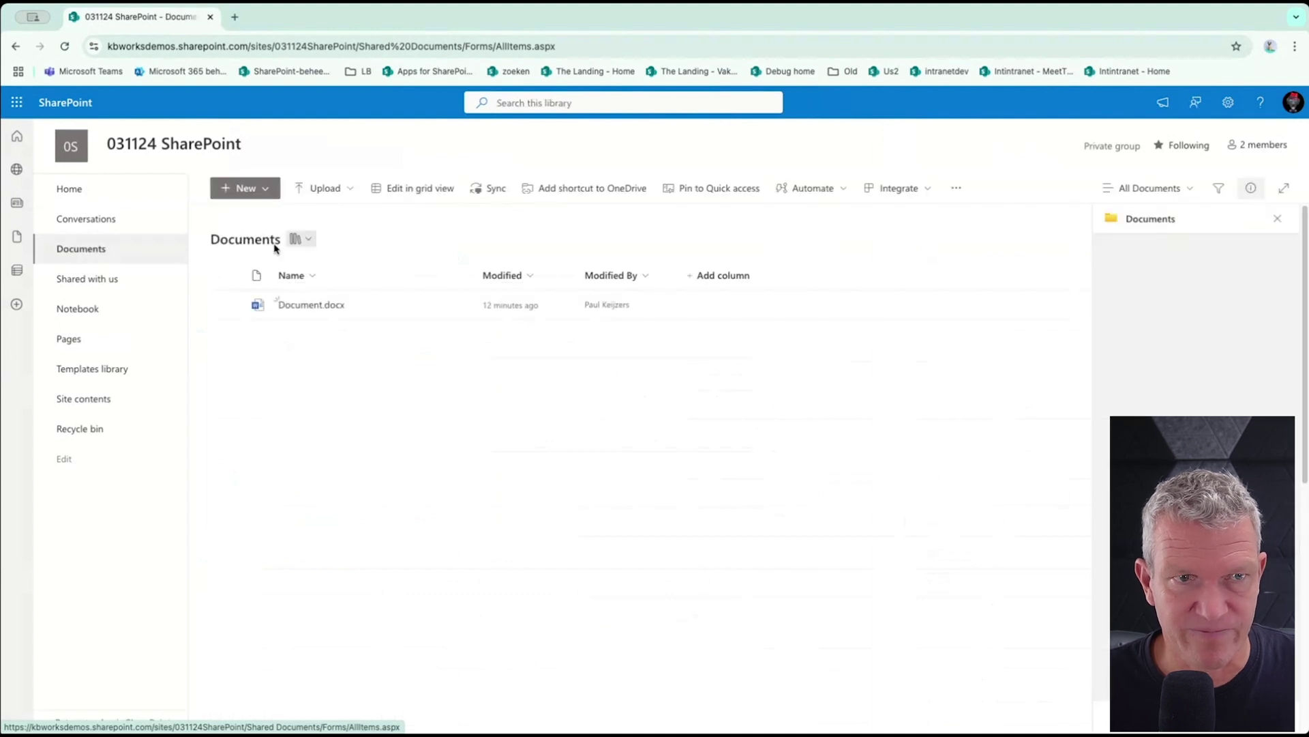
{"action": "left_click", "coordinate": [253, 189]}
{"action": "left_click", "coordinate": [289, 416]}
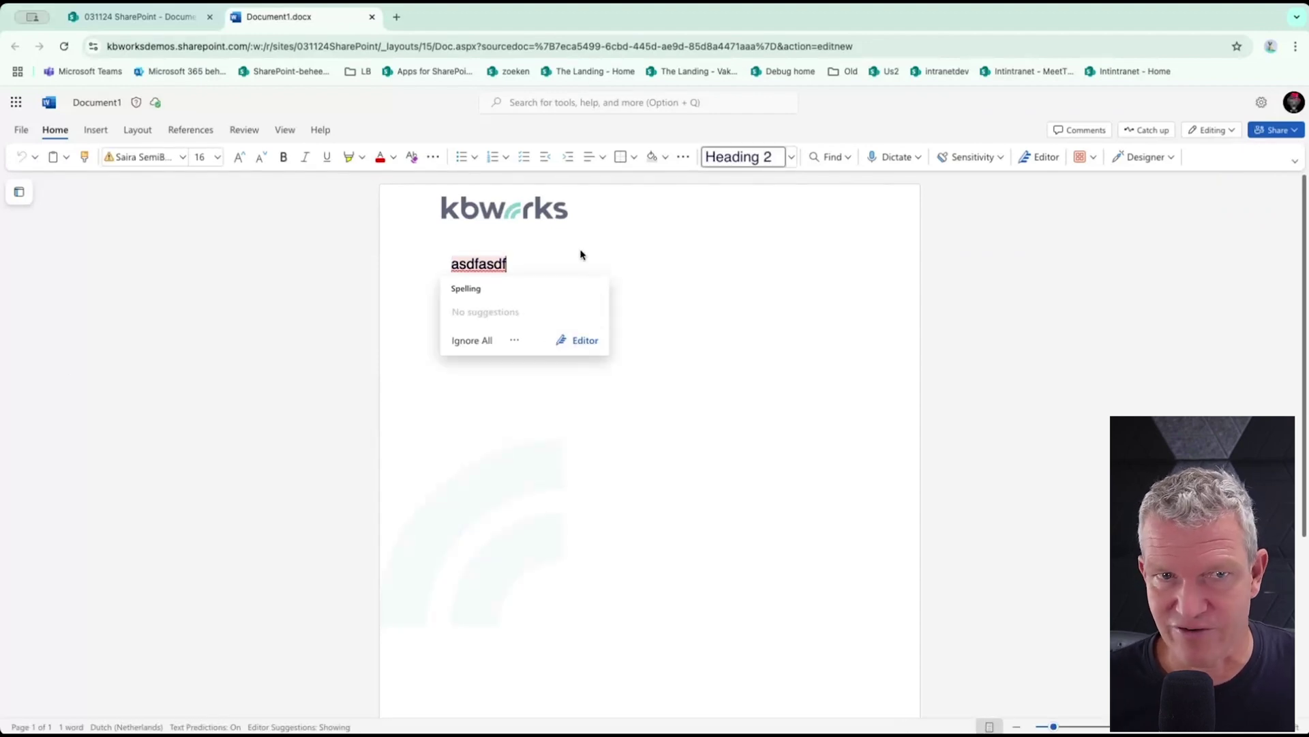
Type 'sdfgdfsg' into Document1.docx and close it to return to the library
{"action": "type", "text": "sdfgdfsg"}
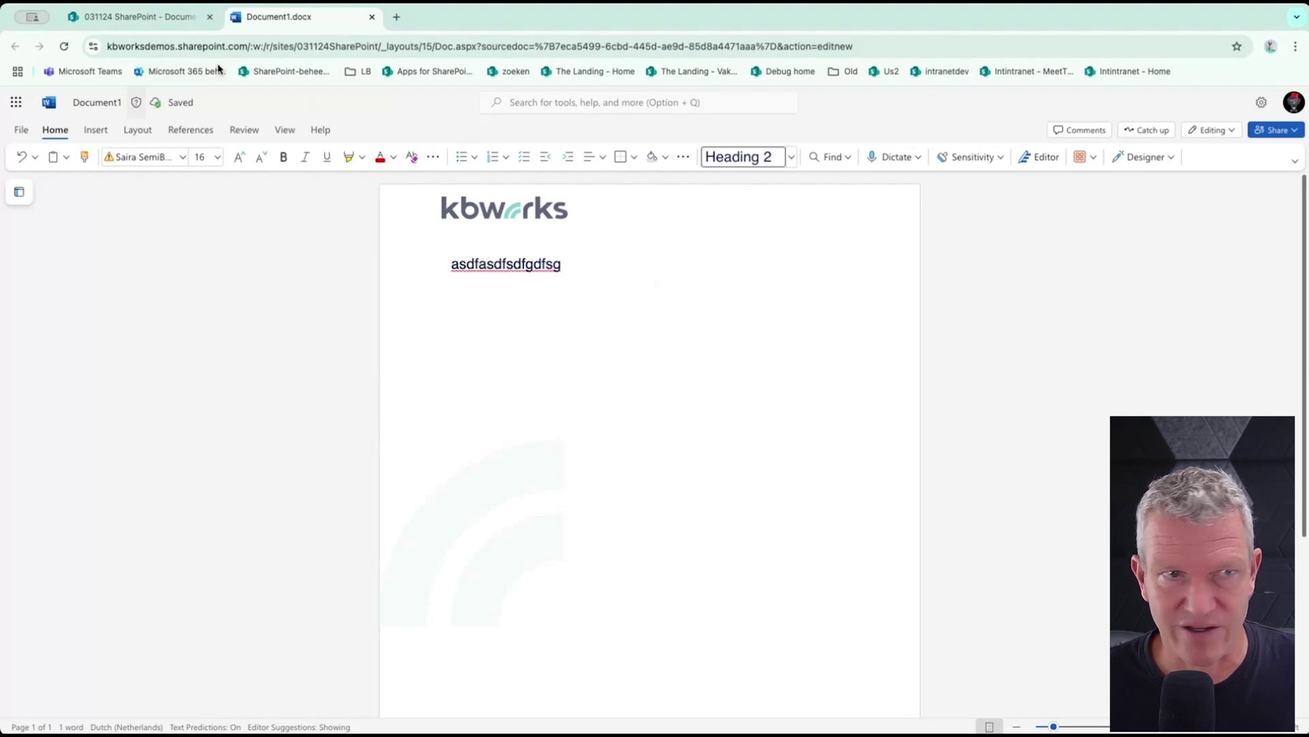
{"action": "left_click", "coordinate": [373, 18]}
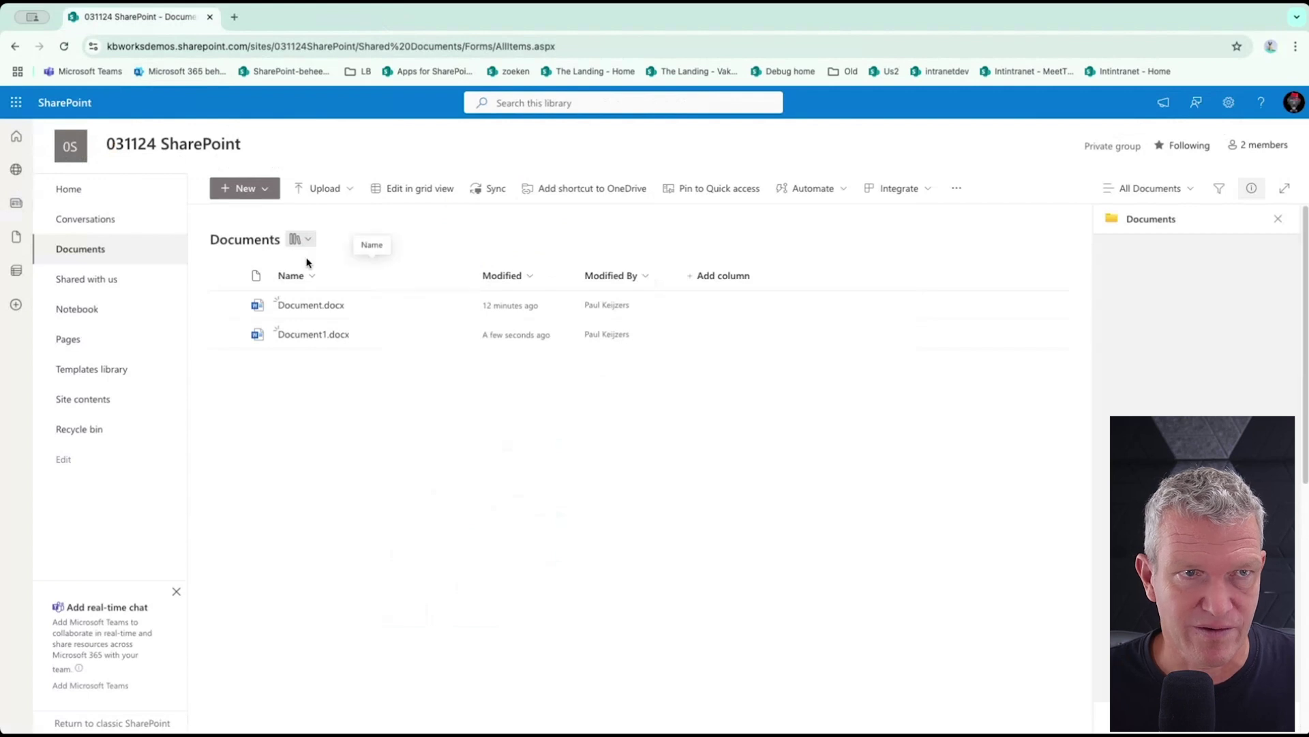
Open templadte.docx from the Templates library, review it, and close it back to the library
{"action": "left_click", "coordinate": [88, 369]}
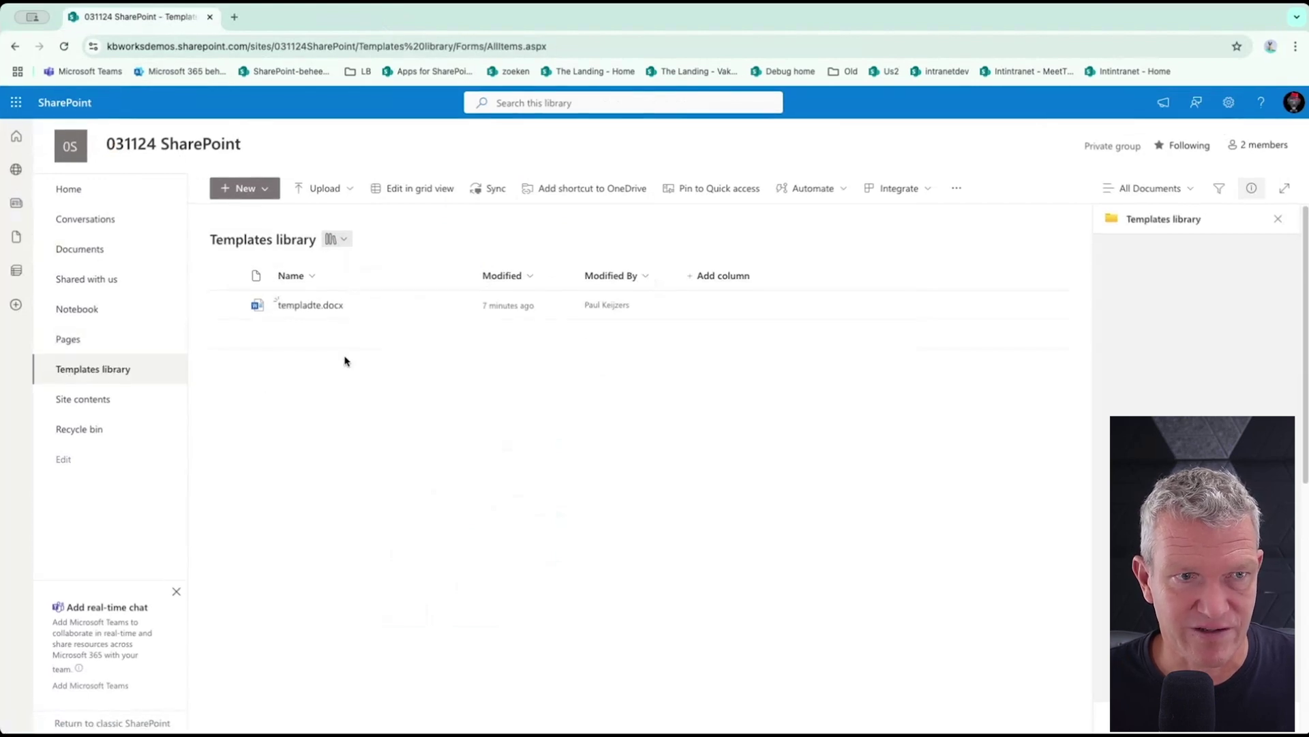
{"action": "left_click", "coordinate": [301, 304]}
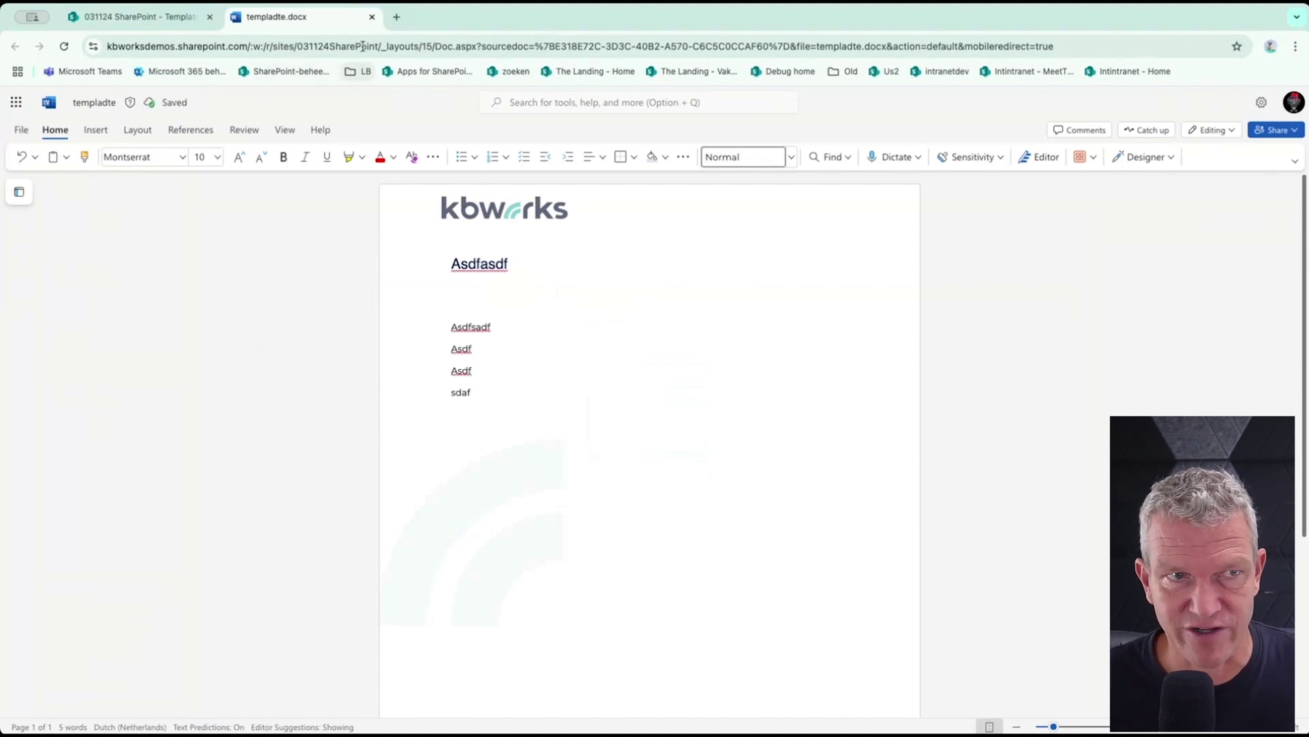
{"action": "left_click", "coordinate": [373, 17]}
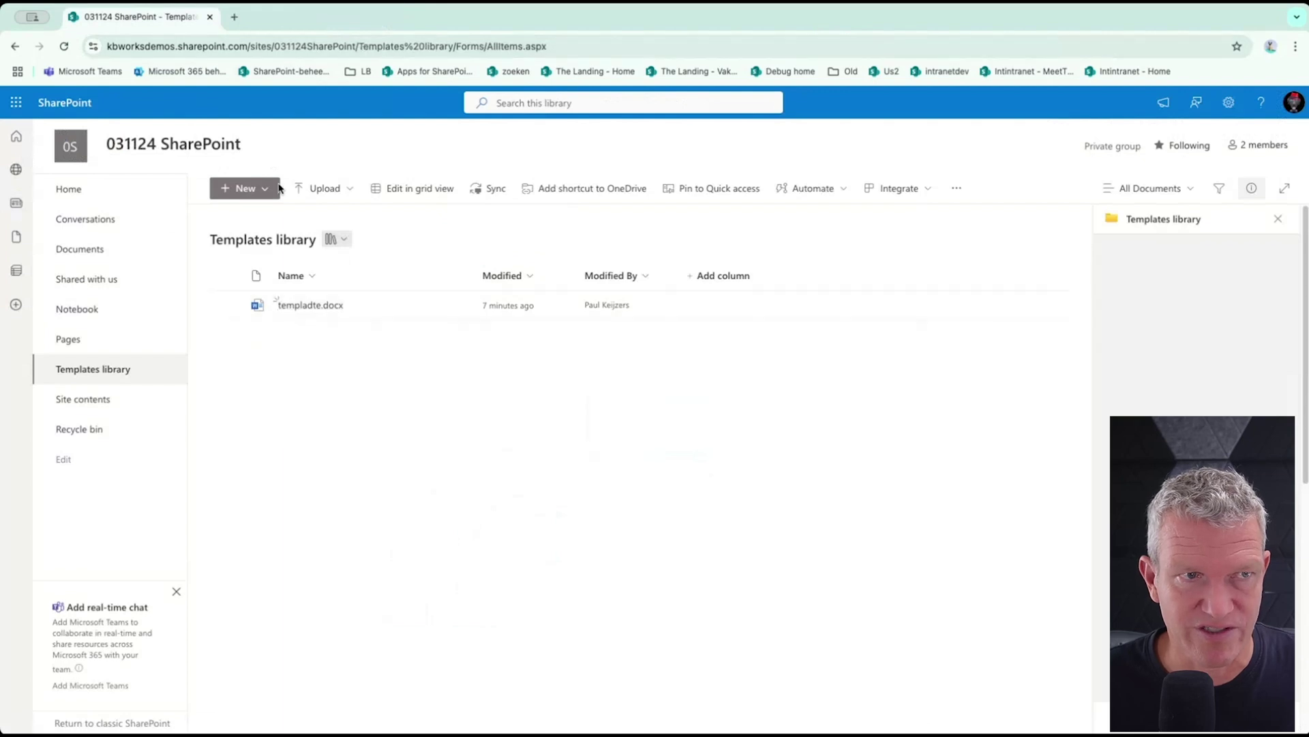
{"action": "left_click", "coordinate": [239, 189]}
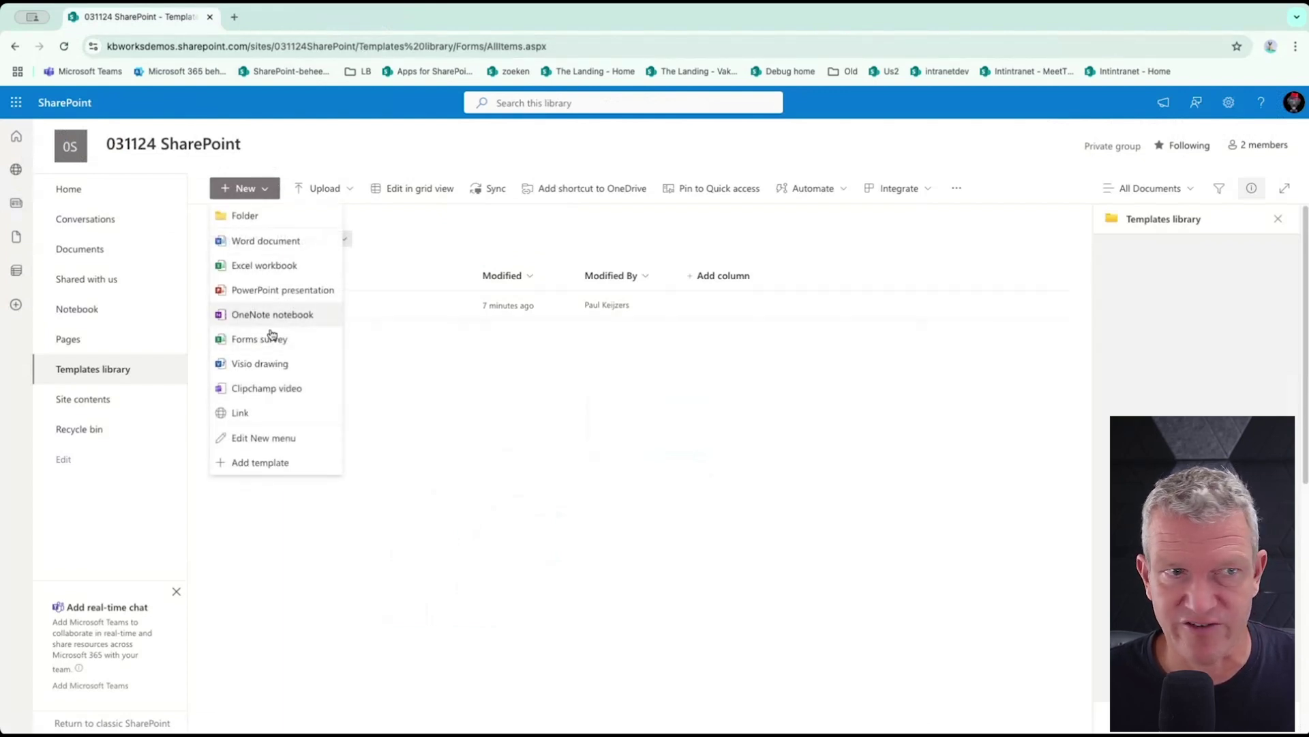
Return to the Documents library and show its New menu with 'template demo'
{"action": "left_click", "coordinate": [115, 256]}
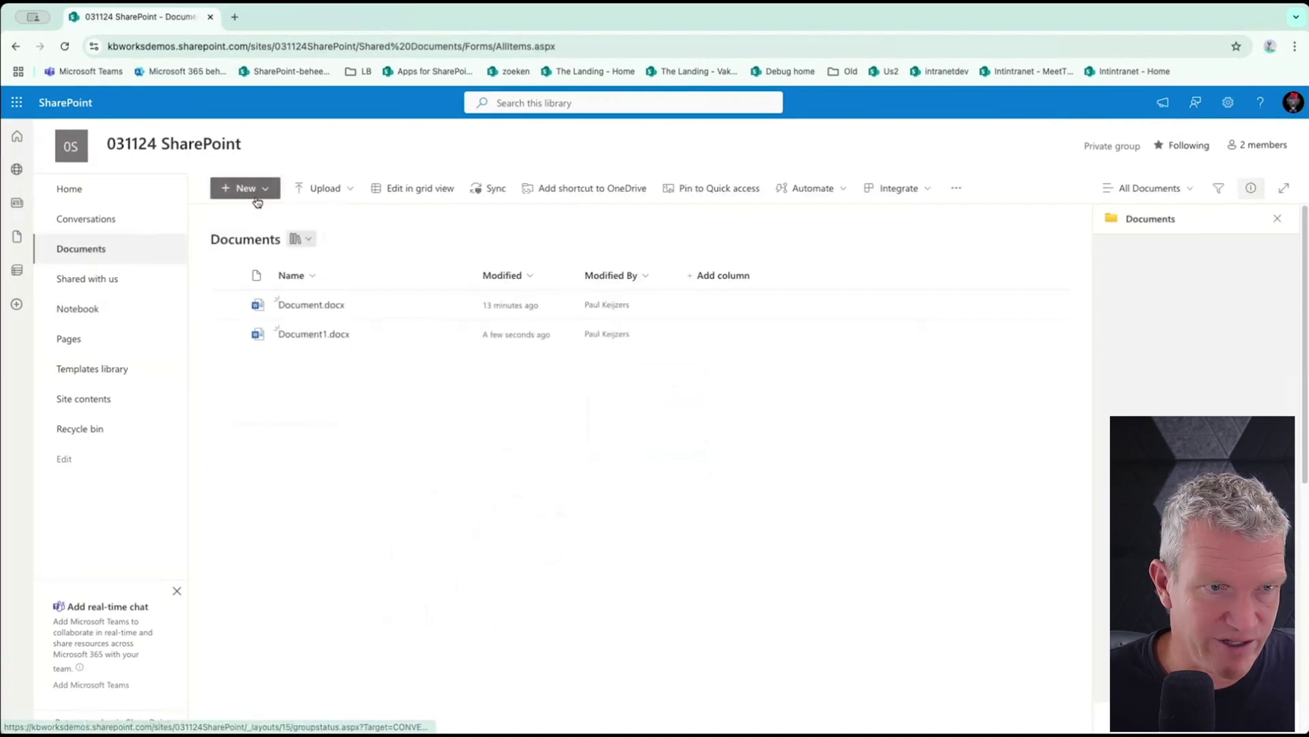
{"action": "left_click", "coordinate": [267, 191]}
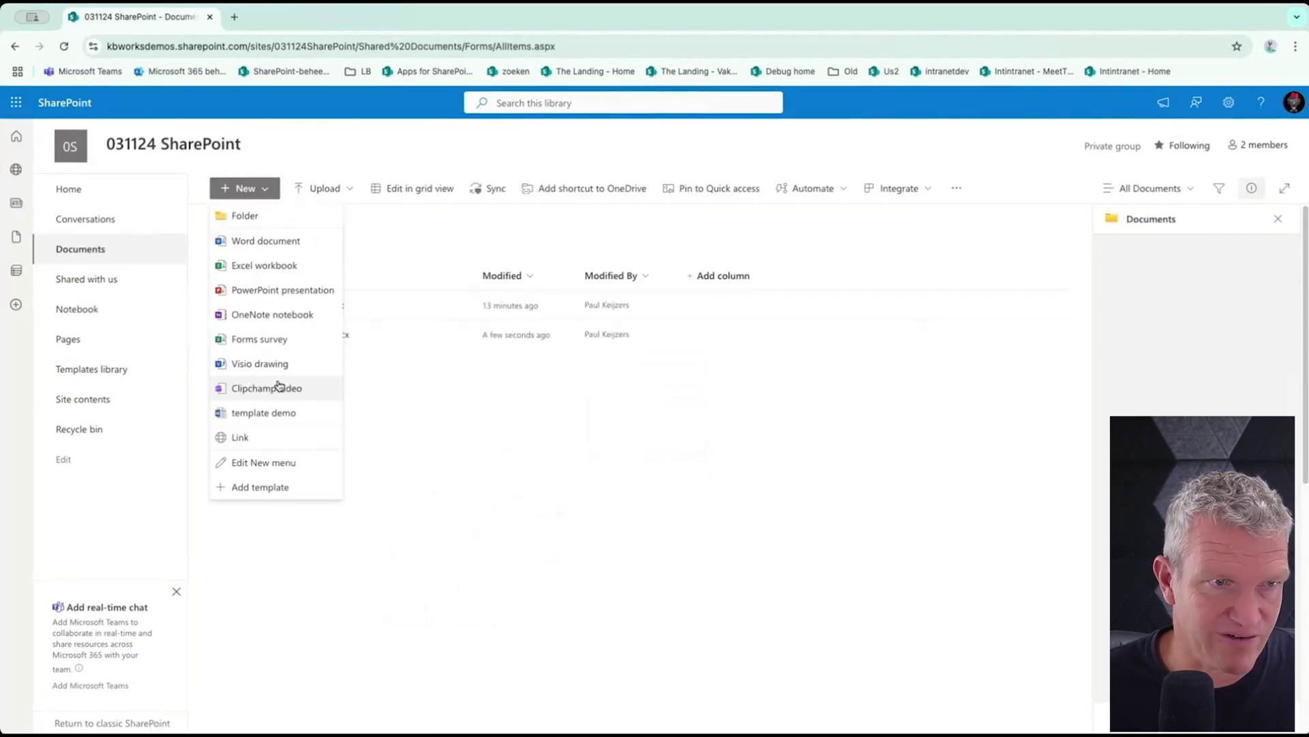
Choose 'template demo' to start another new document in a new tab
{"action": "left_click", "coordinate": [278, 412]}
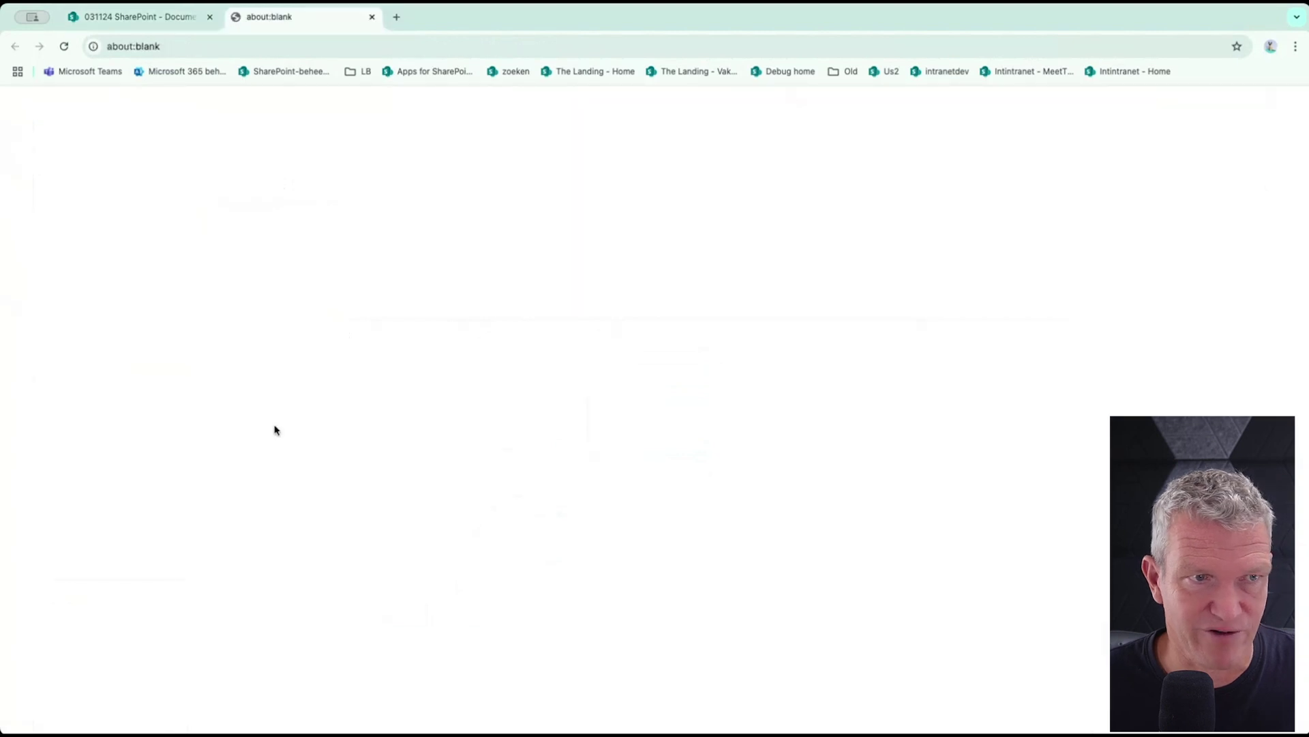